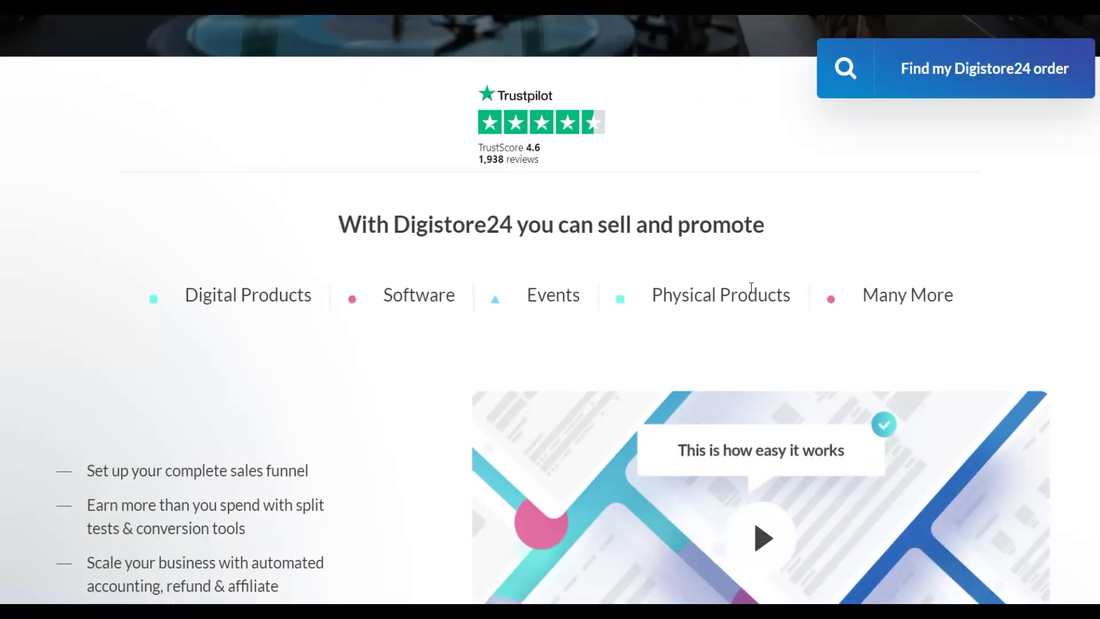
- Look over the Digistore24 homepage's product types and partner sections, and reload the affiliate dashboard
scroll(751, 286, "down", 4)
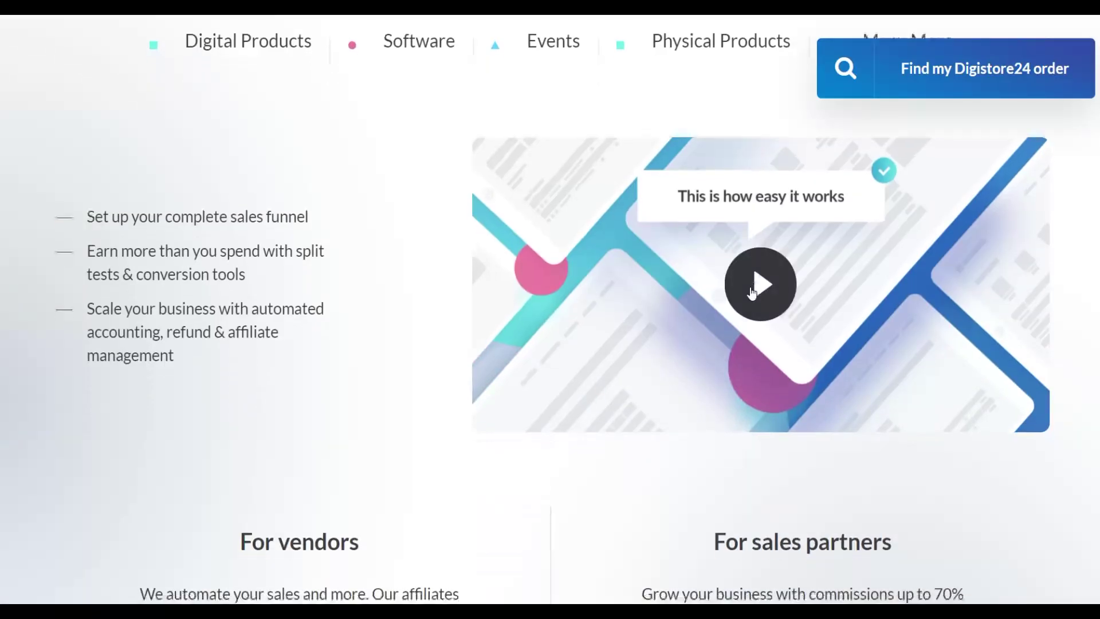
scroll(750, 292, "down", 6)
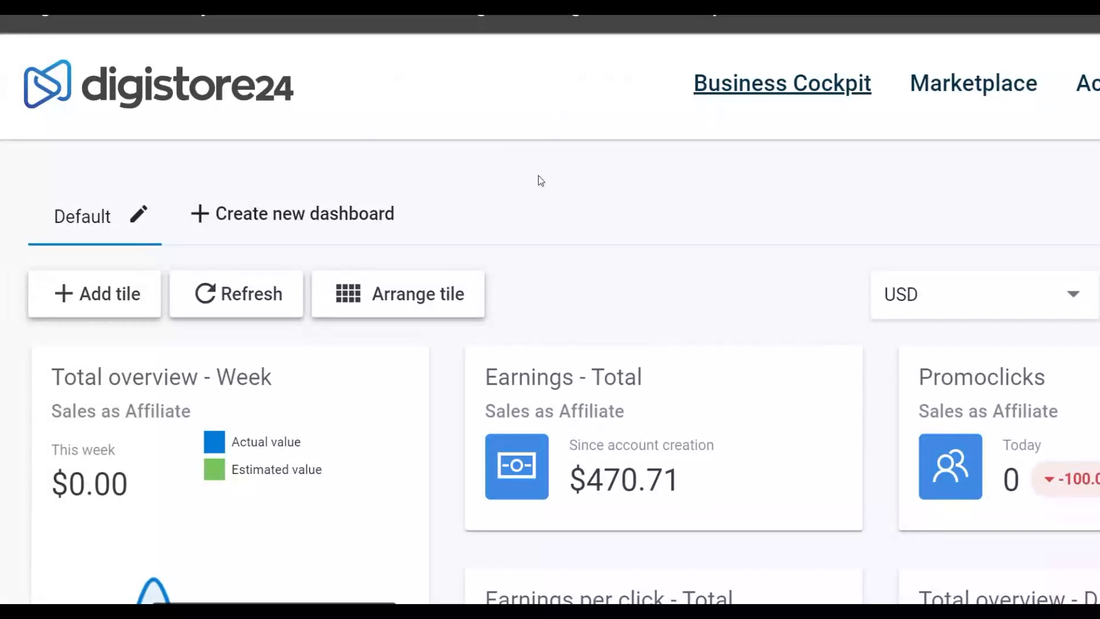
right_click(685, 191)
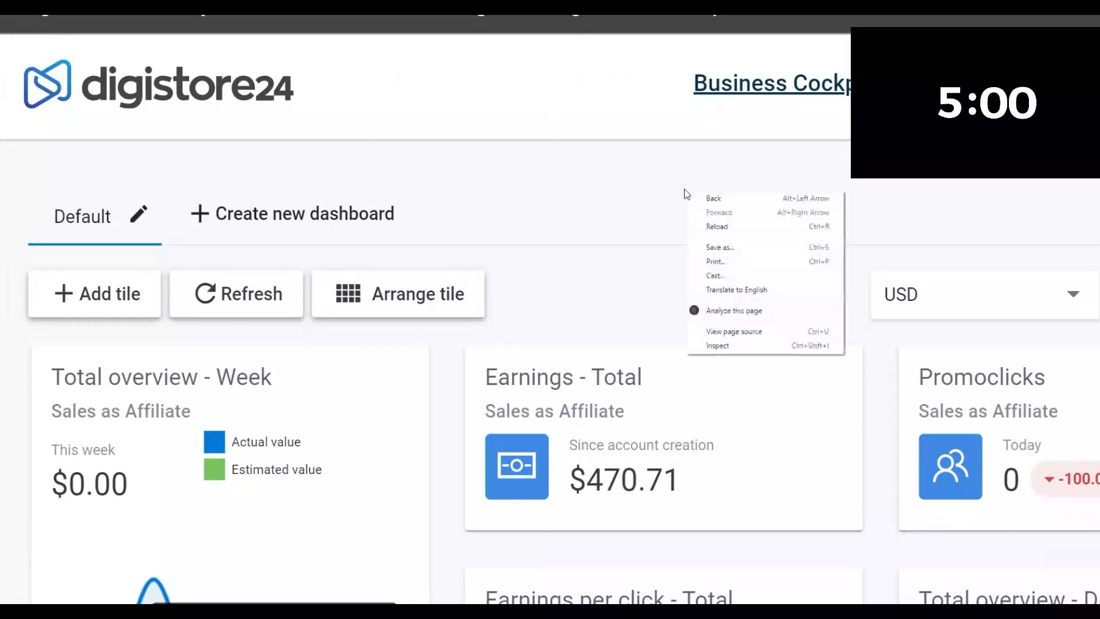
left_click(699, 224)
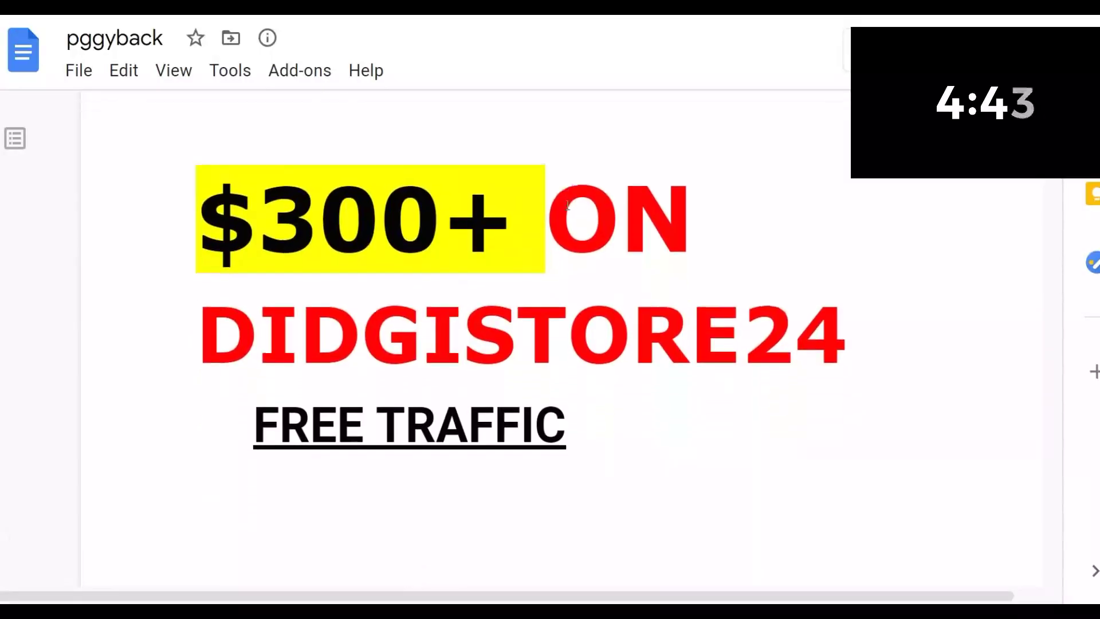
- Switch to the pggyback document in Google Docs and read through its outline of the free-traffic method
scroll(568, 205, "down", 4)
scroll(568, 205, "down", 2)
scroll(567, 204, "up", 1)
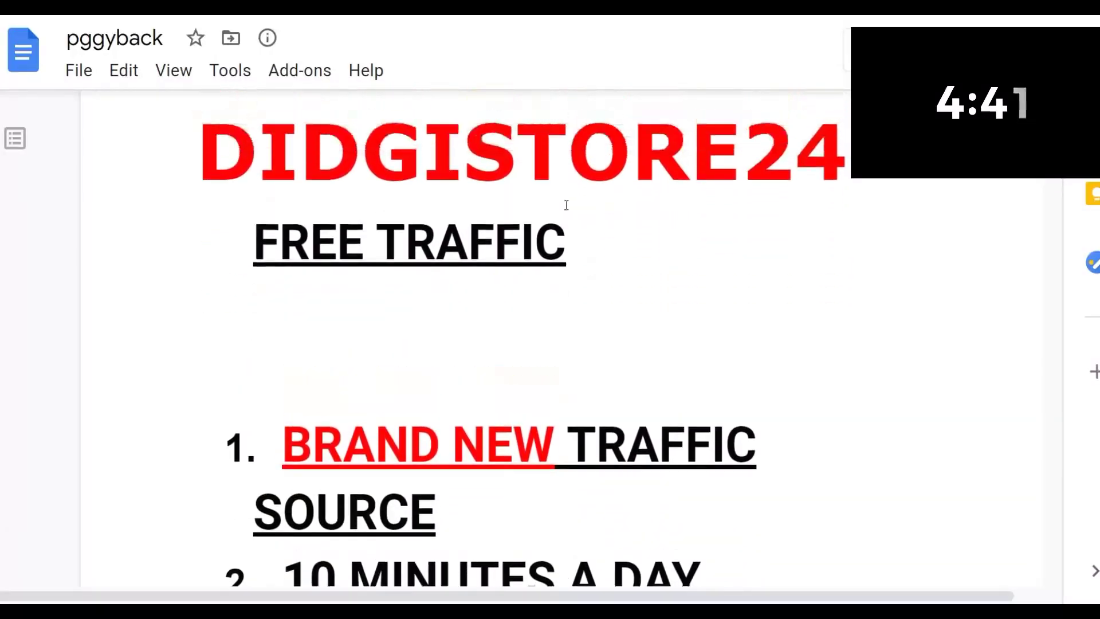
scroll(572, 277, "down", 2)
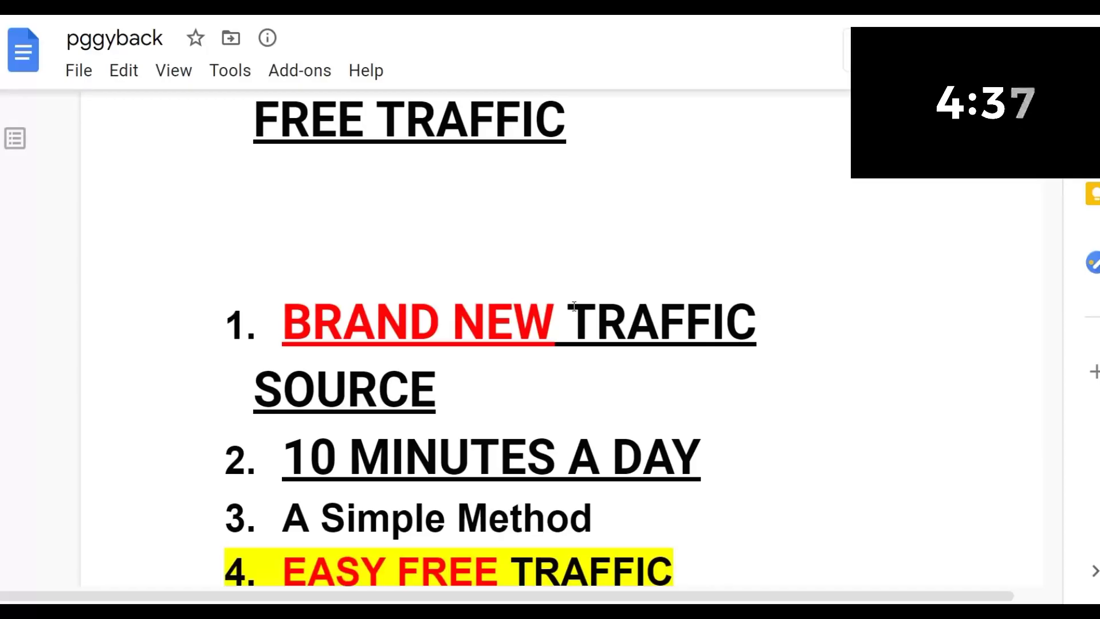
scroll(574, 306, "down", 1)
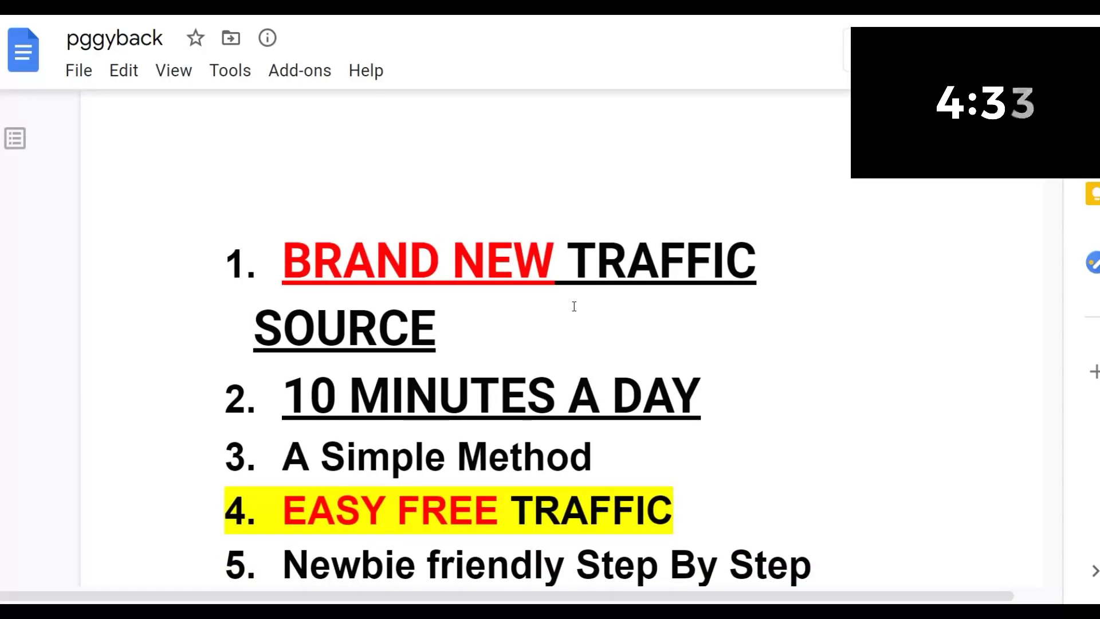
scroll(574, 307, "down", 2)
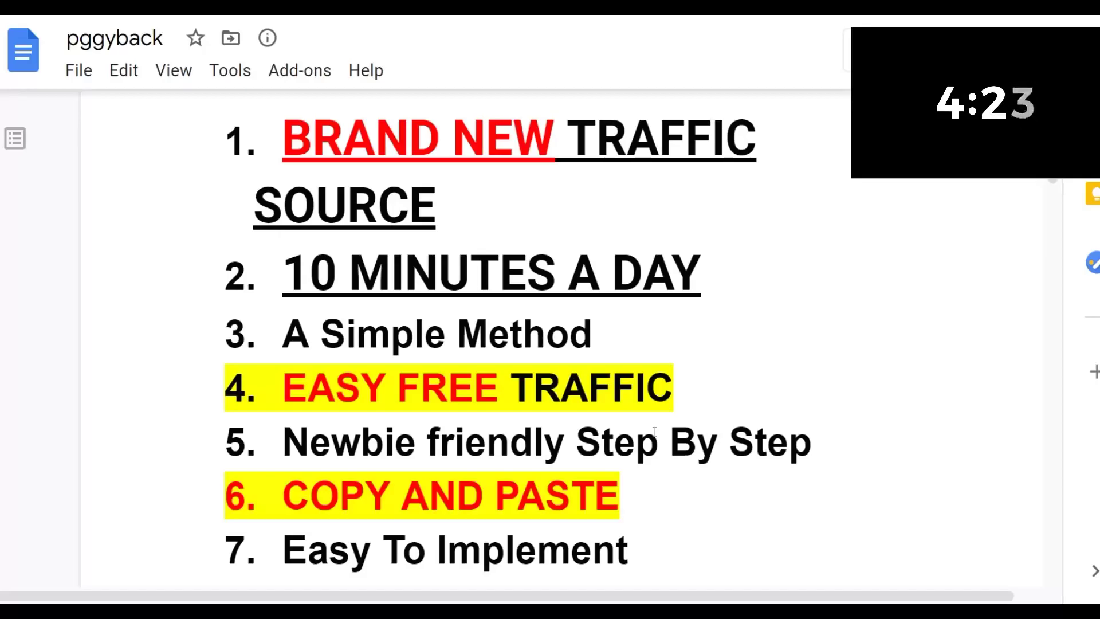
scroll(134, 310, "down", 2)
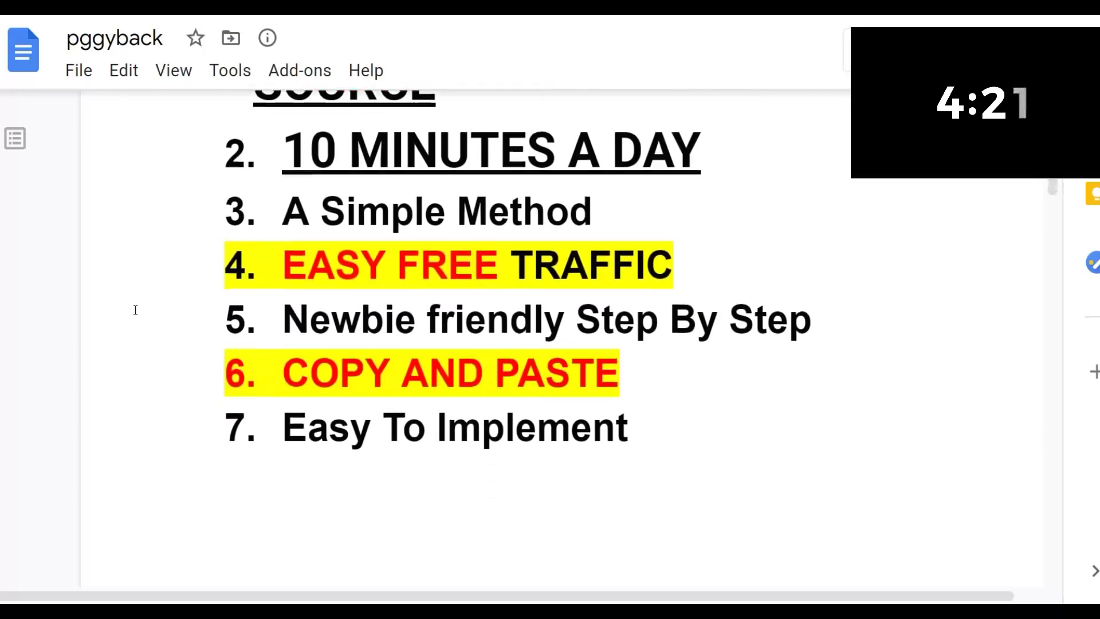
scroll(386, 357, "down", 3)
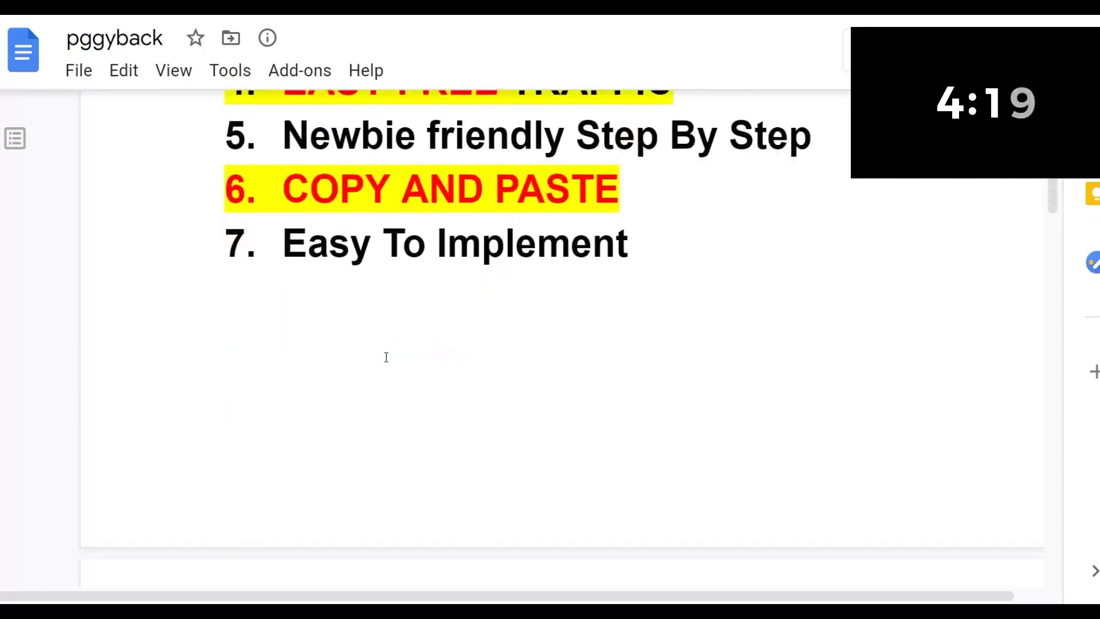
scroll(386, 357, "down", 4)
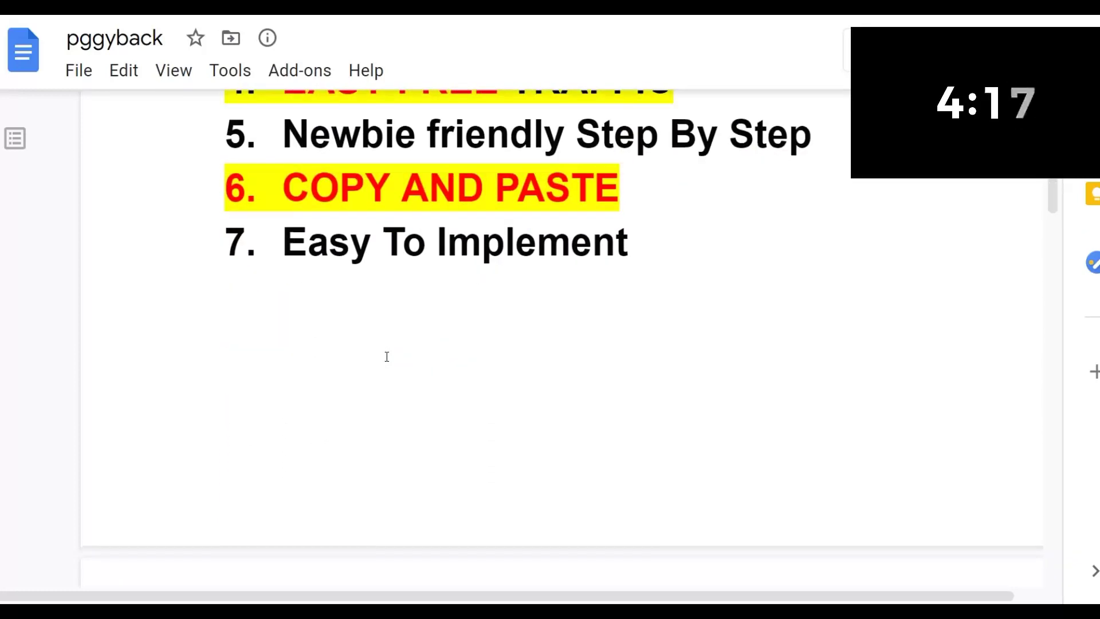
scroll(386, 357, "down", 3)
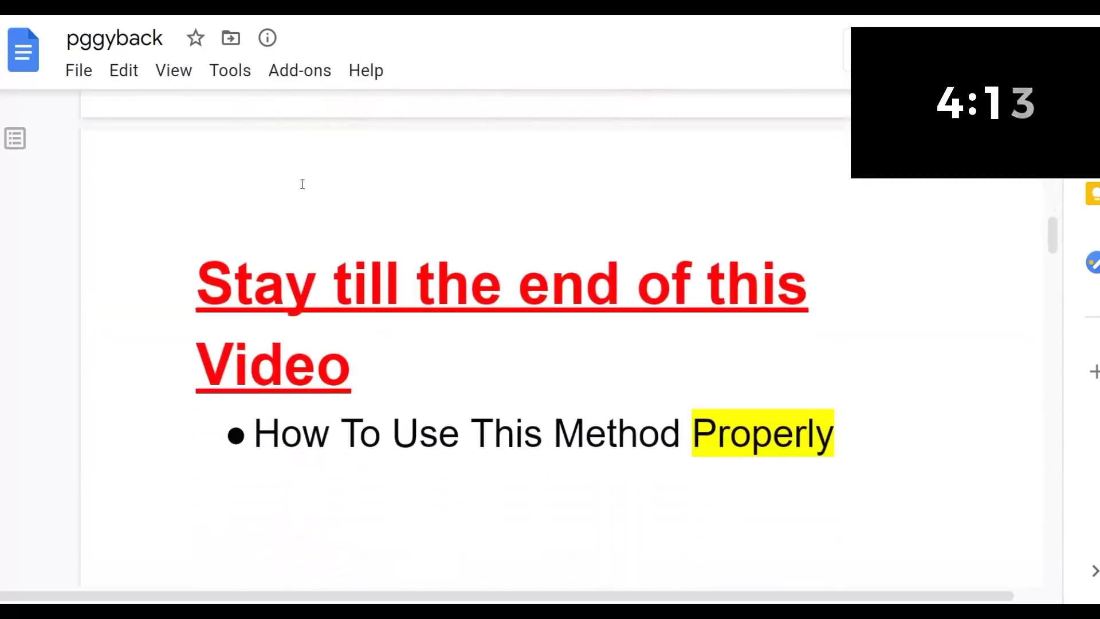
- Return to the Digistore24 homepage and open the free account sign-up page
left_click(372, 15)
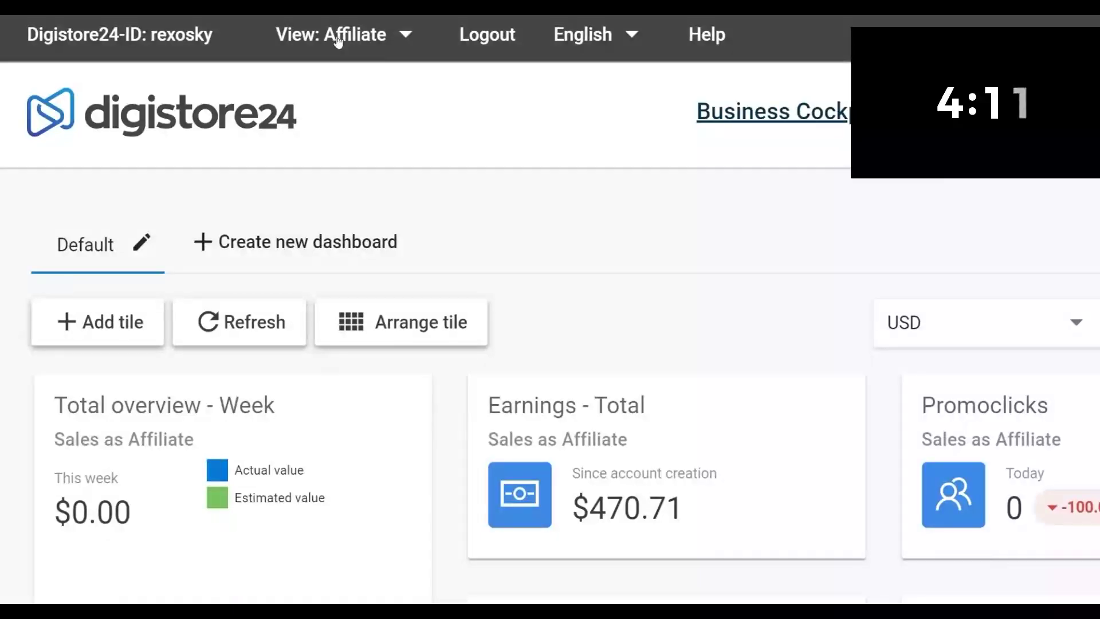
left_click(406, 16)
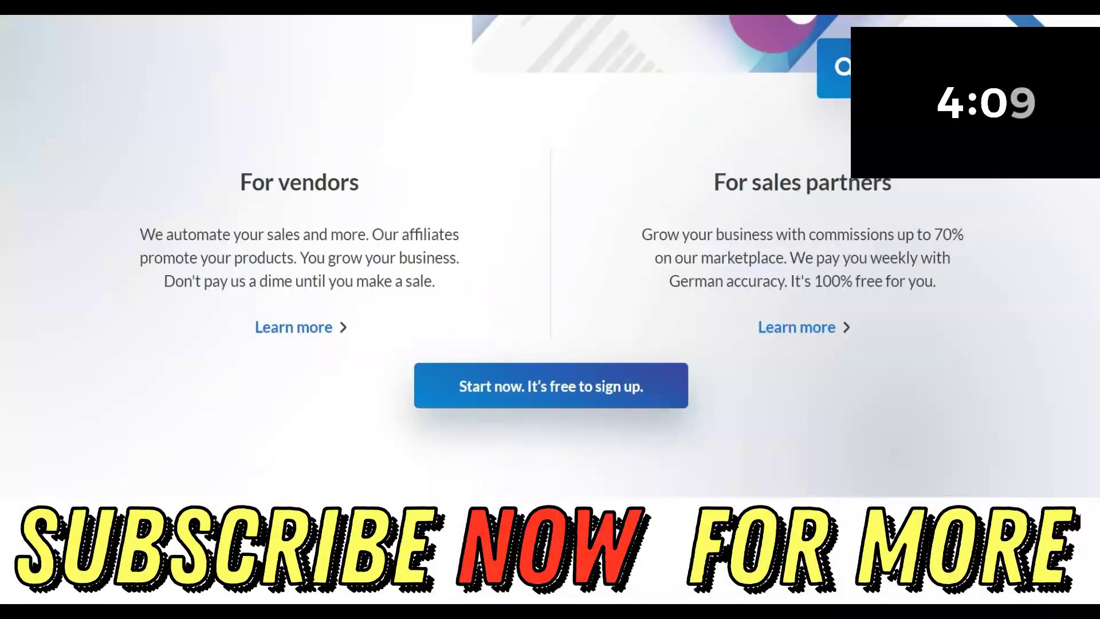
scroll(782, 240, "up", 5)
scroll(782, 240, "up", 10)
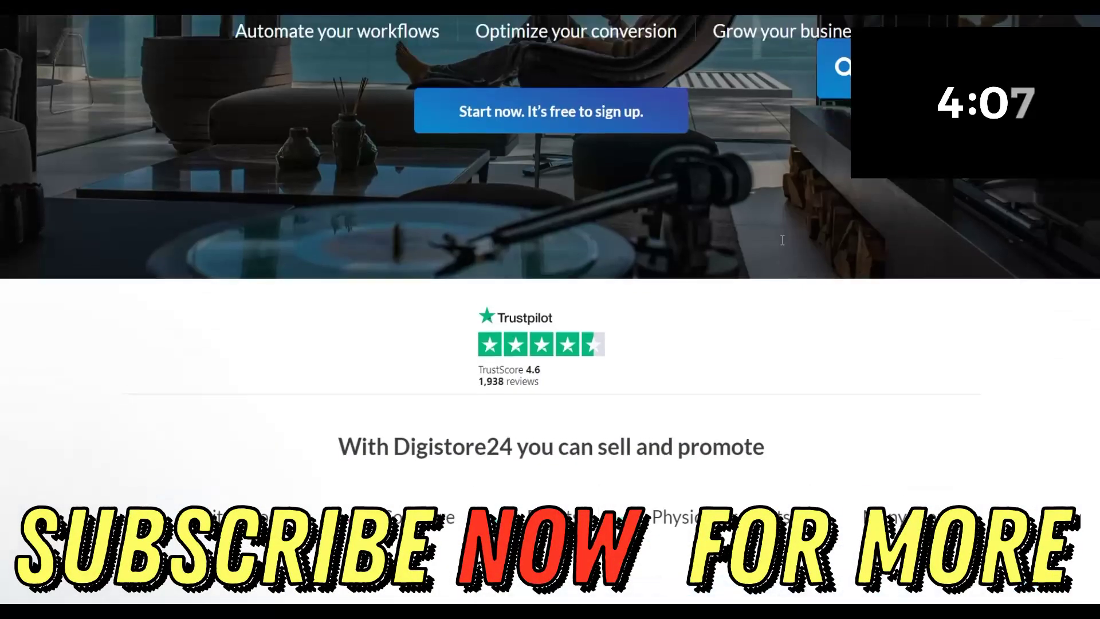
scroll(517, 444, "down", 1)
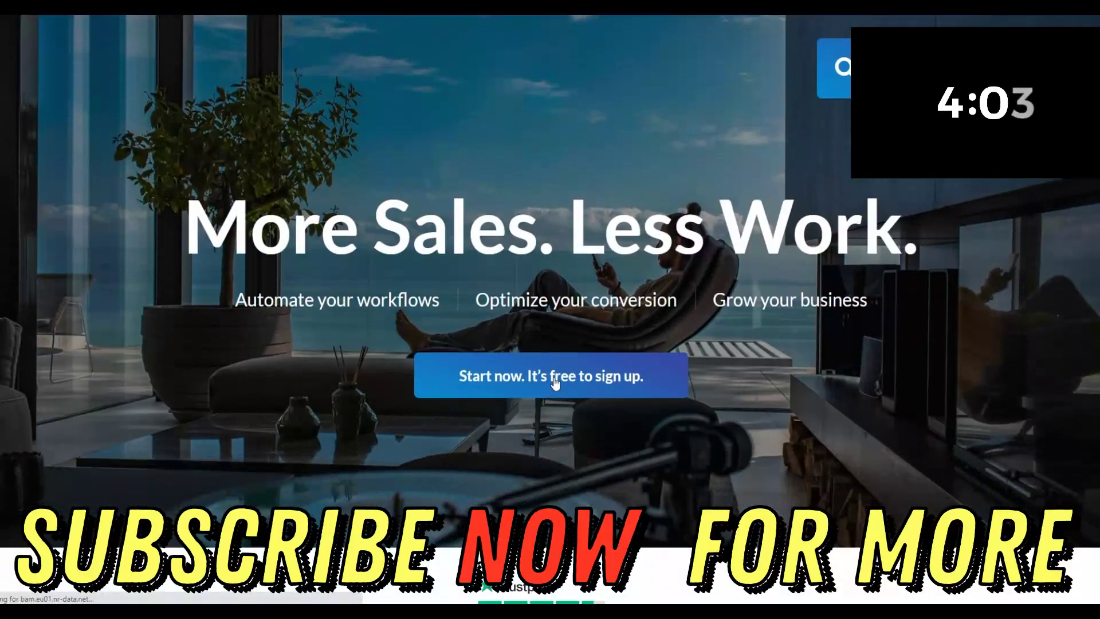
left_click(555, 381)
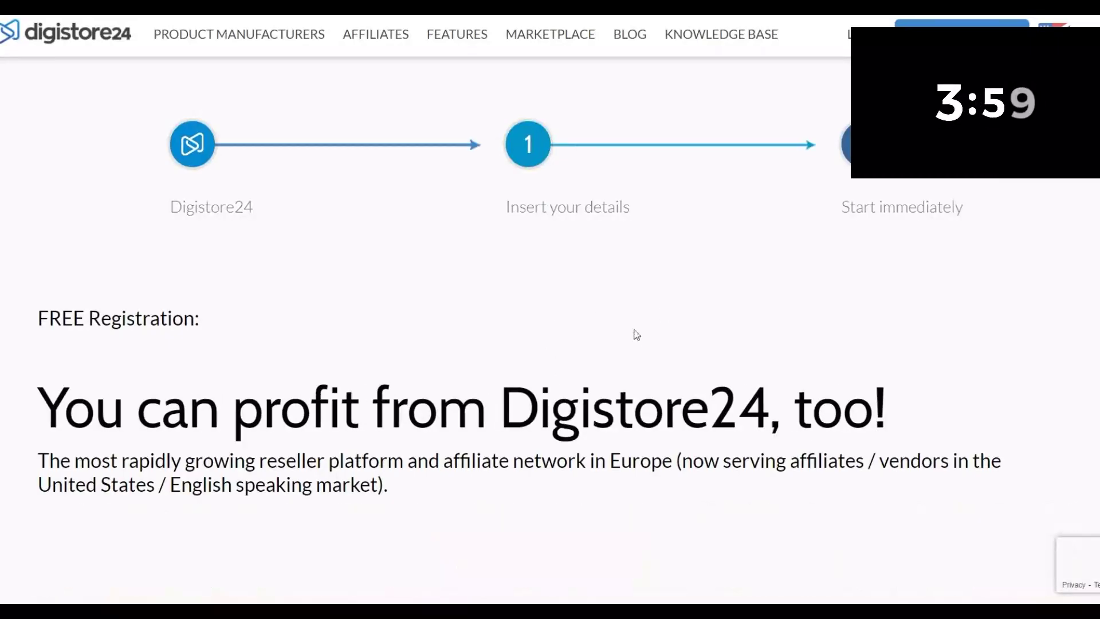
- Choose affiliate as the account type in the registration form
scroll(861, 280, "down", 5)
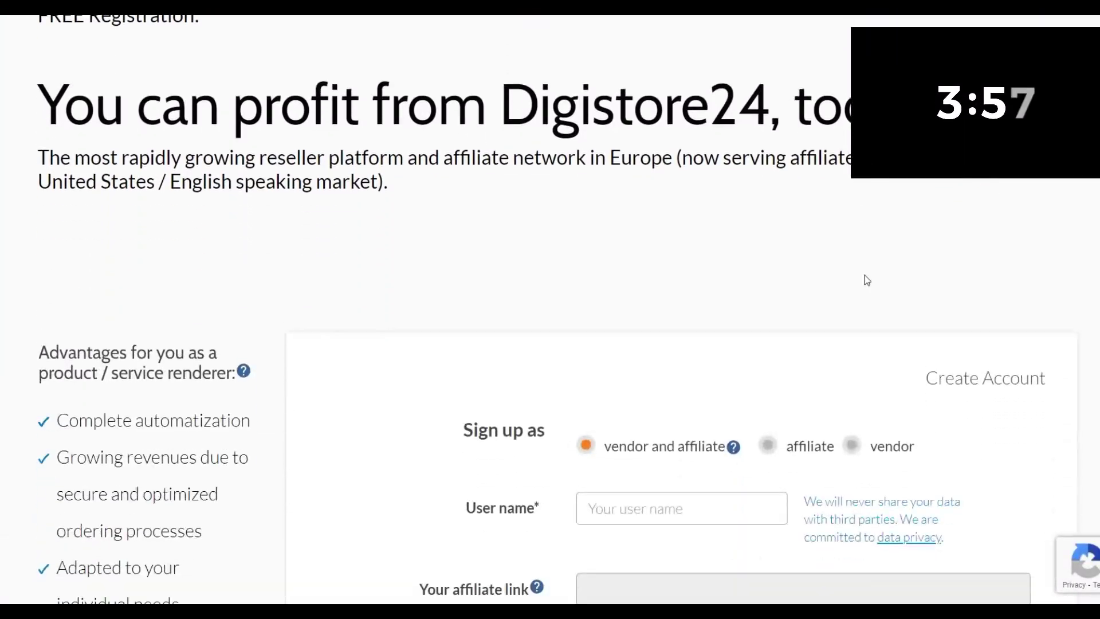
scroll(864, 280, "down", 5)
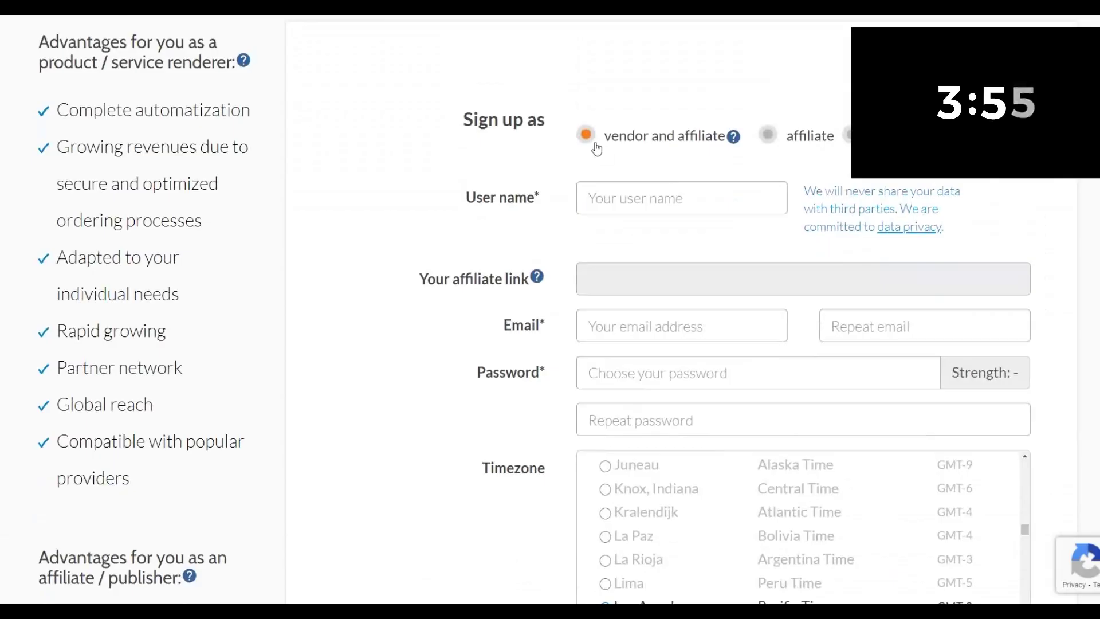
left_click(764, 138)
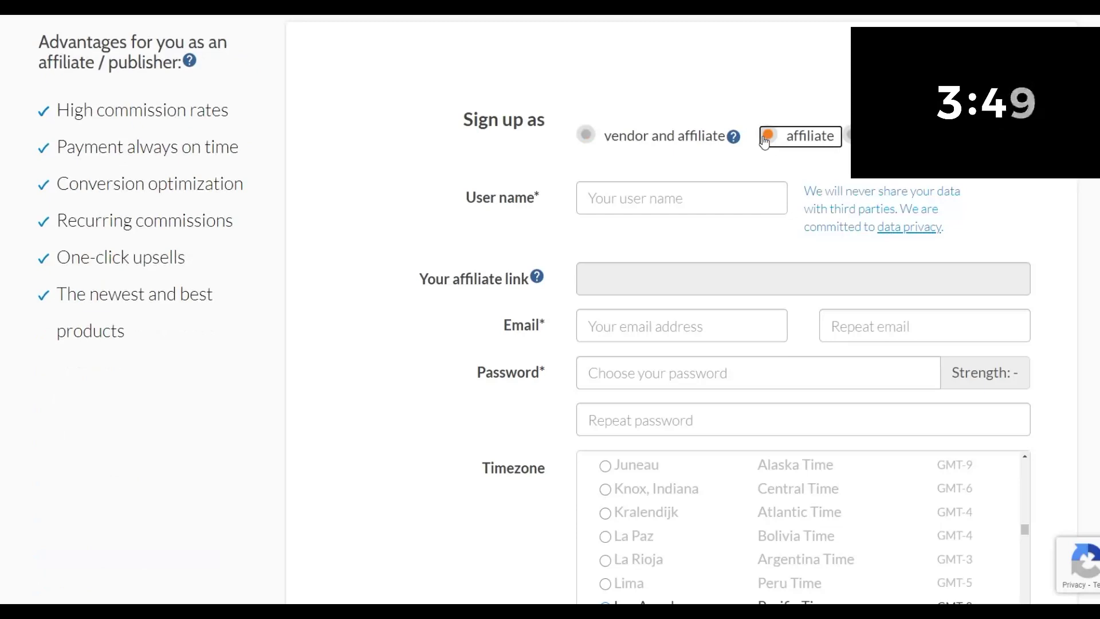
- Examine the login, timezone and personal info fields of the registration form
scroll(802, 158, "down", 4)
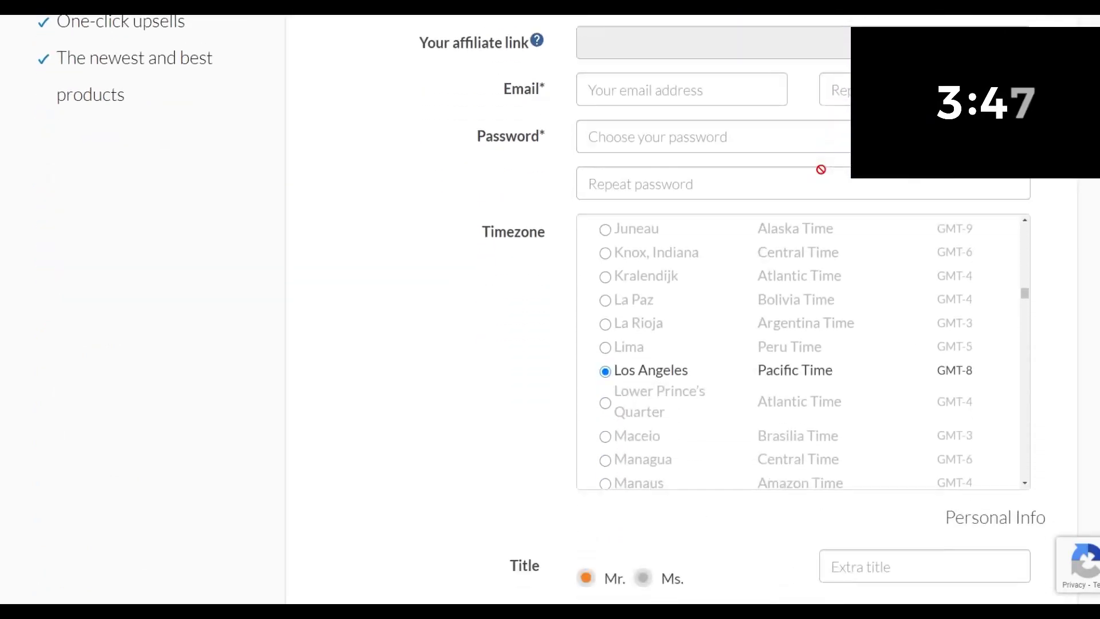
scroll(820, 167, "up", 2)
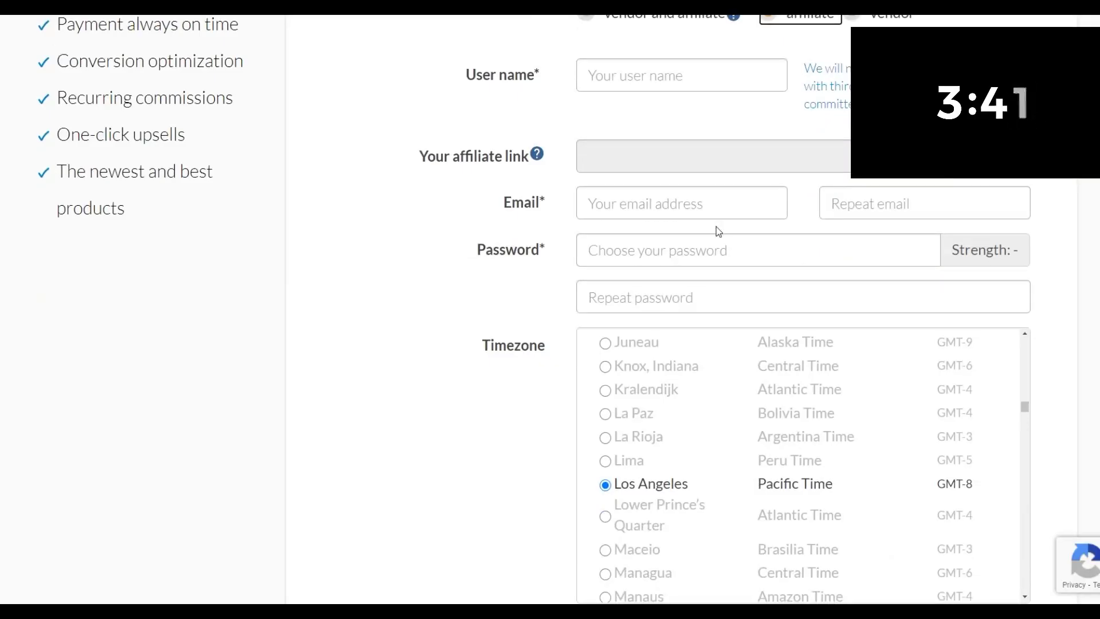
scroll(343, 339, "down", 5)
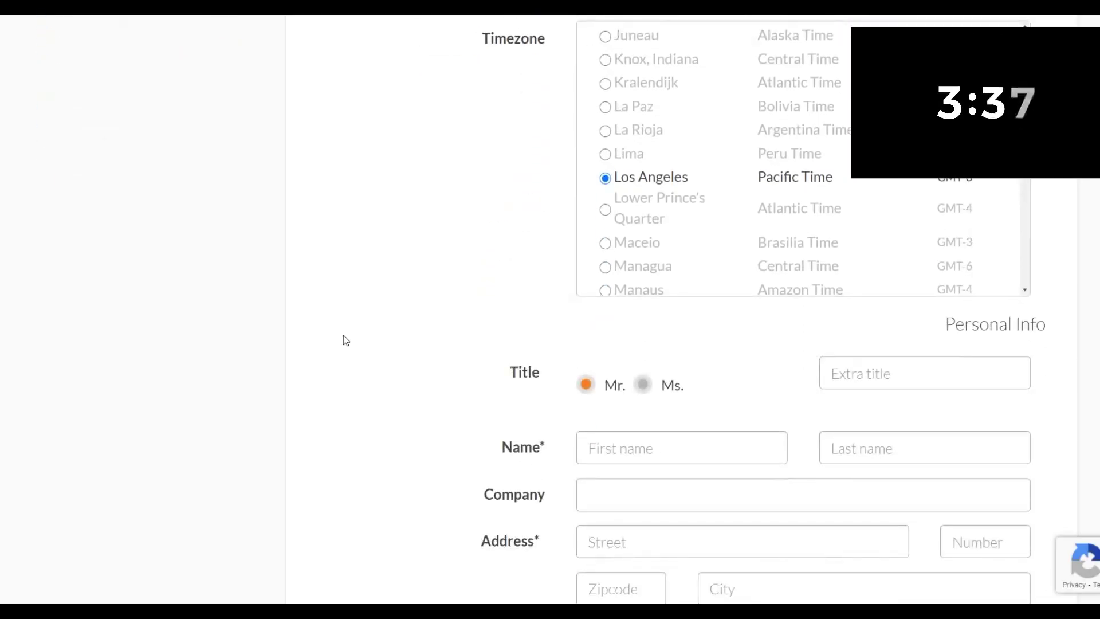
scroll(343, 336, "down", 3)
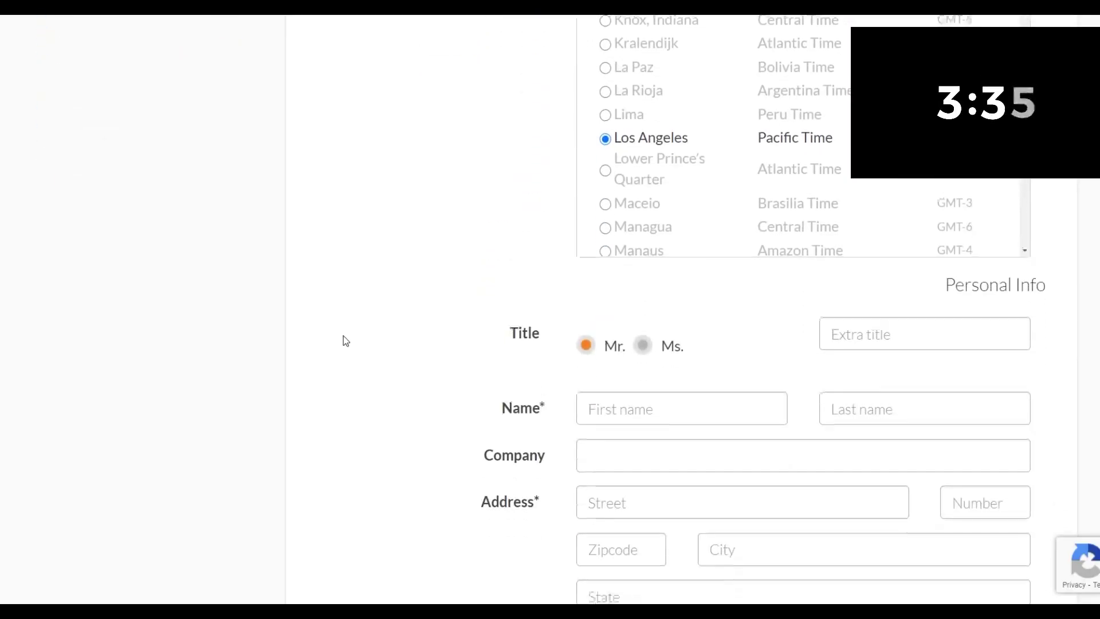
scroll(345, 332, "up", 5)
scroll(346, 332, "up", 10)
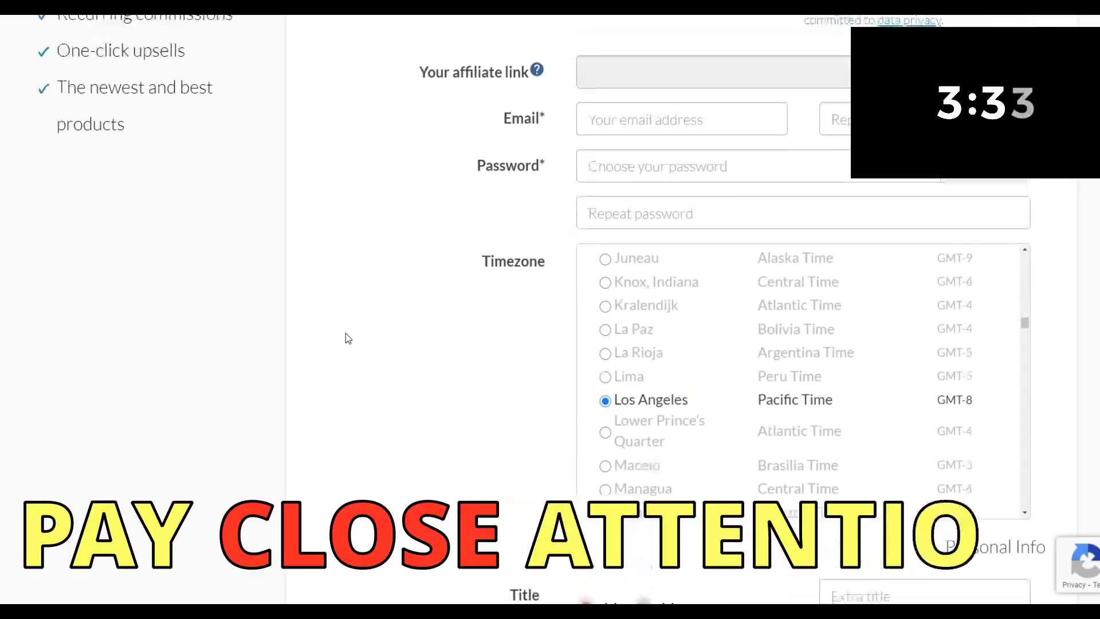
scroll(344, 298, "up", 1)
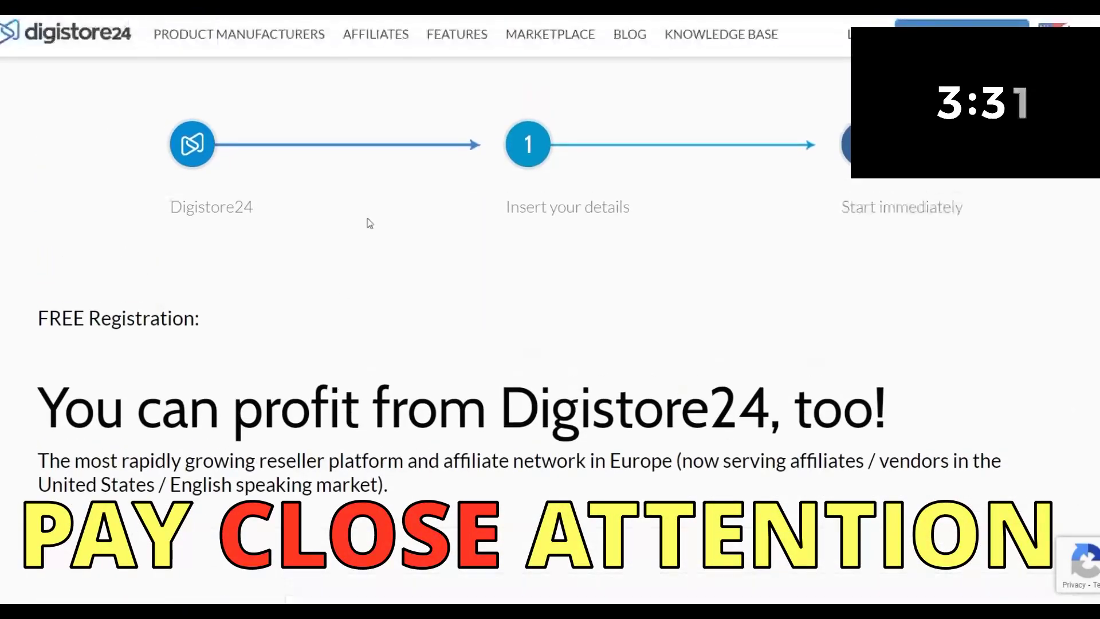
- Open the Digistore24 marketplace and review the description, commission and earnings details of the Meticore offer
left_click(534, 40)
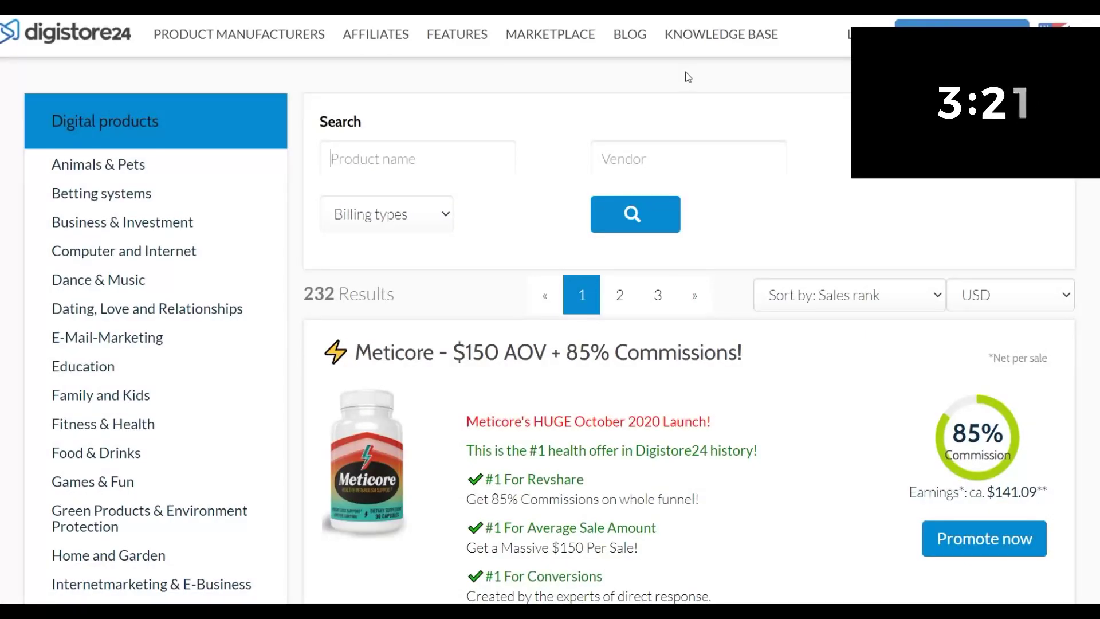
scroll(1031, 226, "down", 2)
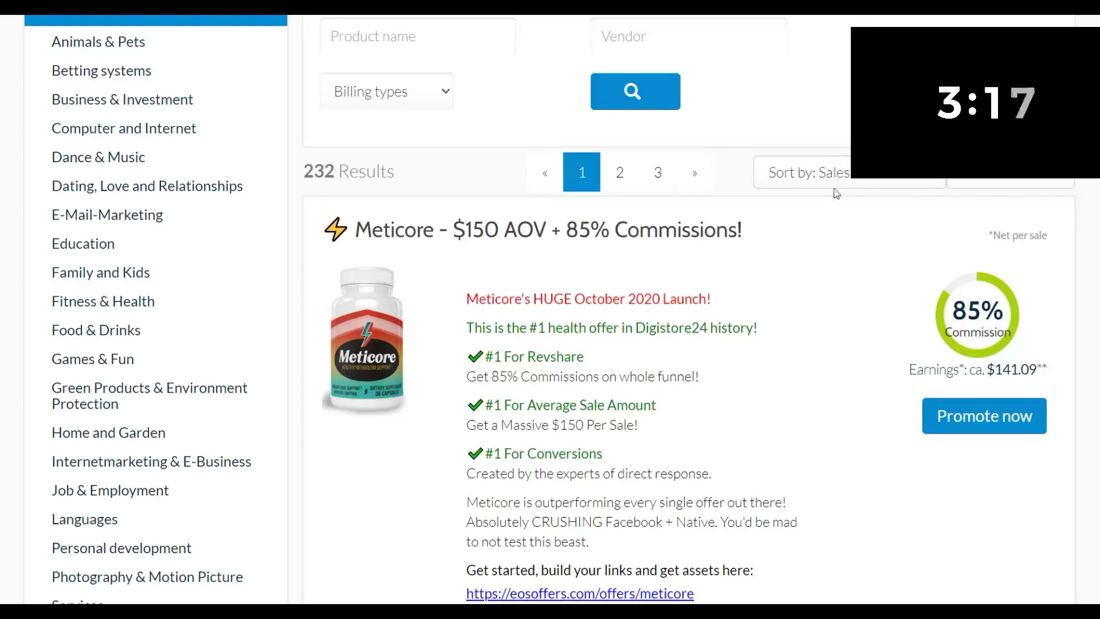
scroll(849, 193, "down", 2)
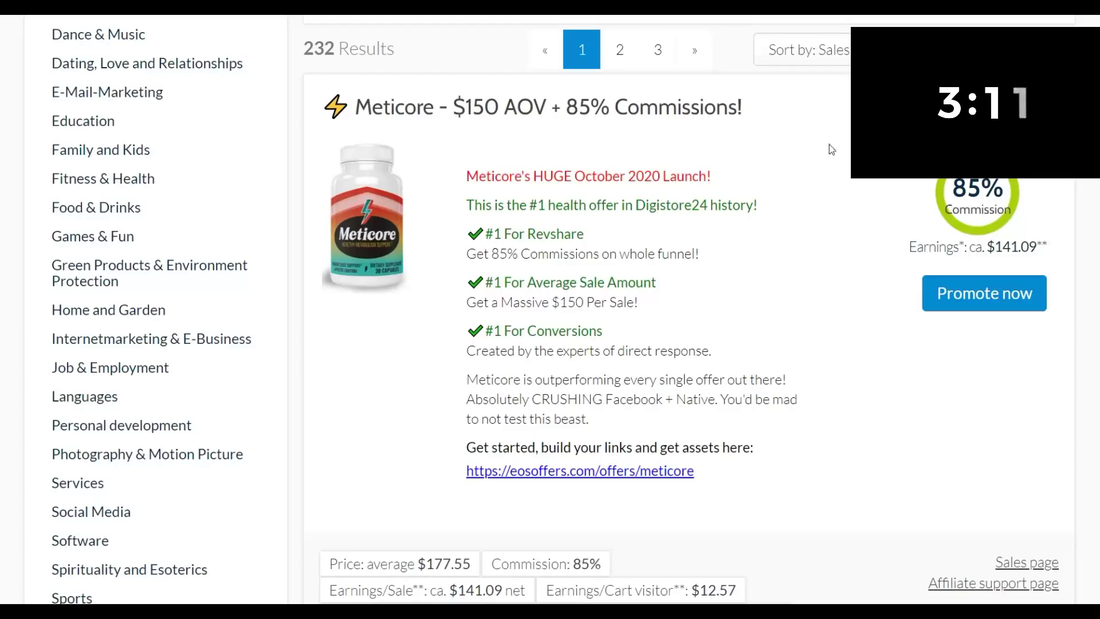
scroll(829, 144, "down", 2)
scroll(829, 144, "up", 2)
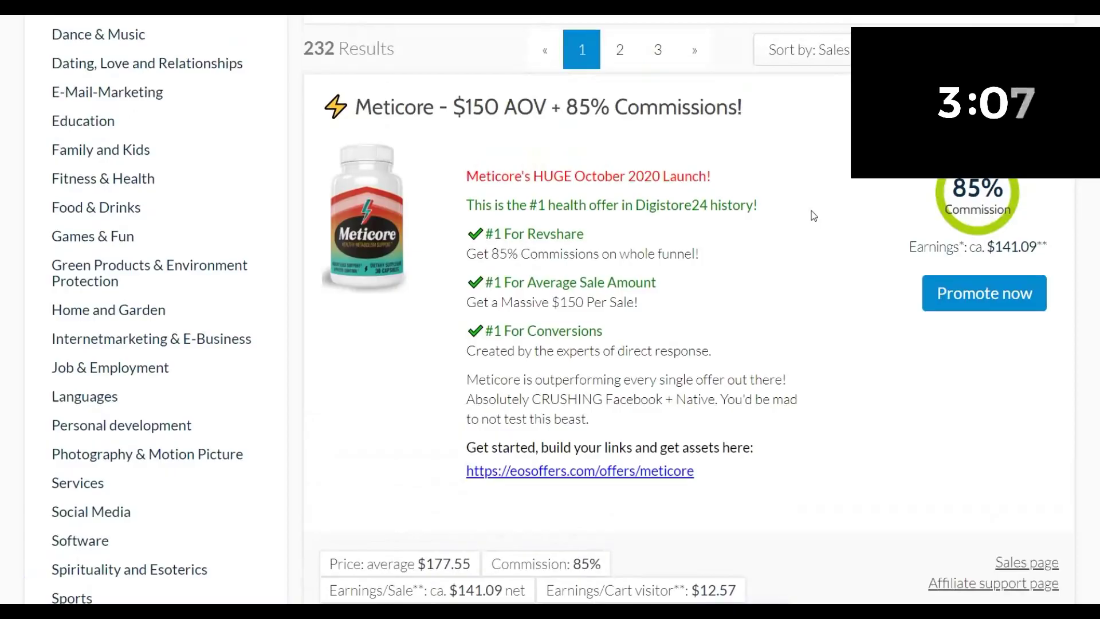
scroll(103, 92, "up", 3)
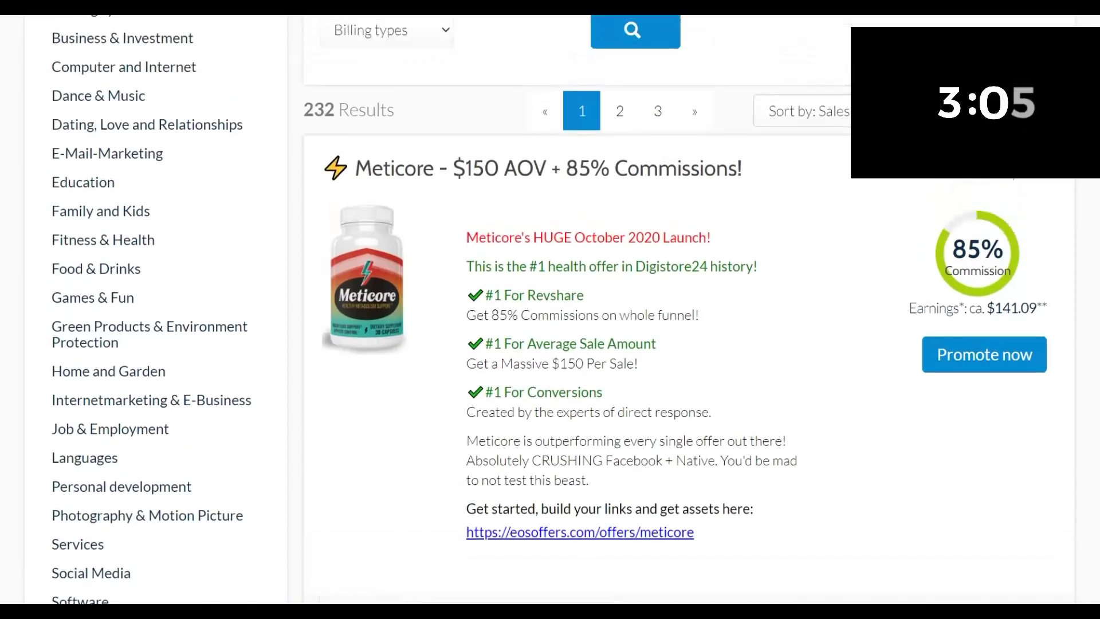
scroll(152, 234, "down", 2)
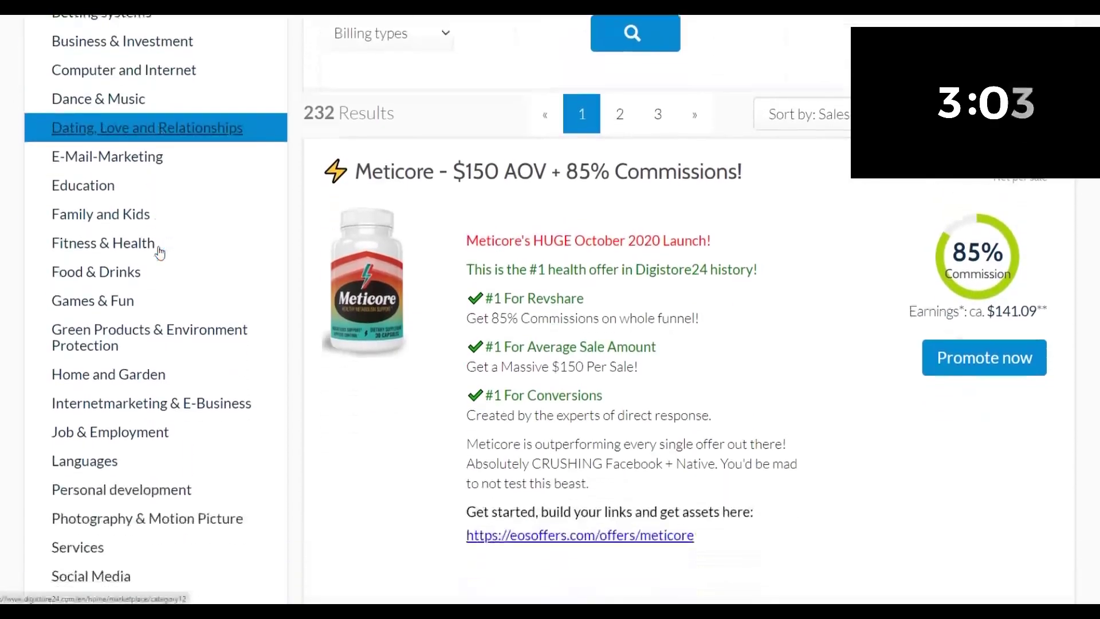
- Show the Fitness & Health category in the marketplace and browse its offers and the remaining categories
left_click(81, 244)
scroll(627, 228, "down", 6)
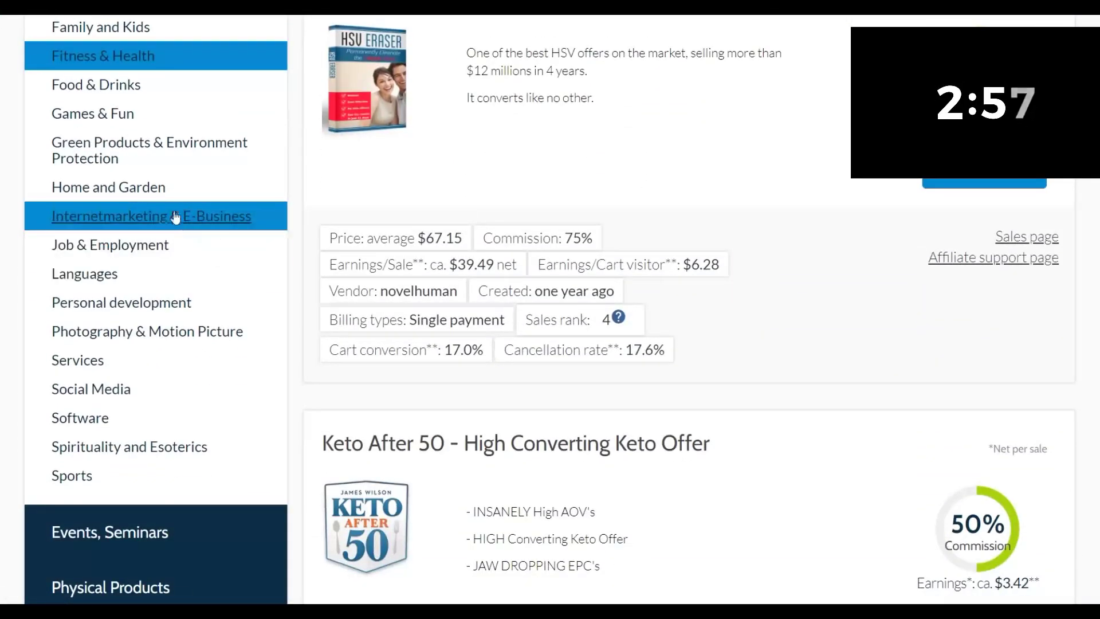
left_click(107, 138)
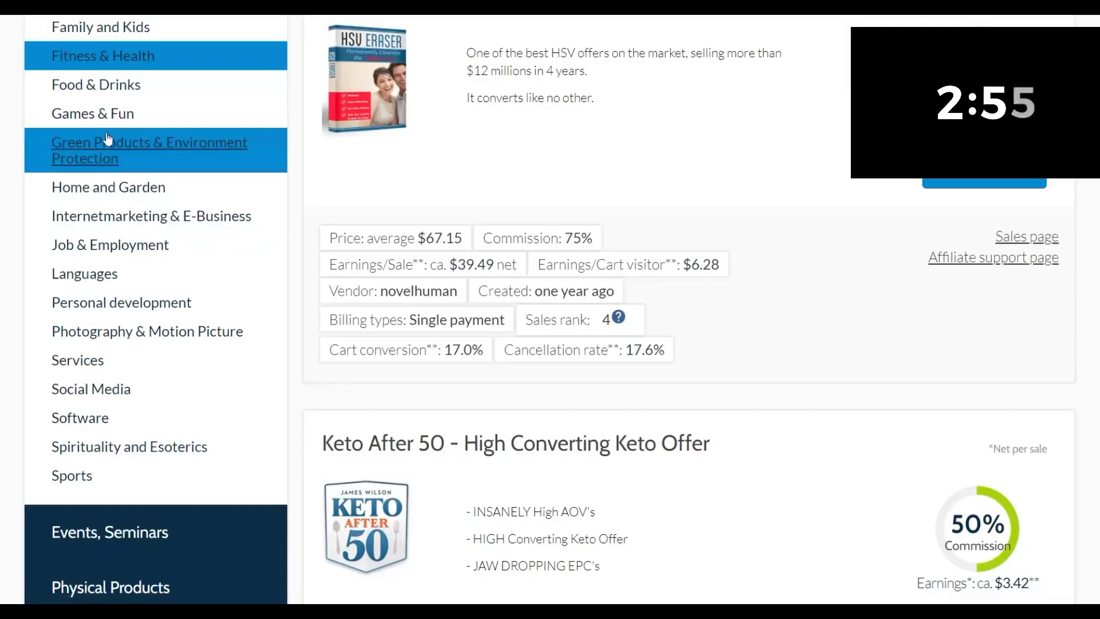
scroll(216, 195, "down", 2)
scroll(219, 198, "down", 5)
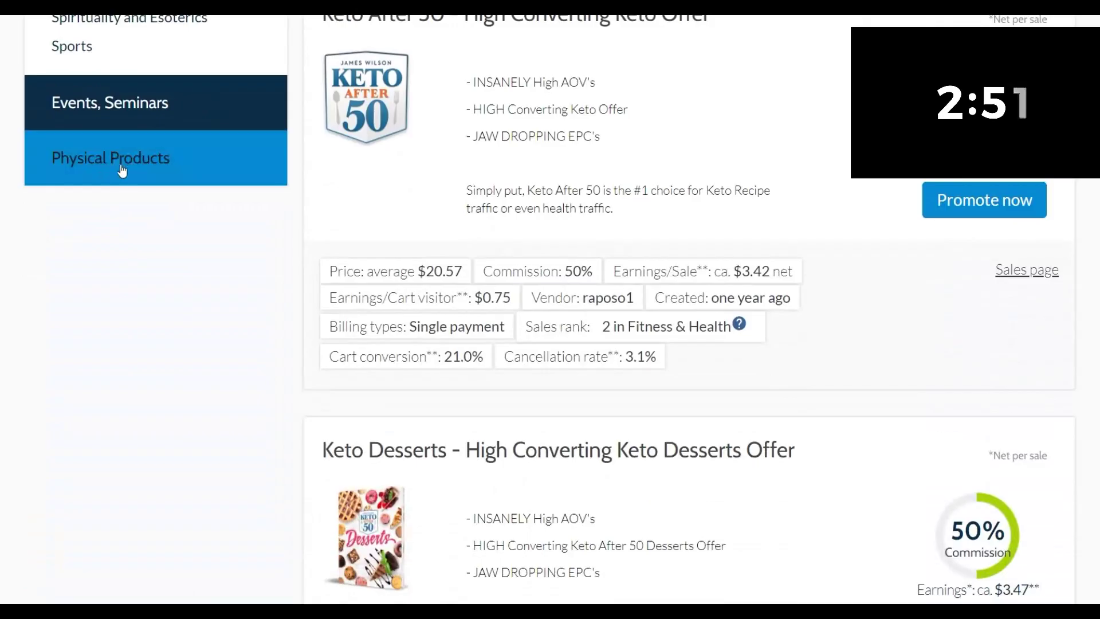
- Show the Physical Products category in the marketplace and narrow it to Supplements
left_click(122, 170)
scroll(129, 174, "up", 4)
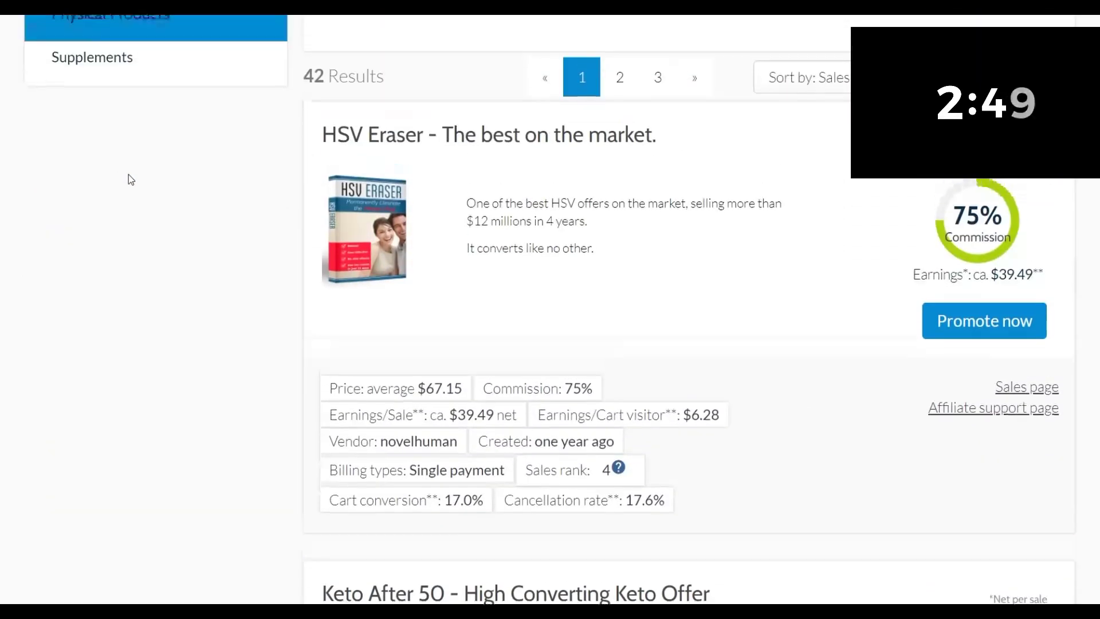
scroll(172, 196, "up", 3)
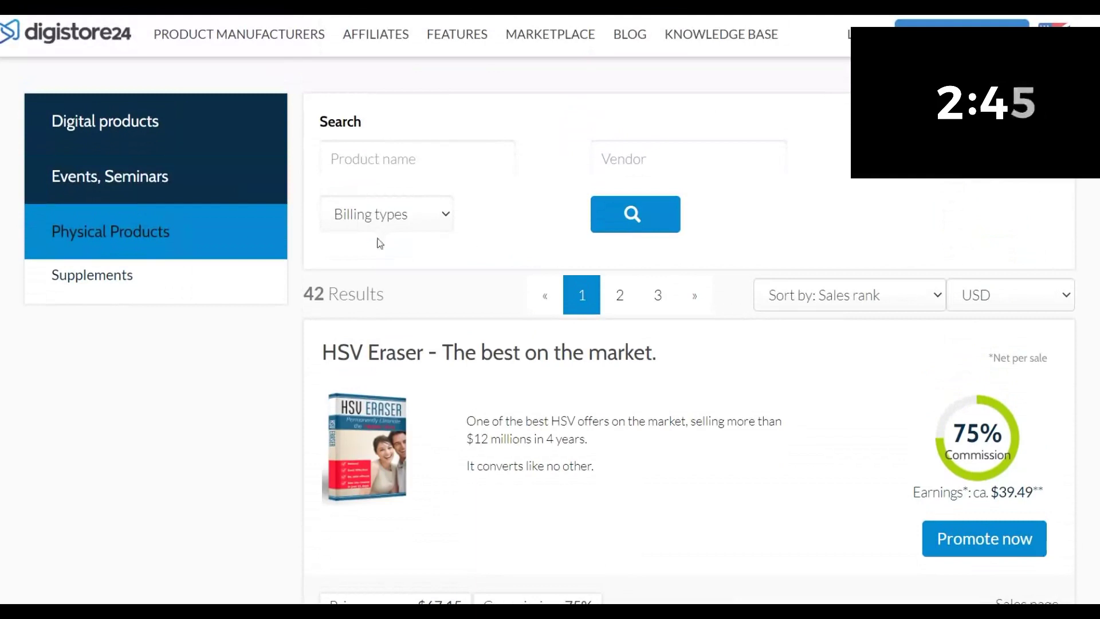
left_click(80, 281)
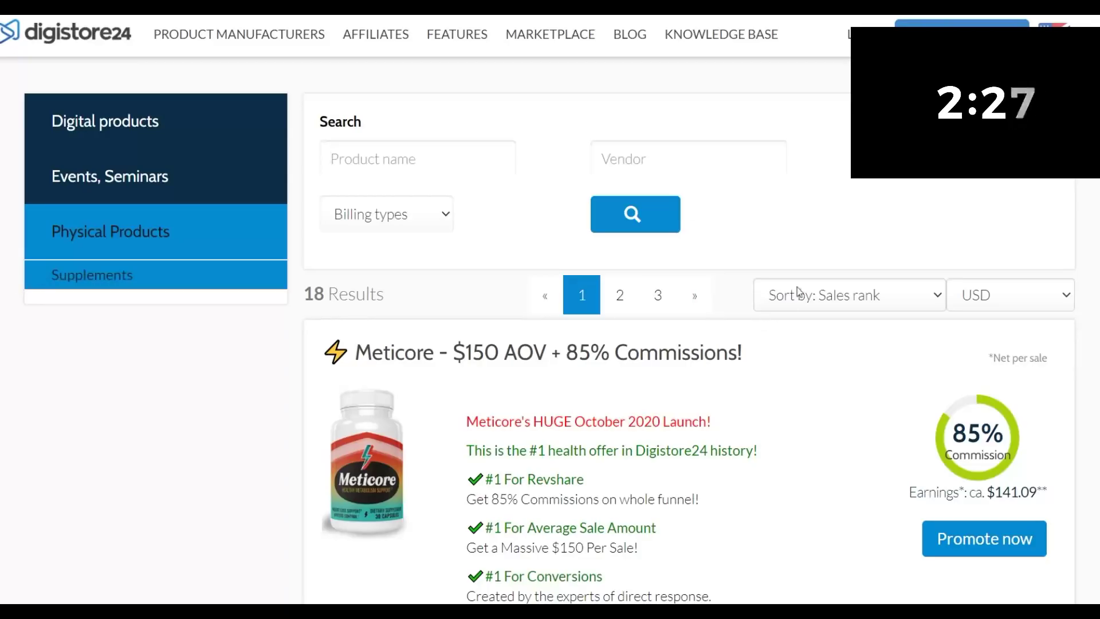
- Review the descriptions, prices, commissions and earnings of the Meticore, Steel Bite Pro and Sonus Complete supplement offers
scroll(497, 196, "down", 3)
scroll(802, 248, "down", 6)
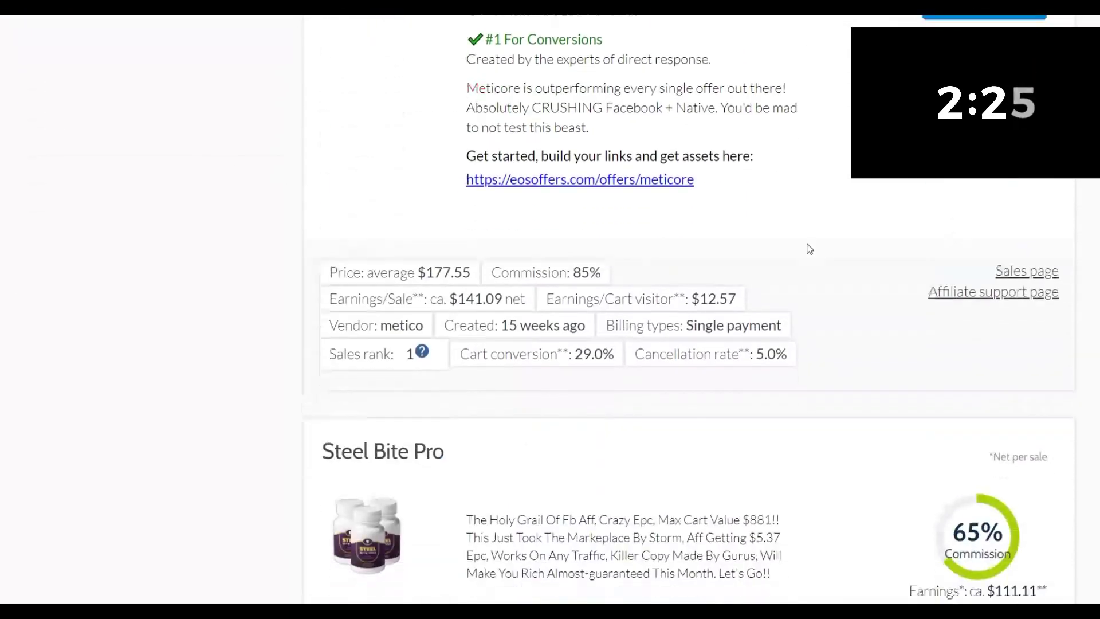
scroll(504, 238, "down", 3)
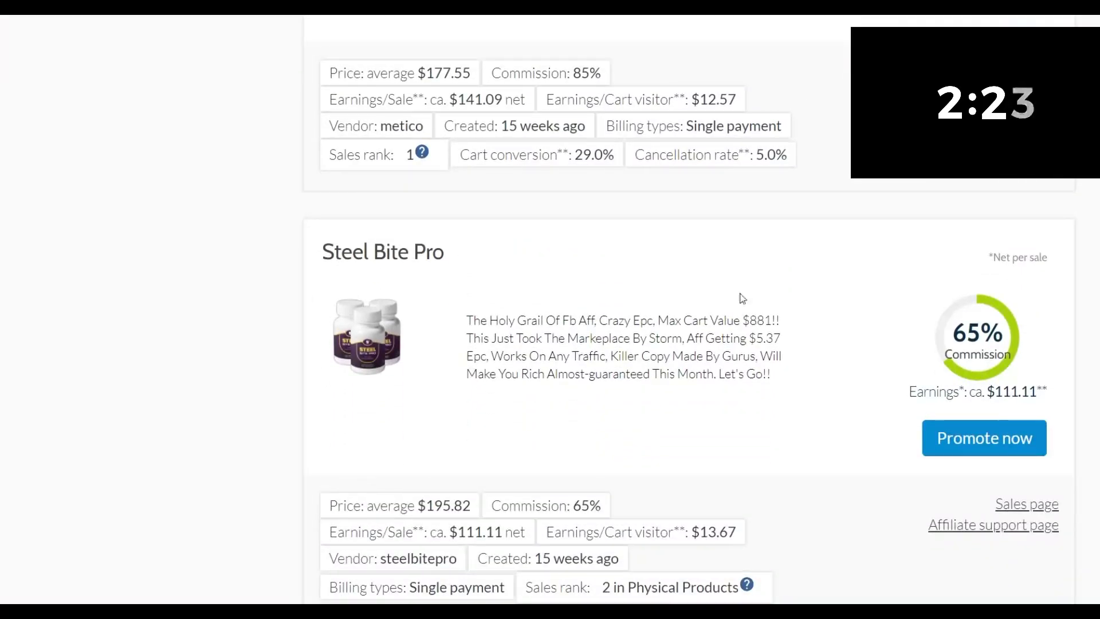
scroll(741, 297, "down", 2)
scroll(742, 298, "down", 3)
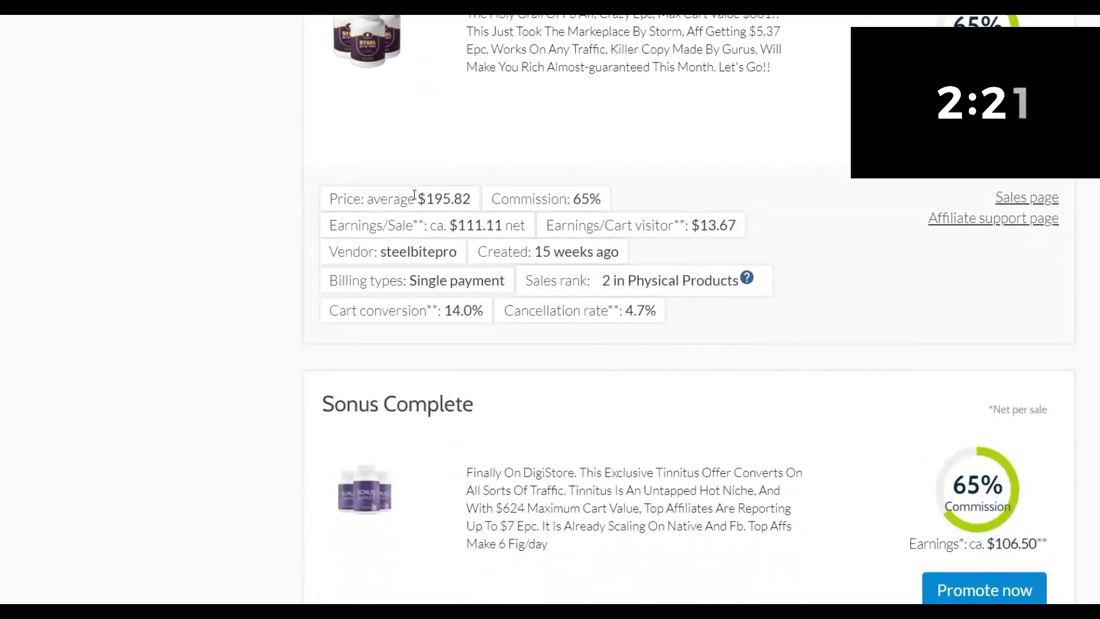
scroll(731, 202, "up", 1)
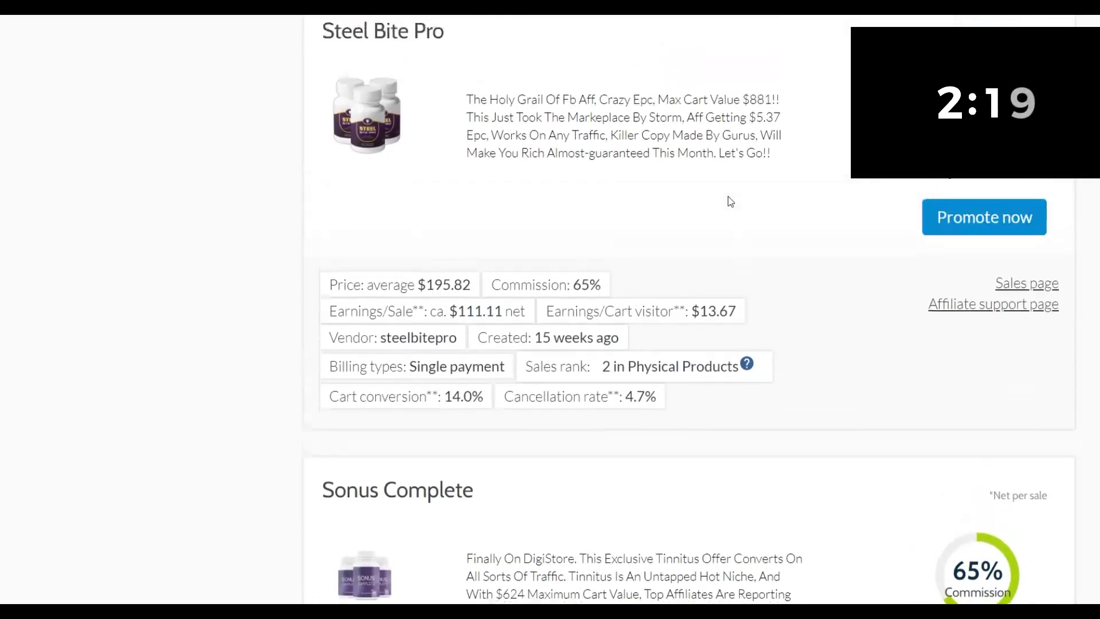
scroll(689, 209, "down", 5)
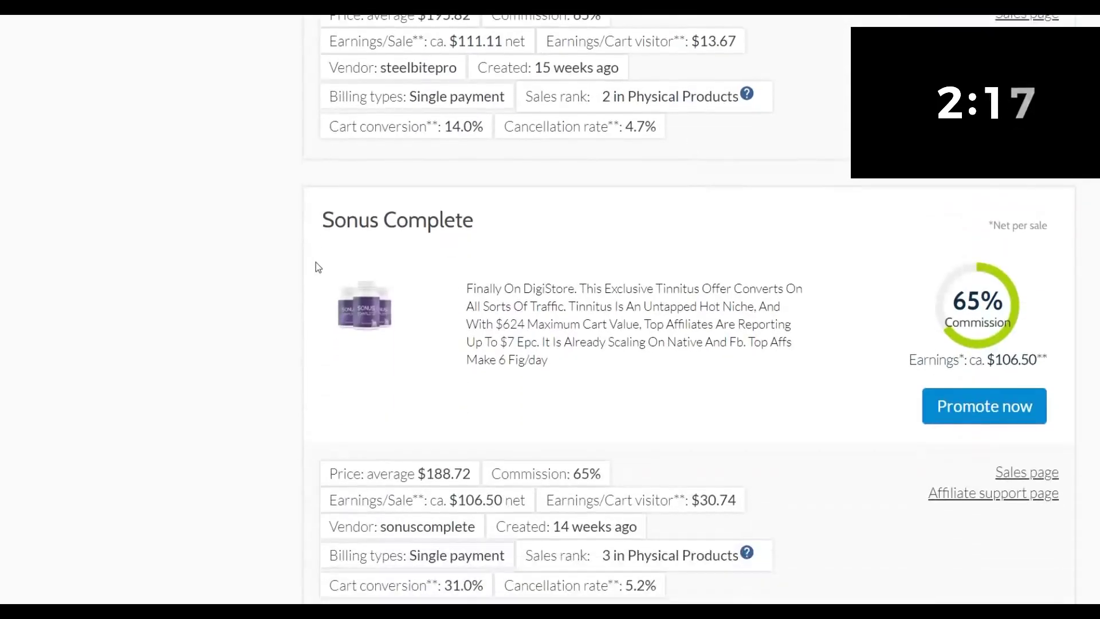
scroll(661, 247, "down", 5)
- Find the Night Slim Pro offer among the supplements and open its sales page and affiliate support page
mouse_move(661, 247)
scroll(662, 247, "down", 3)
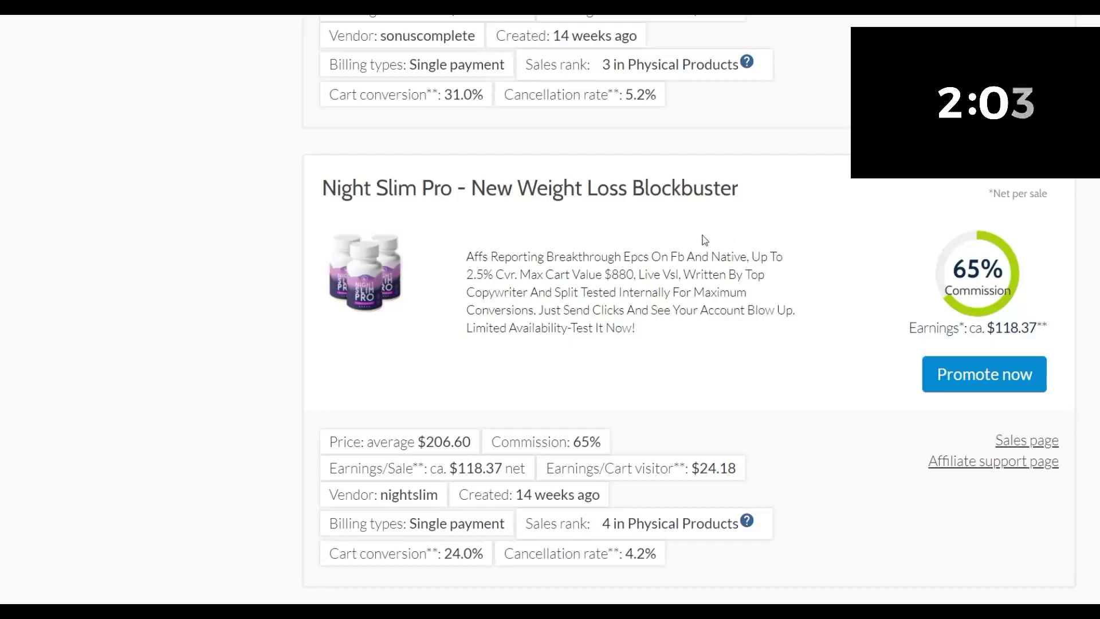
scroll(704, 239, "down", 5)
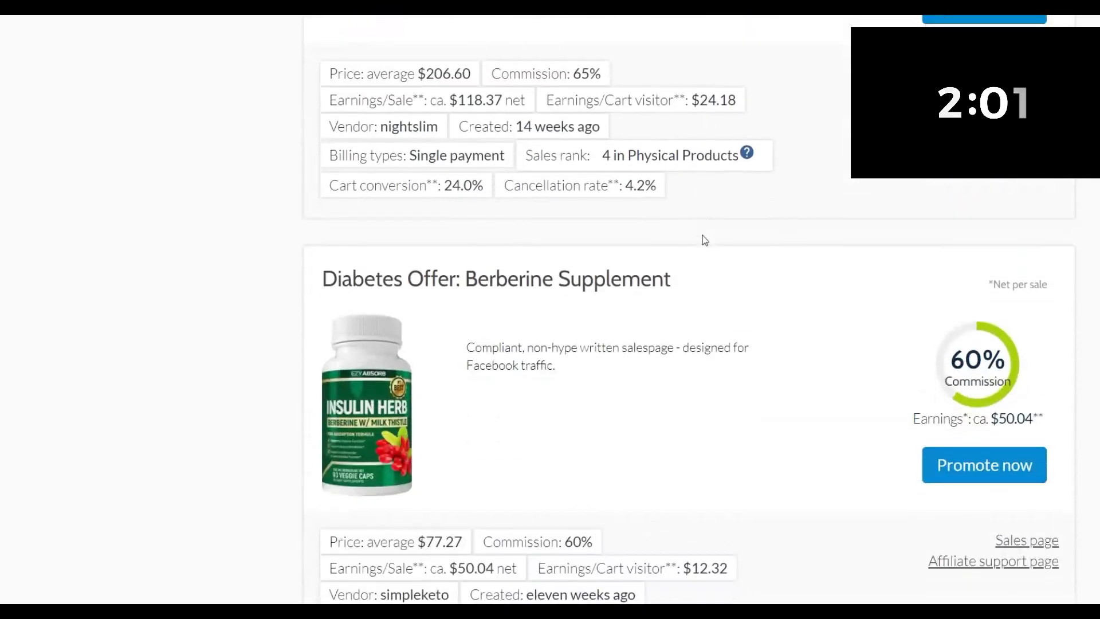
scroll(898, 257, "up", 5)
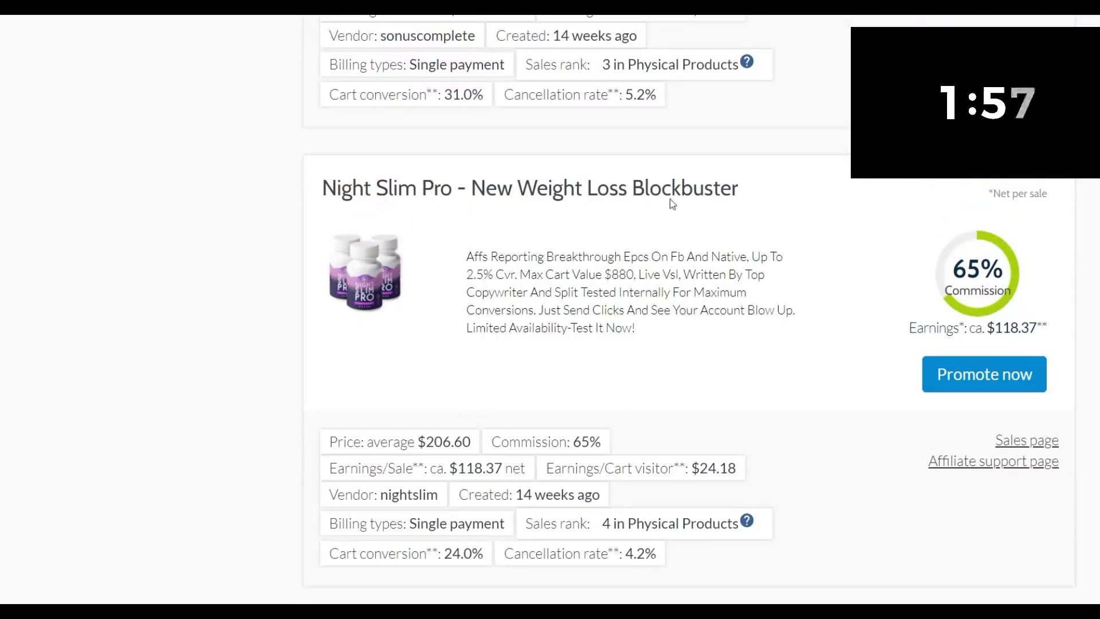
scroll(911, 246, "down", 1)
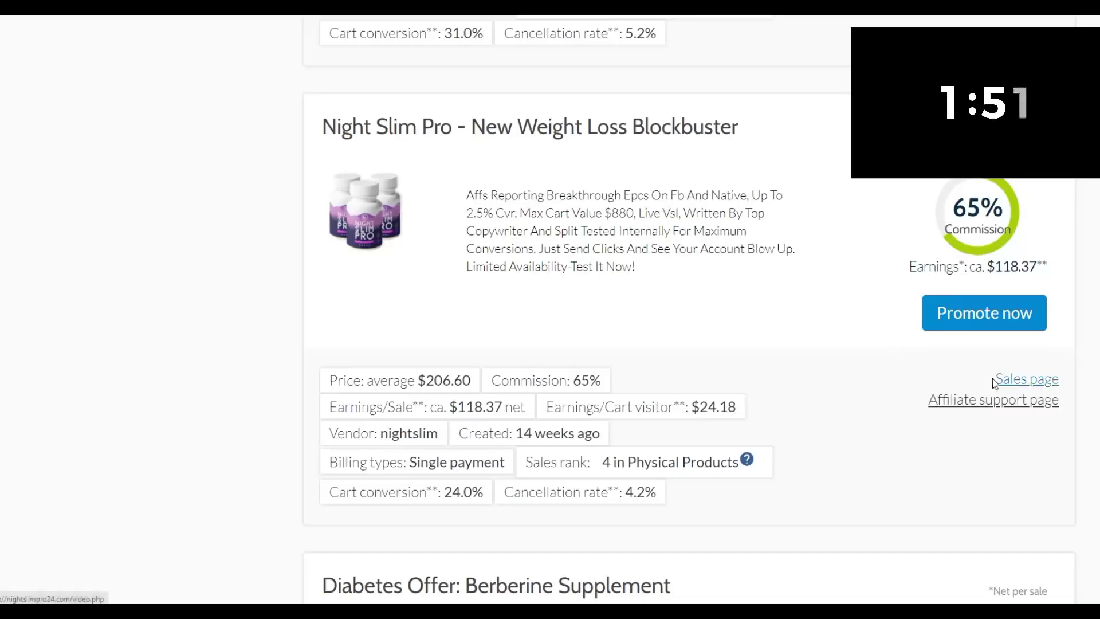
left_click(1025, 388)
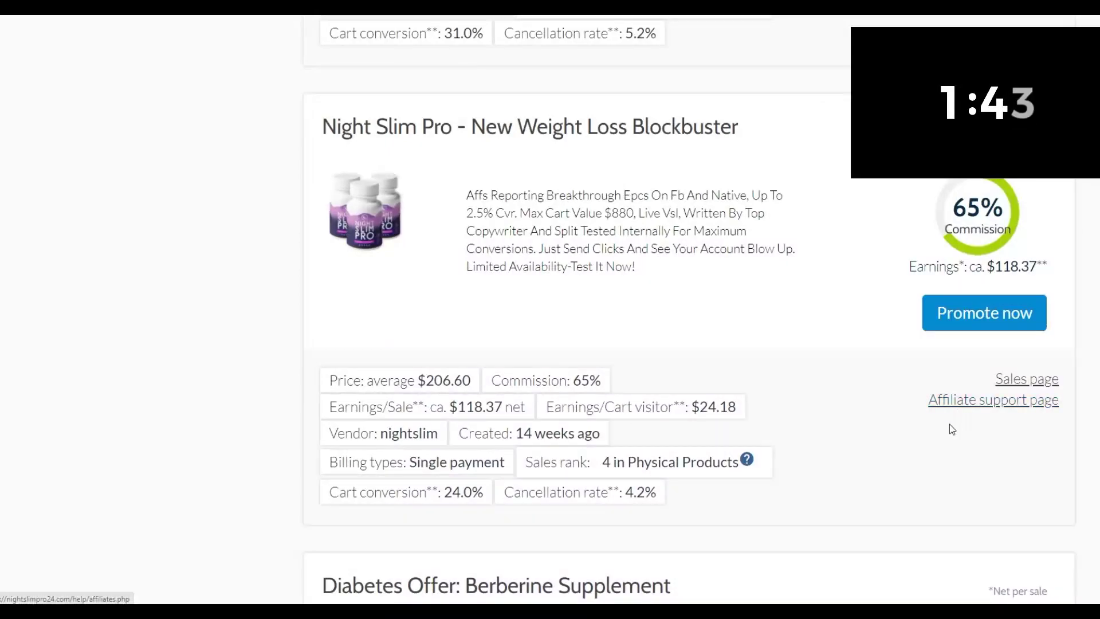
left_click(974, 401)
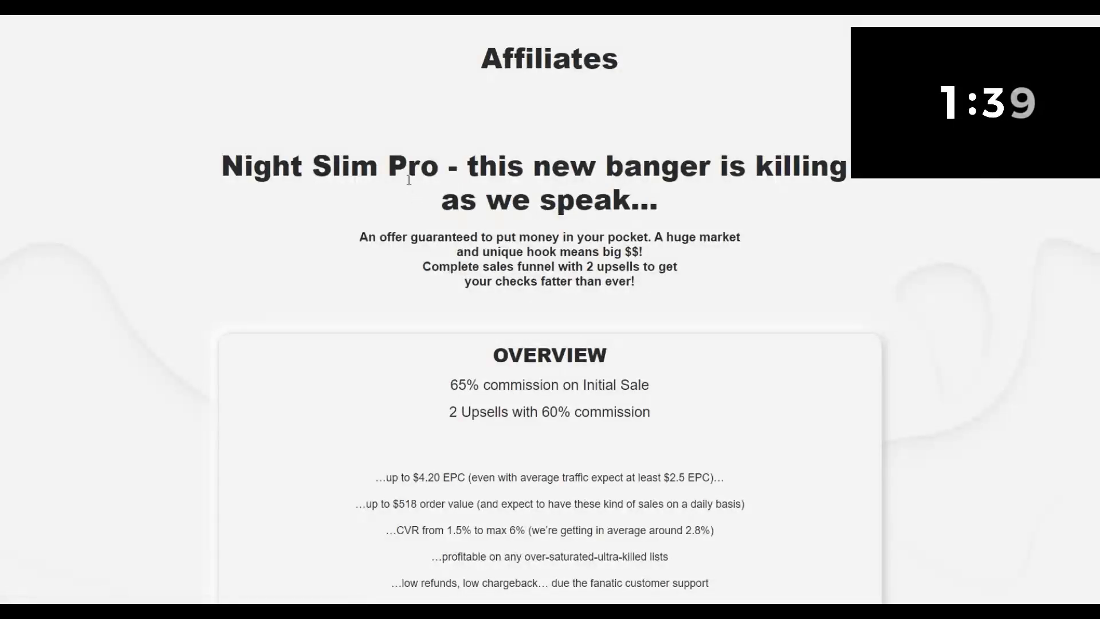
- Examine the Night Slim Pro affiliate page for the commission overview, promotion link and downloadable creatives
scroll(341, 113, "down", 3)
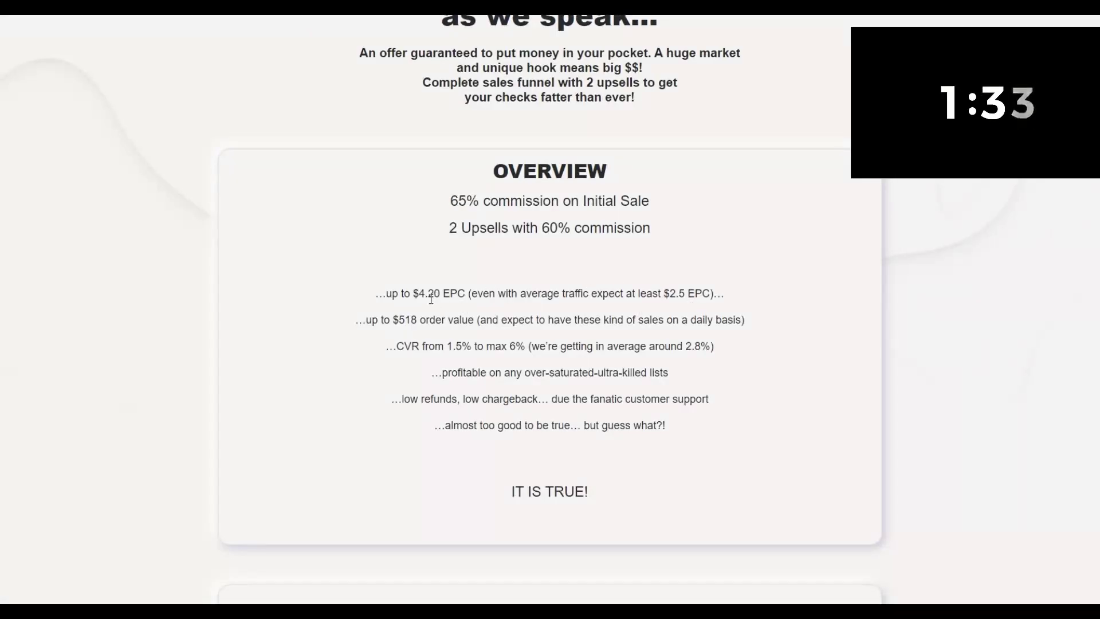
scroll(431, 299, "down", 1)
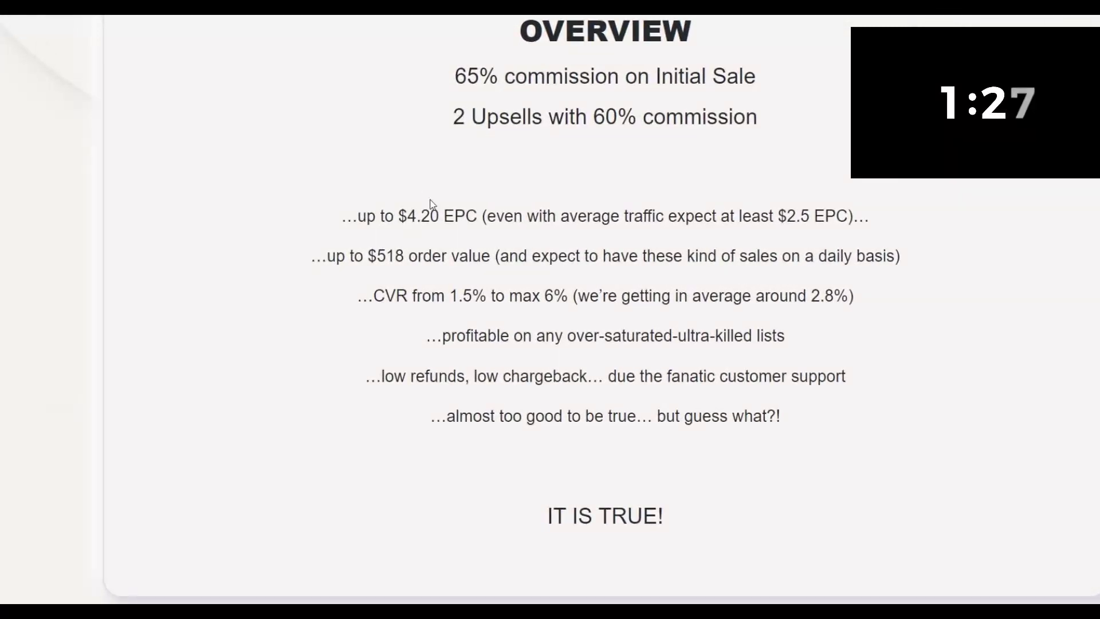
scroll(432, 211, "down", 8)
scroll(450, 210, "down", 6)
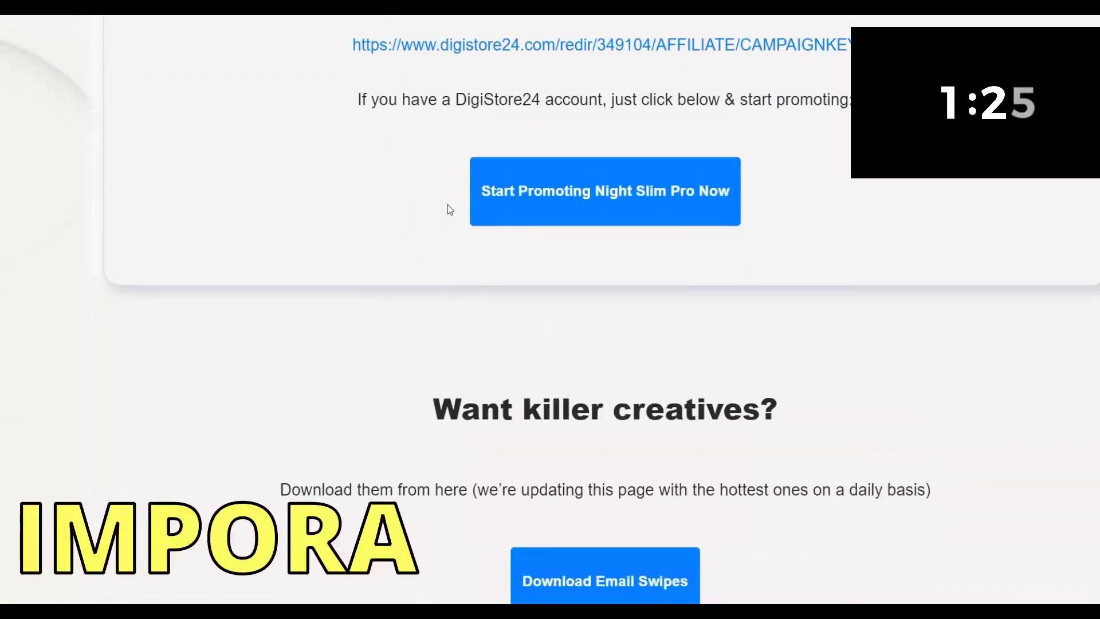
scroll(450, 209, "down", 5)
scroll(449, 210, "down", 1)
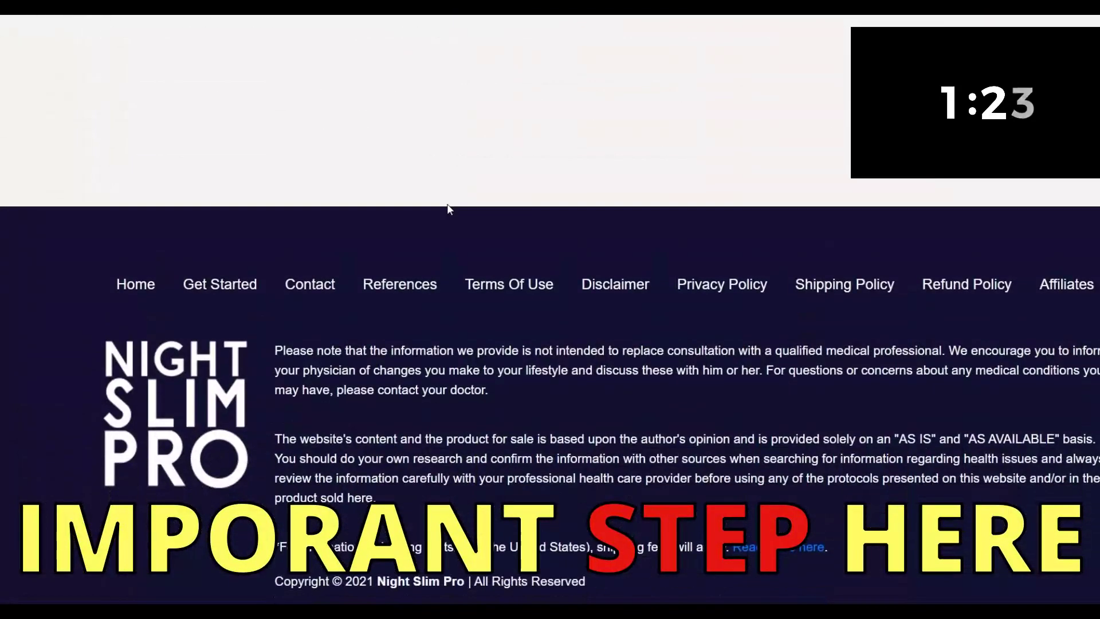
scroll(449, 210, "up", 9)
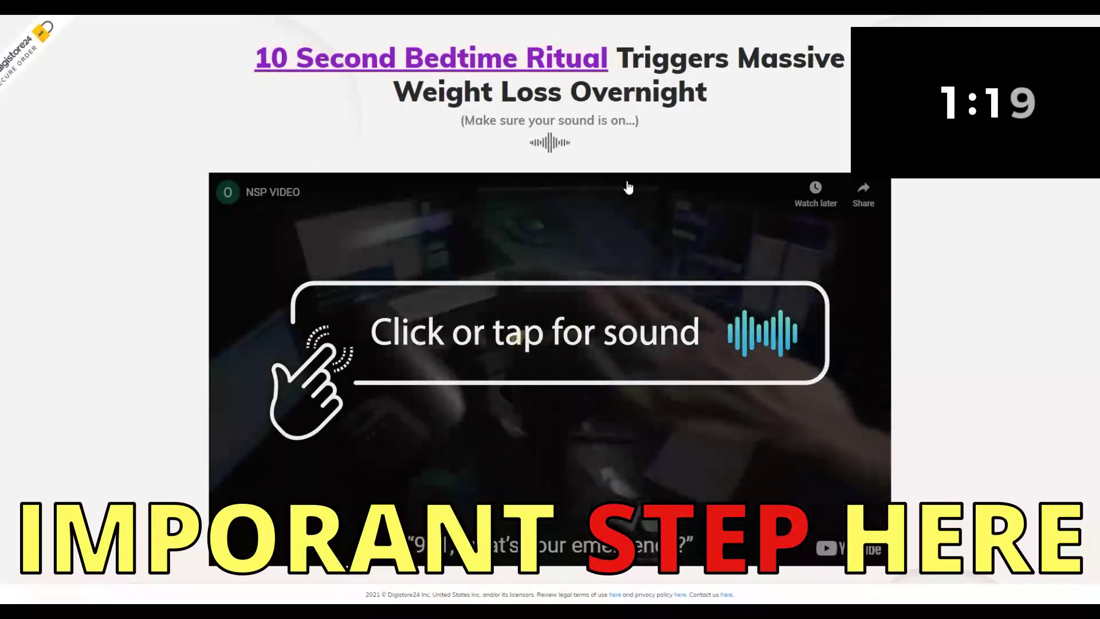
- Look over the Night Slim Pro sales page with its bedtime ritual video
scroll(629, 188, "down", 5)
scroll(629, 184, "up", 3)
scroll(300, 148, "up", 3)
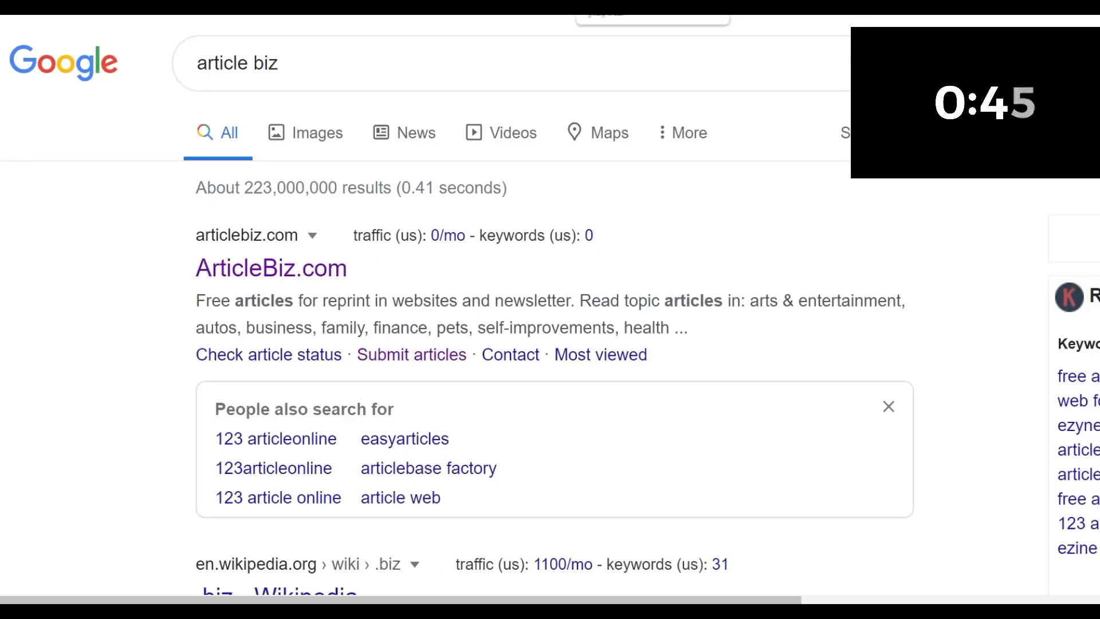
- Open the Free PLR Article Directory from the plrplr search results and look through its article categories
key("alt+Left")
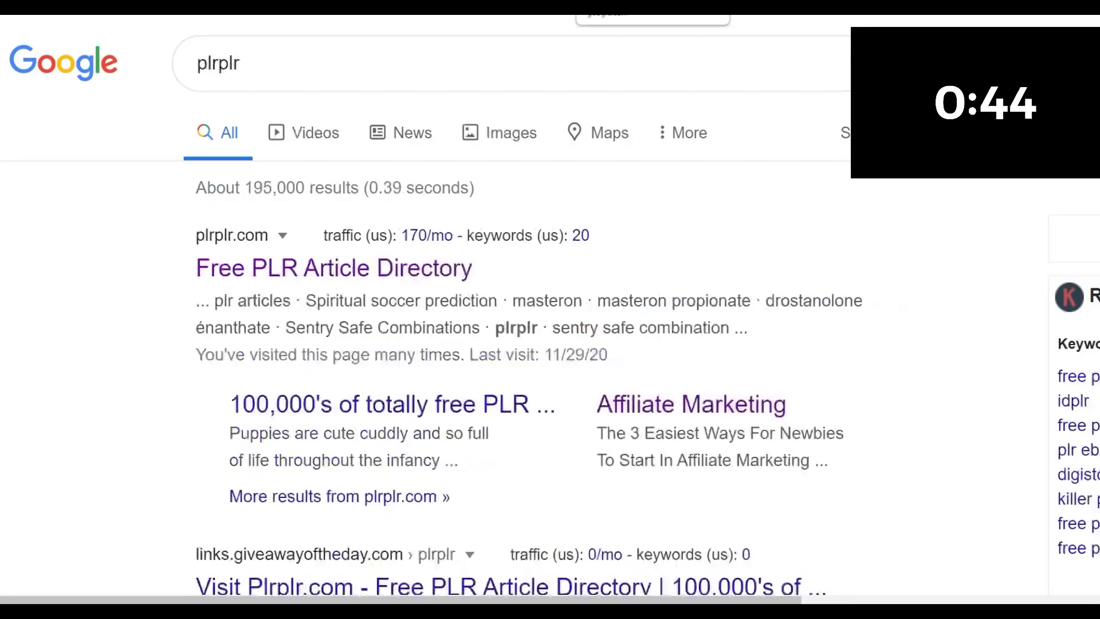
left_click(259, 277)
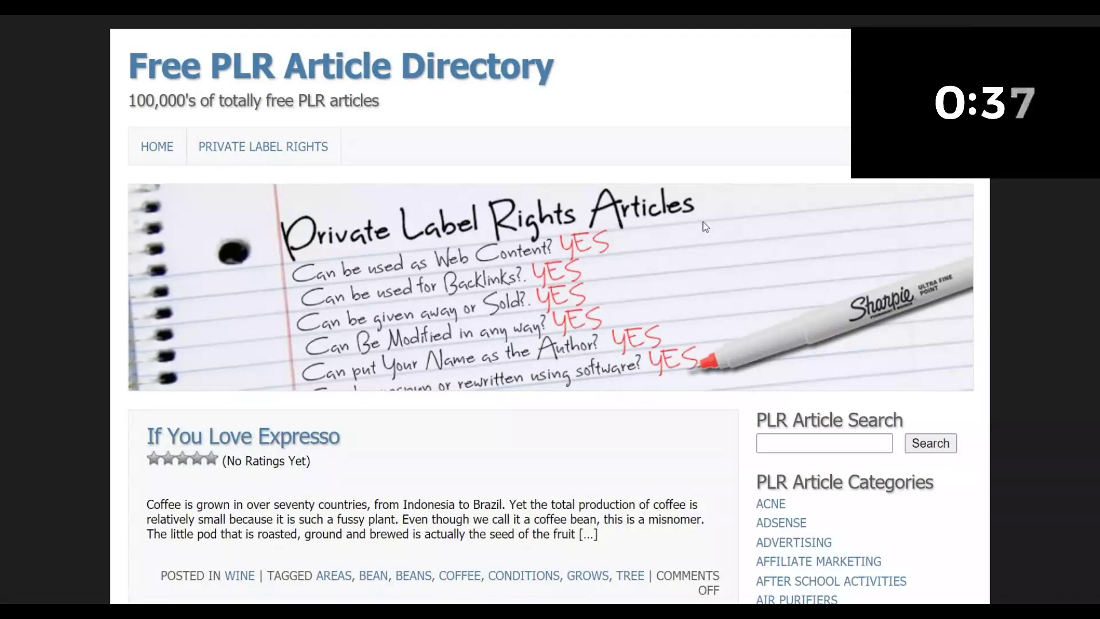
scroll(814, 222, "down", 6)
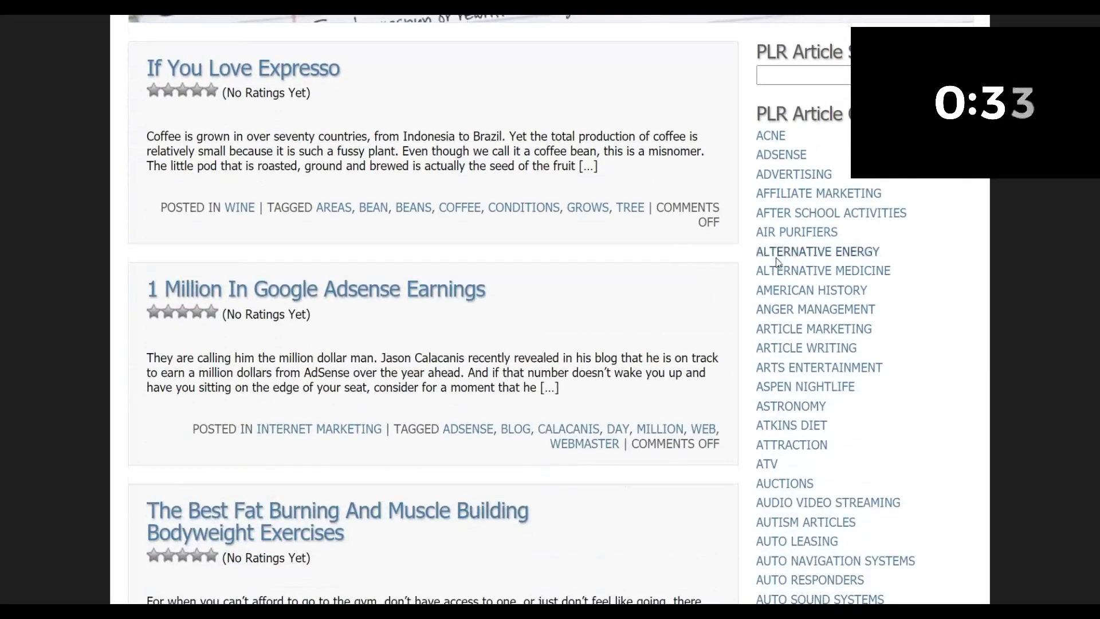
scroll(816, 222, "down", 6)
scroll(773, 252, "down", 7)
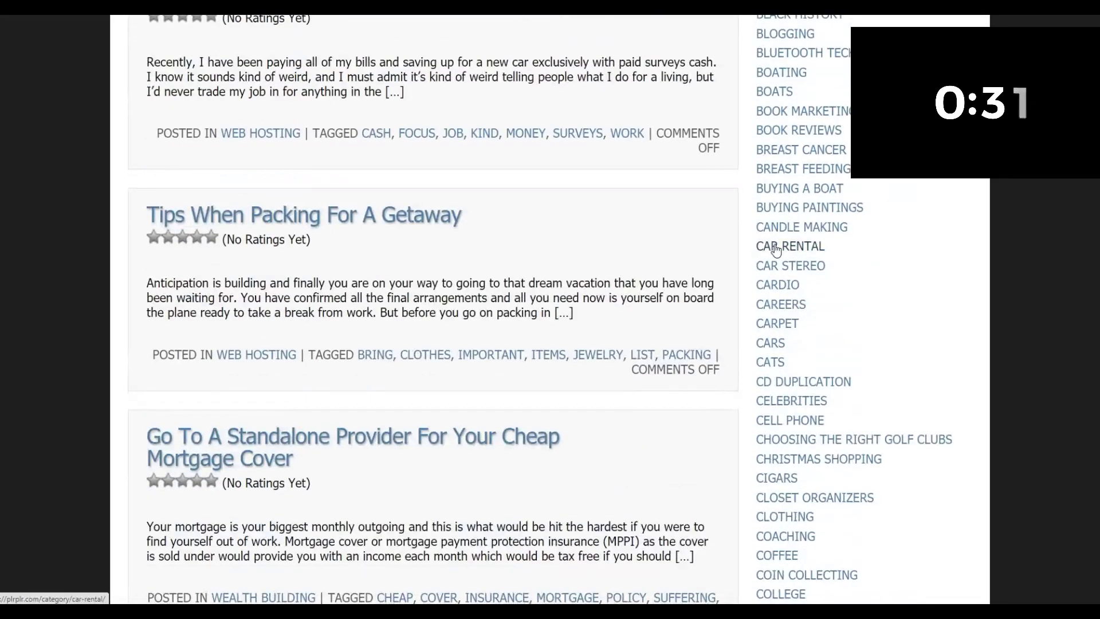
scroll(807, 209, "down", 4)
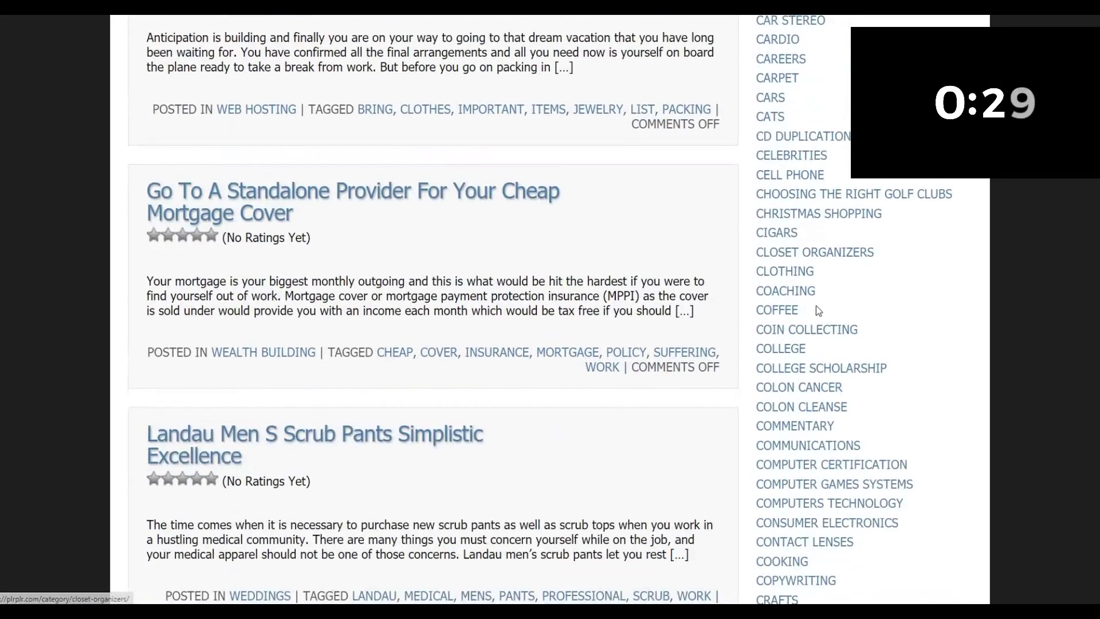
scroll(816, 305, "down", 7)
scroll(818, 289, "down", 20)
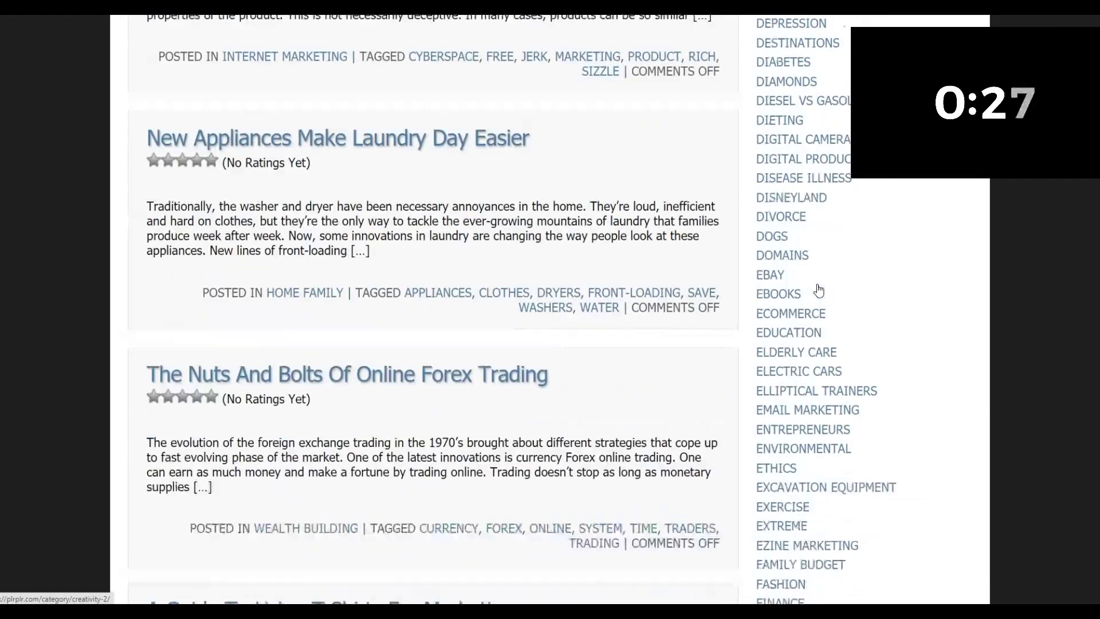
scroll(818, 284, "down", 20)
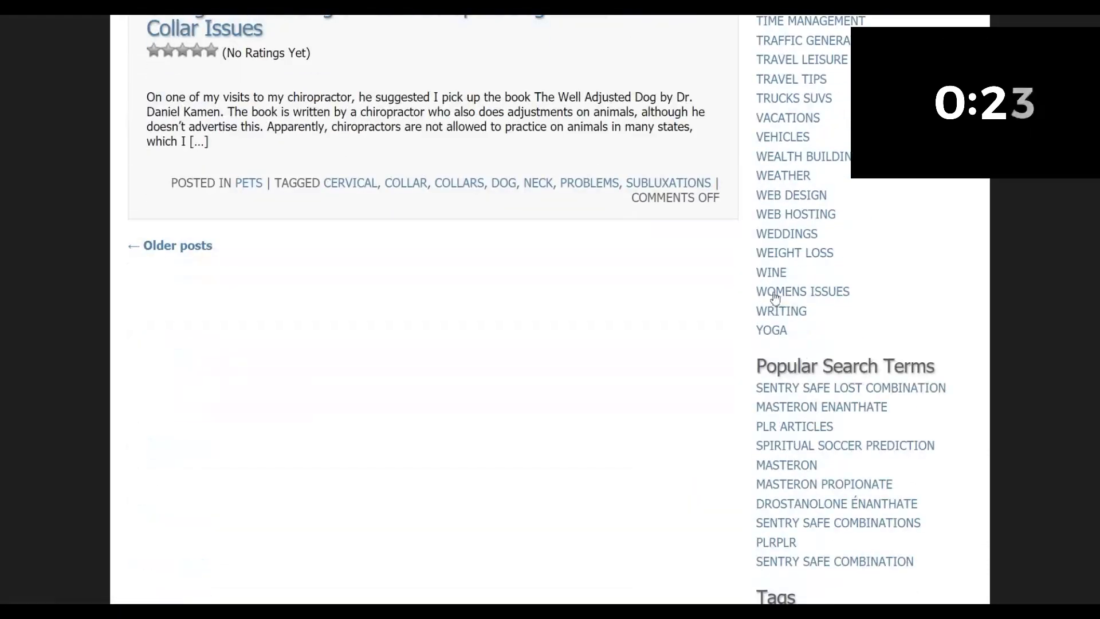
- Open the Weight Loss category and read the article "Weight Loss Tip 12 How Starving Your Body Can Make You Gain Weight"
left_click(787, 255)
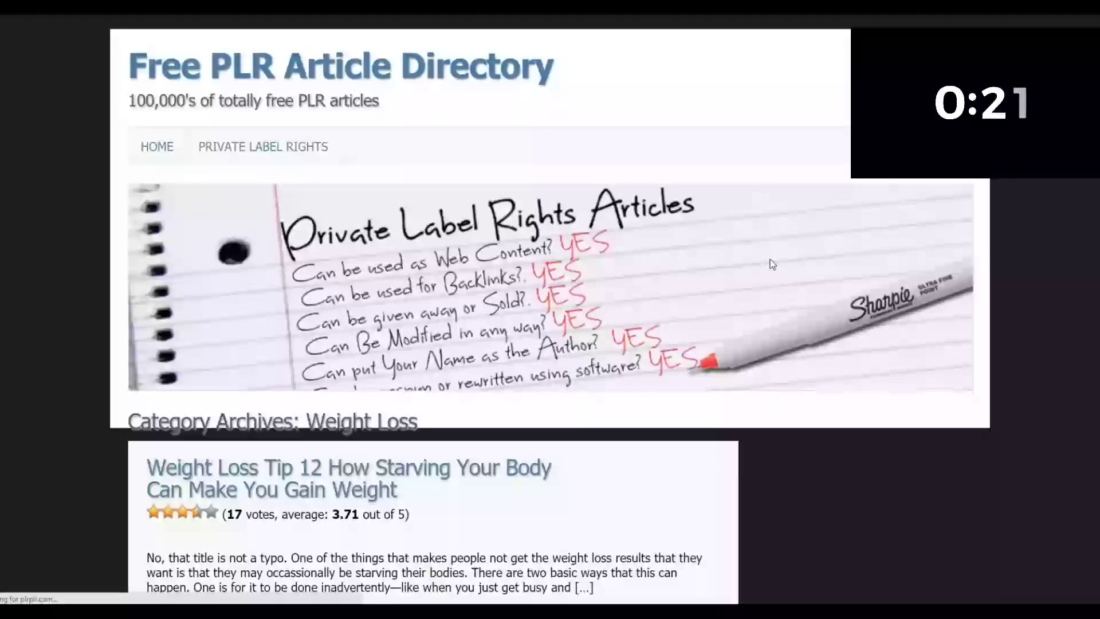
scroll(308, 199, "down", 6)
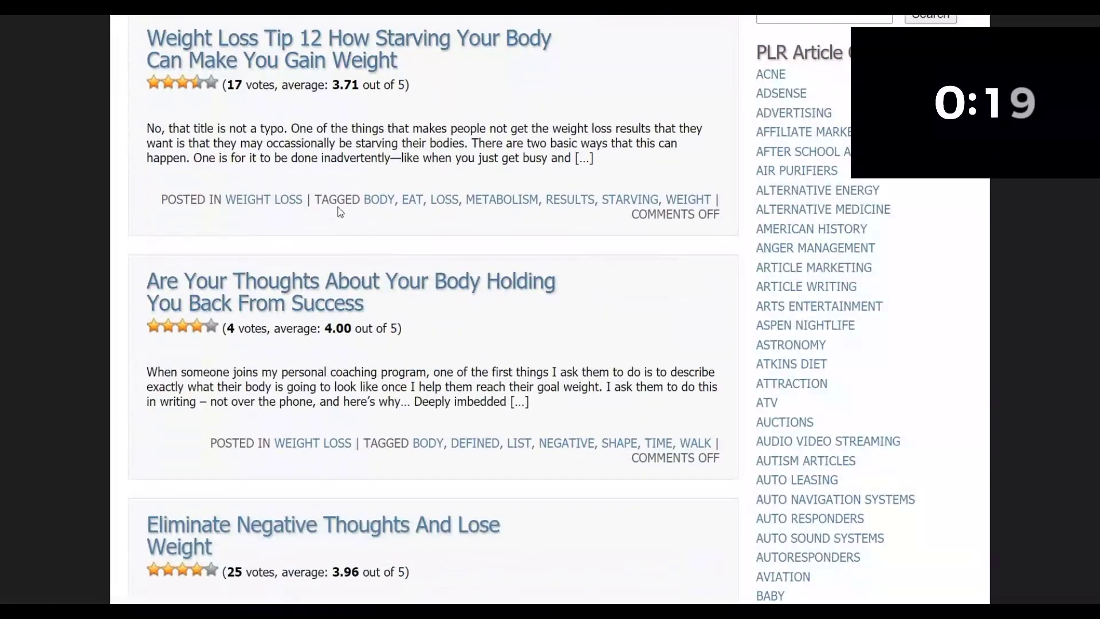
scroll(339, 208, "up", 2)
left_click(287, 184)
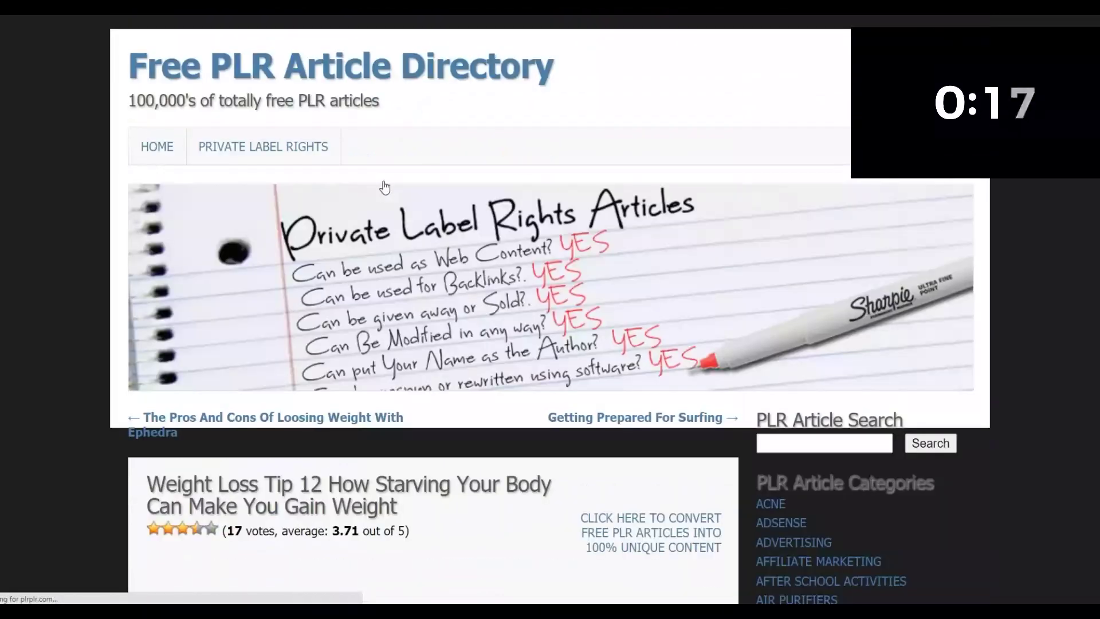
scroll(641, 291, "down", 6)
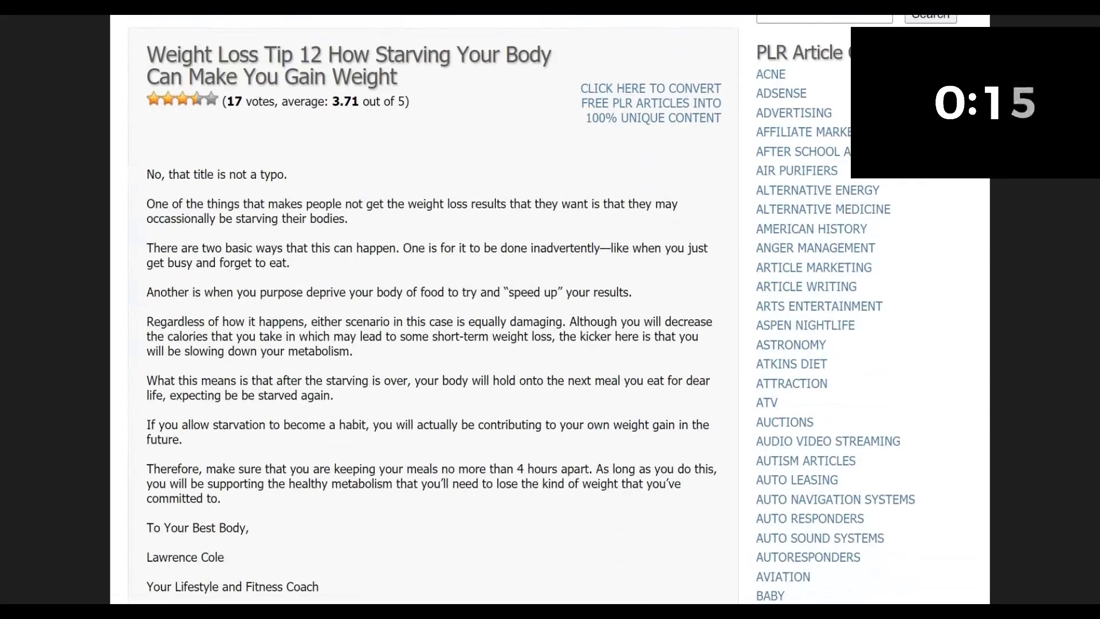
scroll(430, 310, "up", 1)
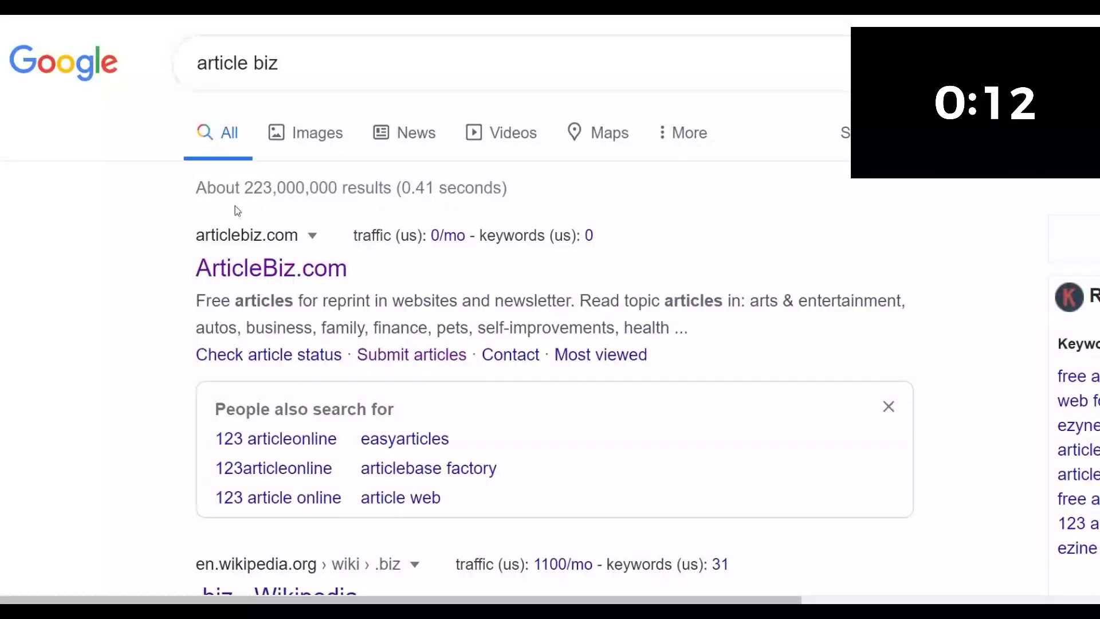
- Open ArticleBiz.com from the article biz search results and go to its list of article categories
left_click(285, 273)
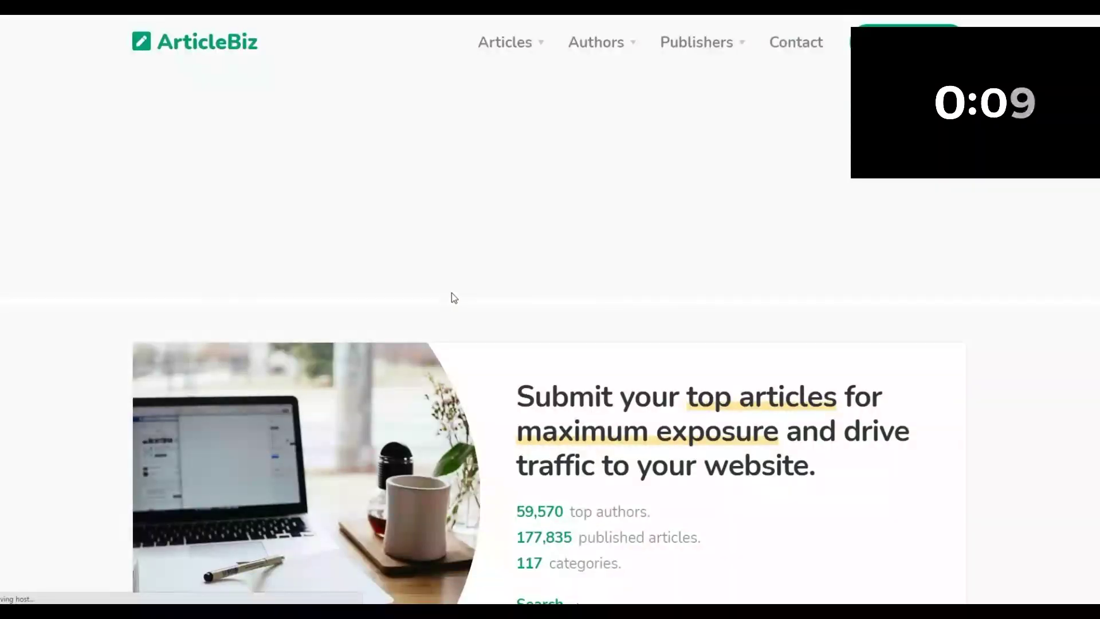
scroll(642, 261, "down", 7)
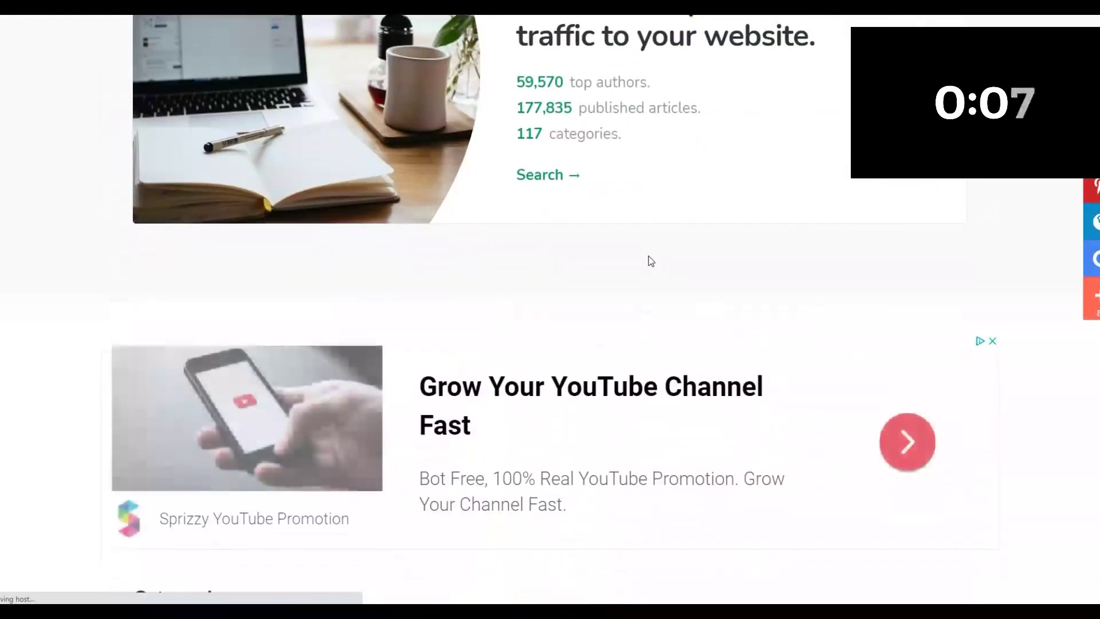
scroll(647, 261, "down", 8)
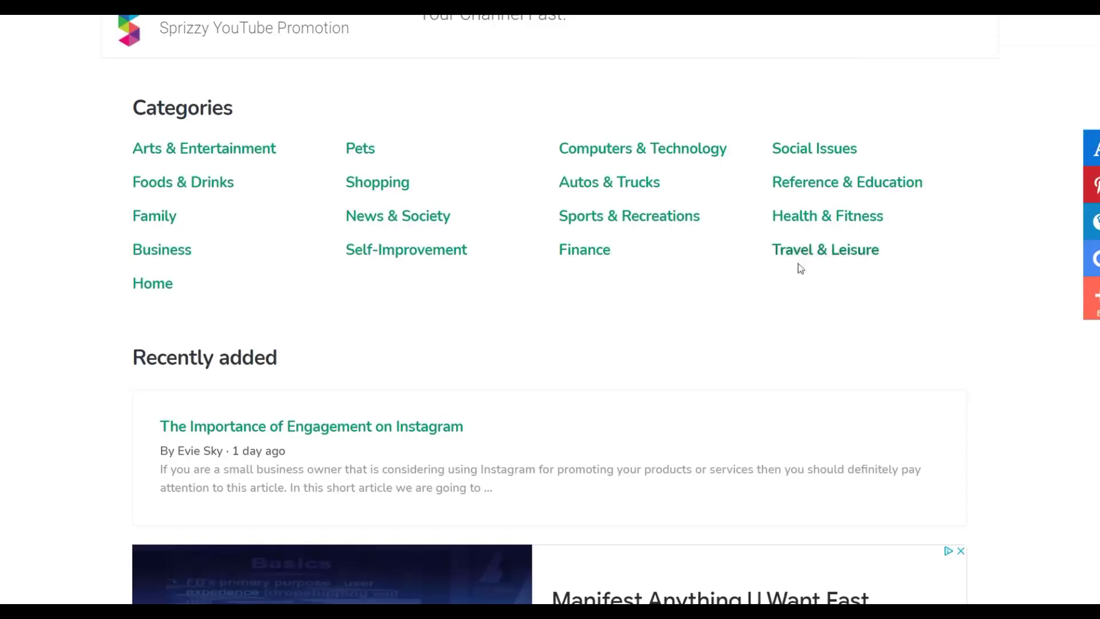
- Open the Weight-Loss subcategory under Health & Fitness and look through its list of articles
left_click(830, 218)
scroll(761, 239, "down", 2)
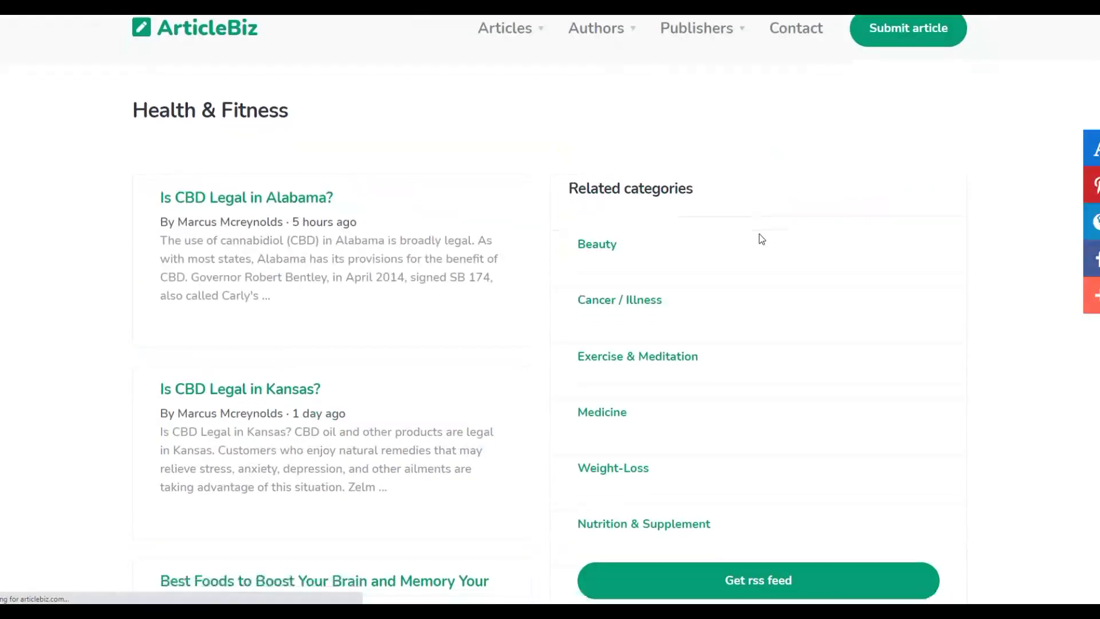
scroll(761, 309, "down", 1)
scroll(762, 310, "down", 1)
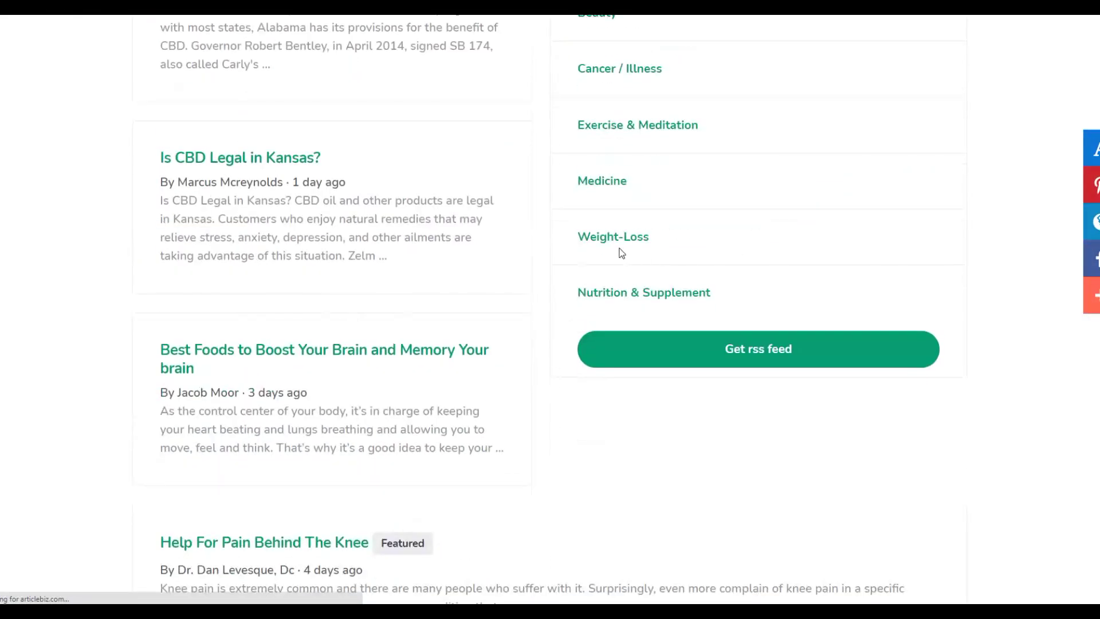
left_click(604, 243)
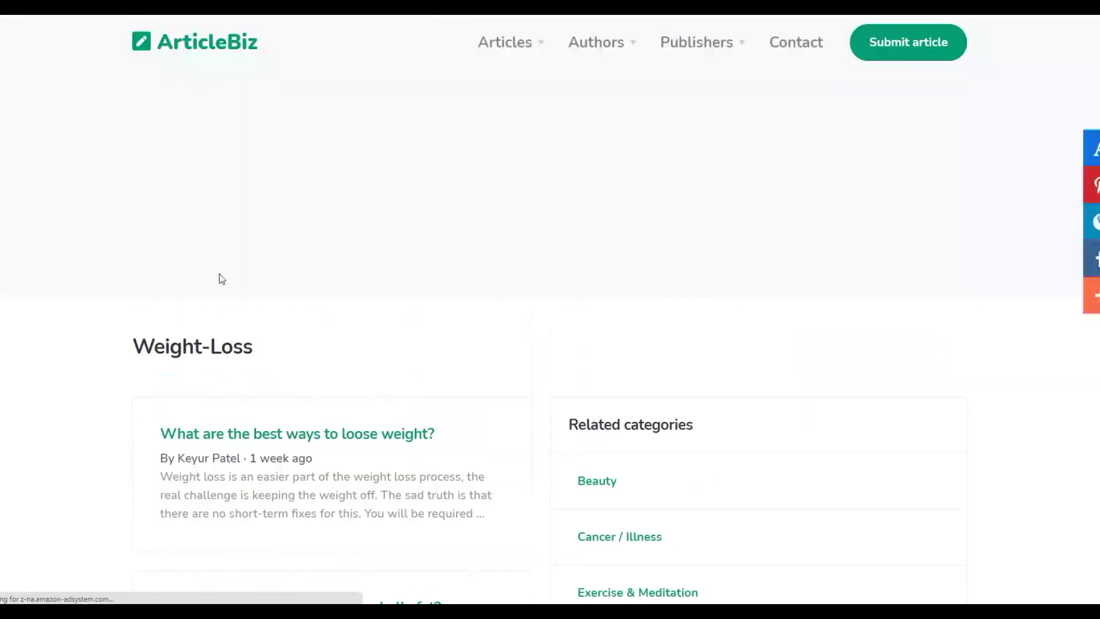
scroll(218, 278, "down", 8)
scroll(221, 185, "down", 2)
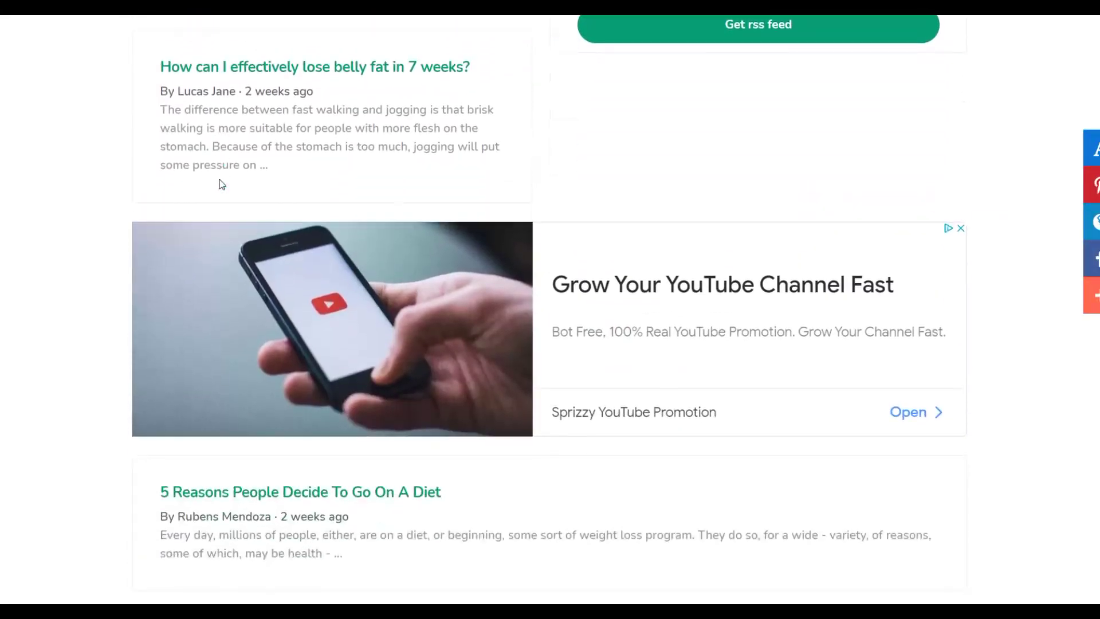
scroll(222, 183, "down", 6)
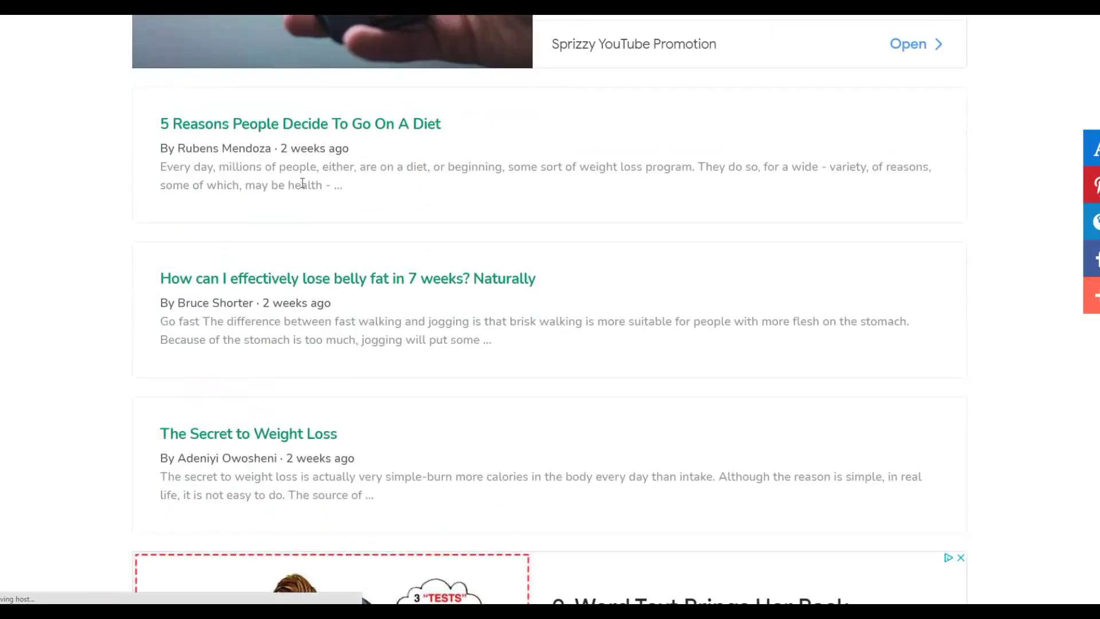
scroll(327, 180, "down", 3)
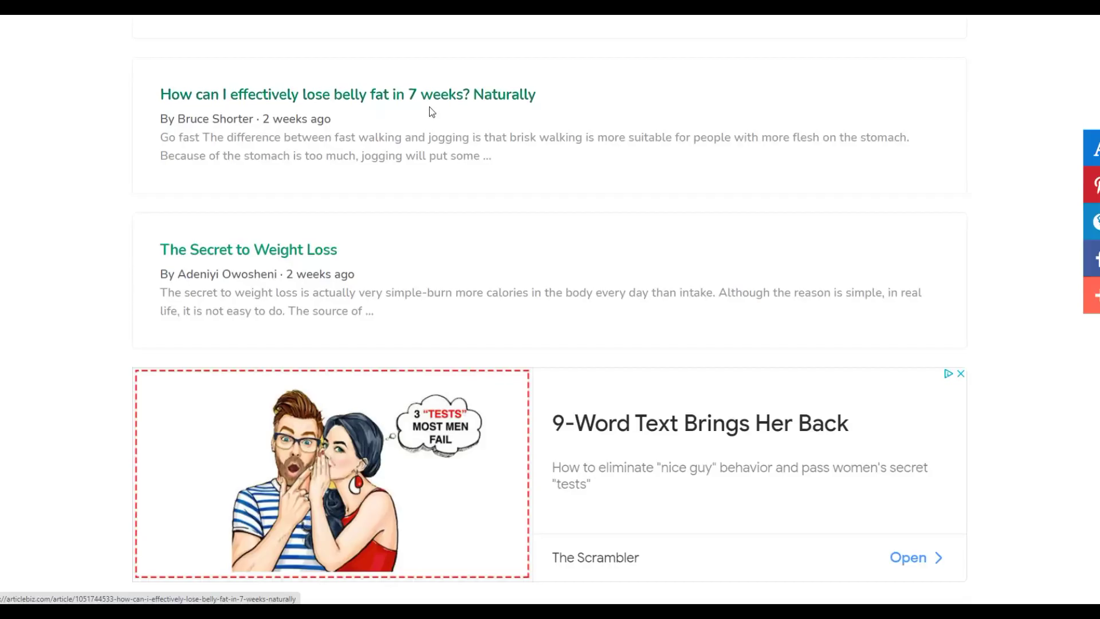
- Open the article "How can I effectively lose belly fat in 7 weeks? Naturally" and read through to its promotional link
left_click(332, 131)
scroll(418, 221, "down", 5)
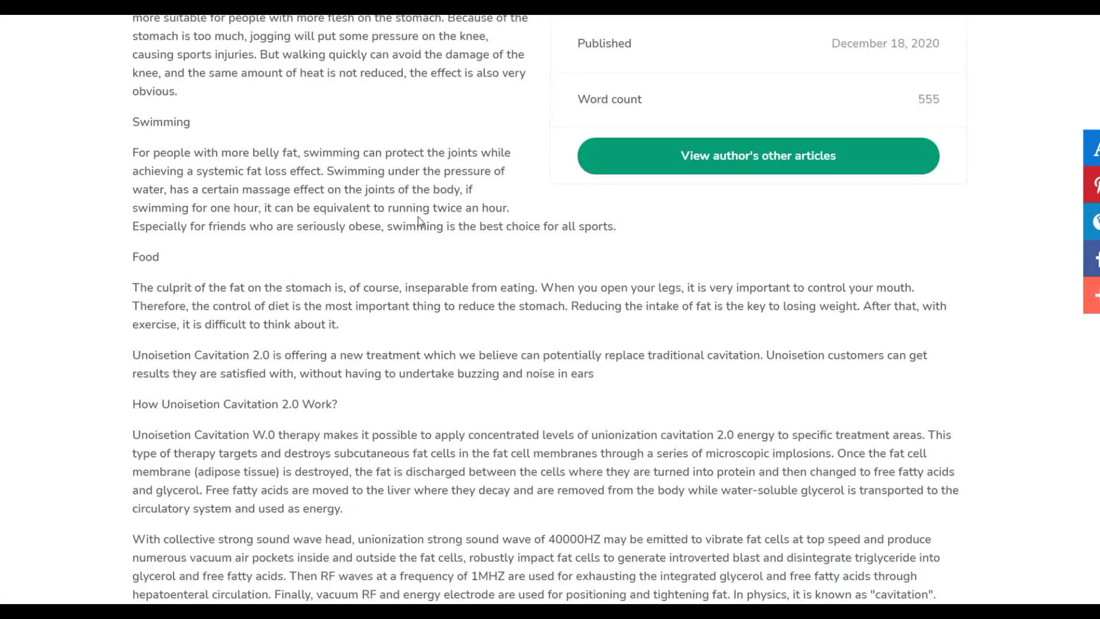
scroll(418, 221, "down", 4)
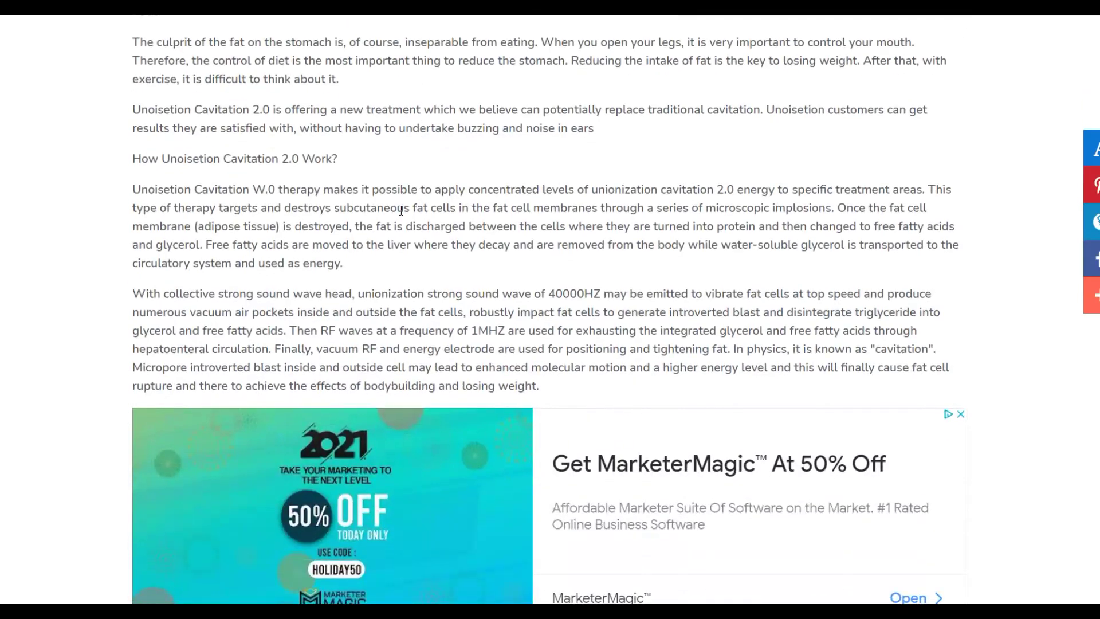
scroll(401, 210, "down", 7)
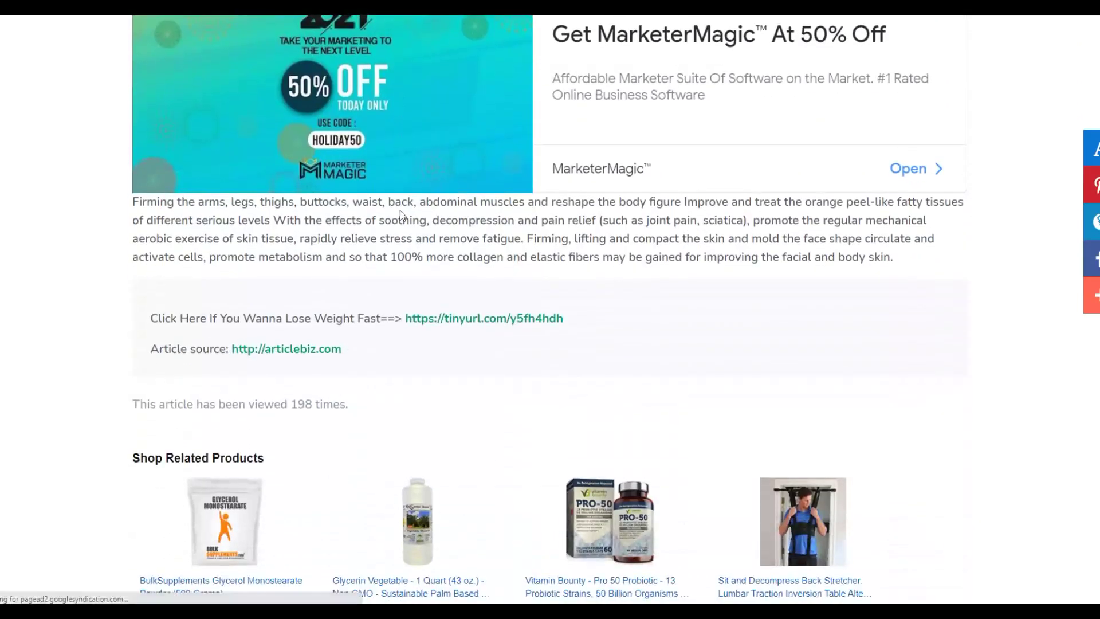
scroll(401, 211, "up", 7)
scroll(400, 211, "up", 8)
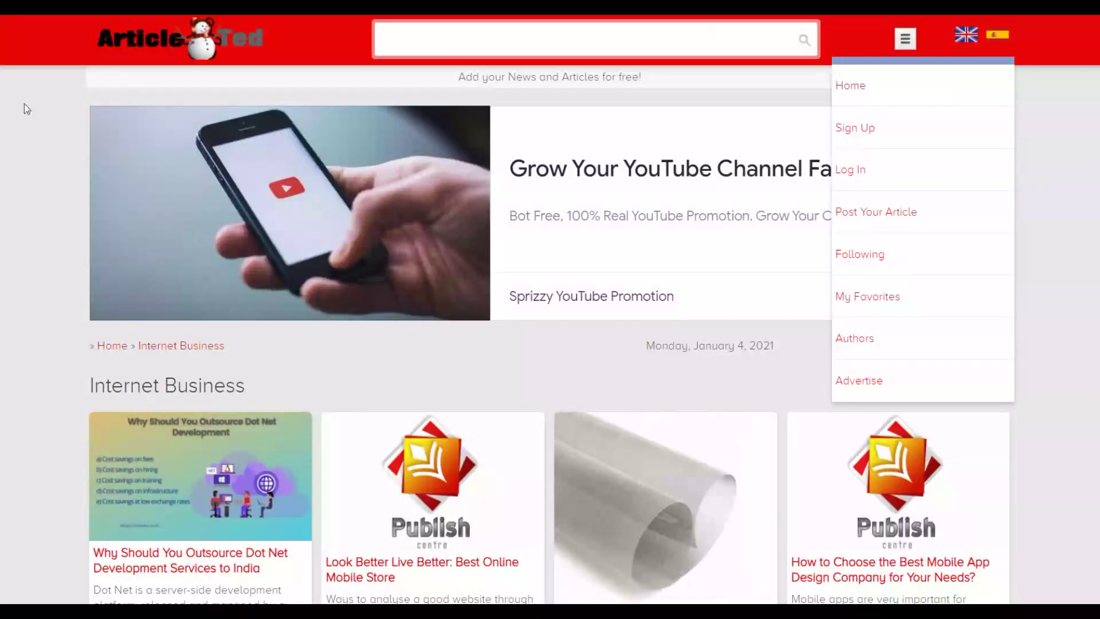
- Search ArticleTed for "clickbank" and enlarge the page zoom to 150%
scroll(299, 251, "down", 10)
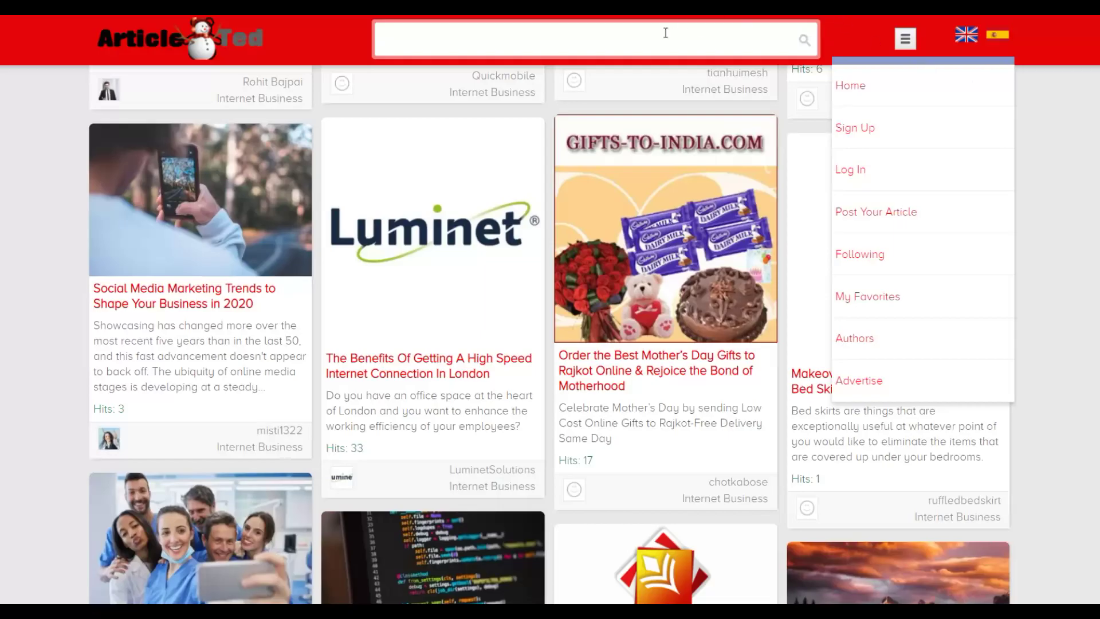
left_click(566, 46)
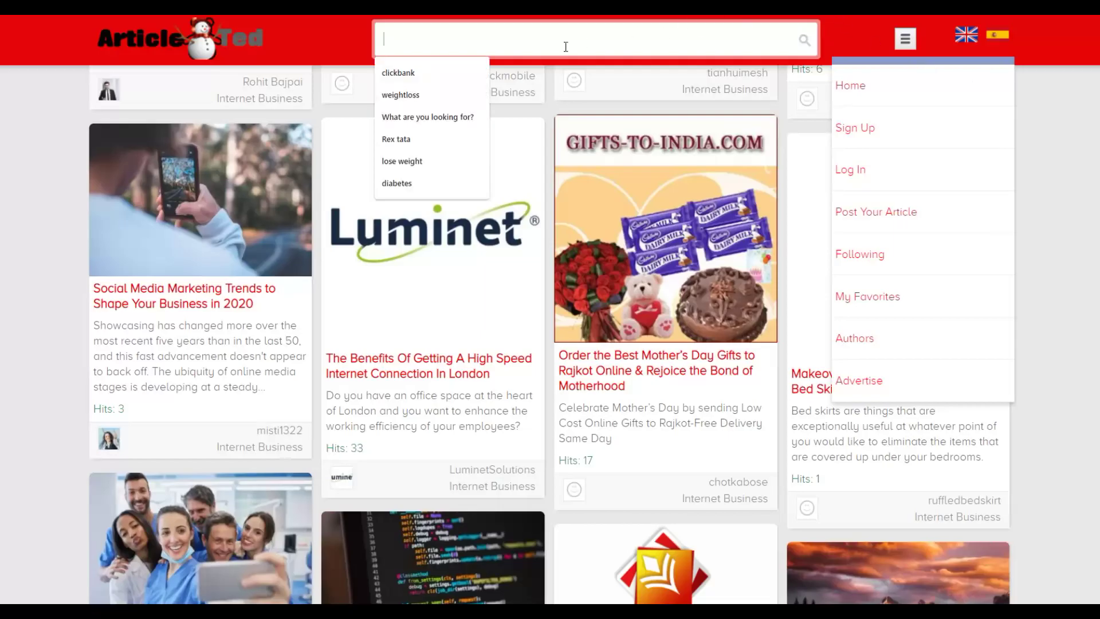
left_click(411, 75)
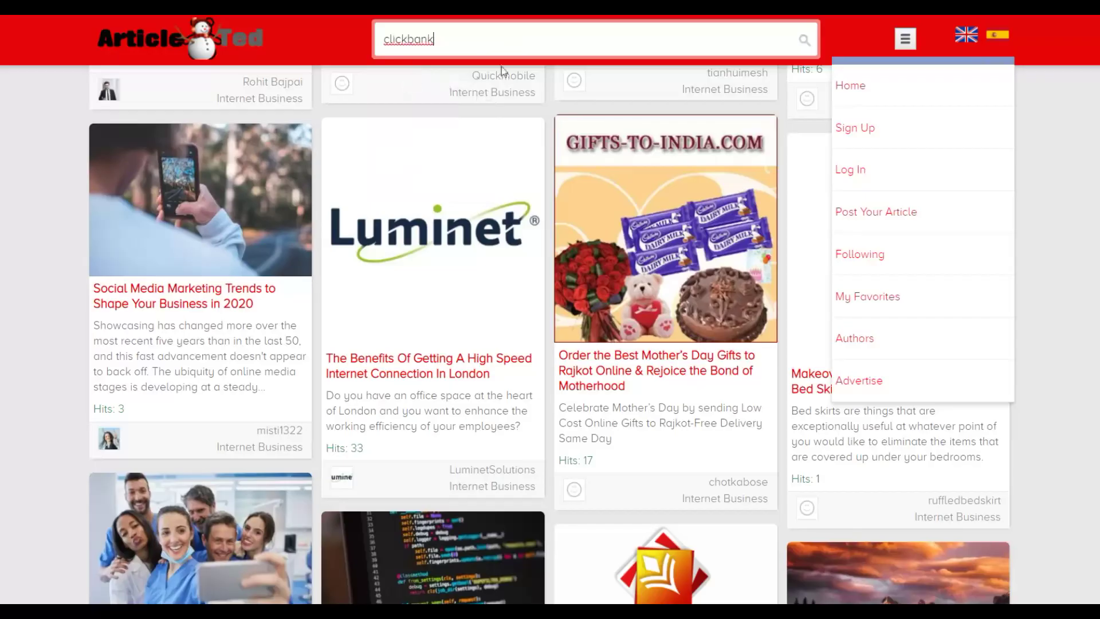
left_click(804, 48)
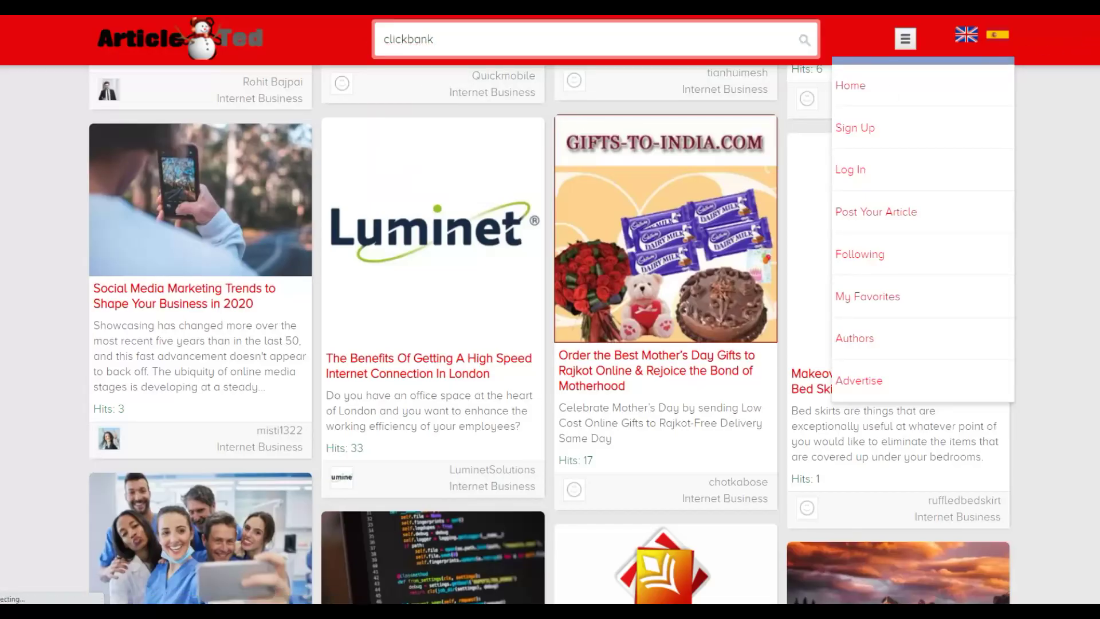
key("alt+f")
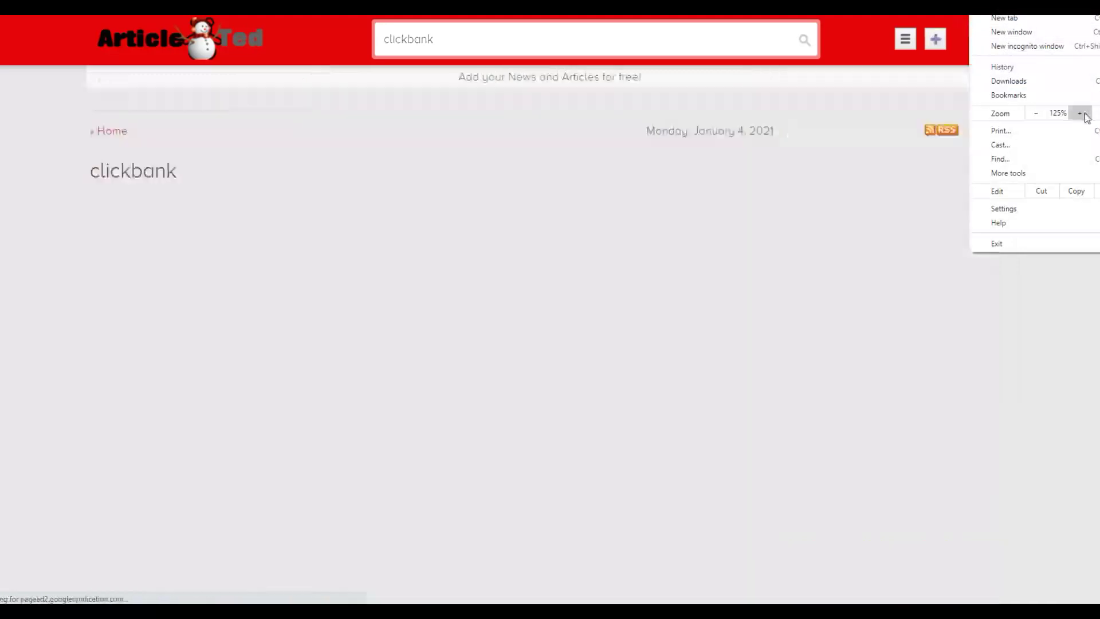
left_click(1080, 114)
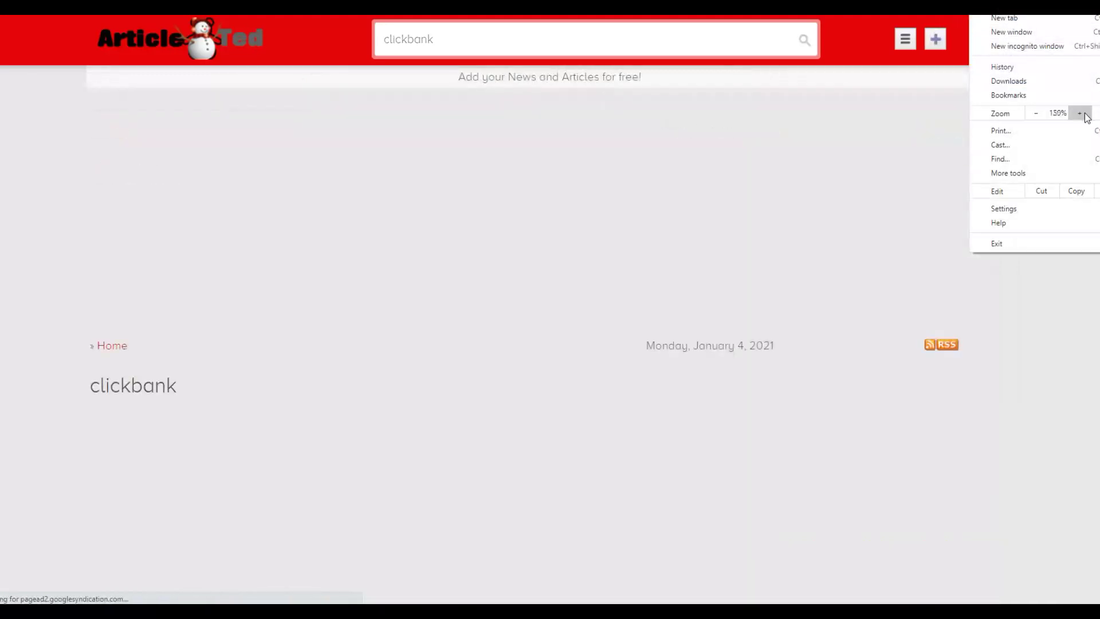
left_click(915, 56)
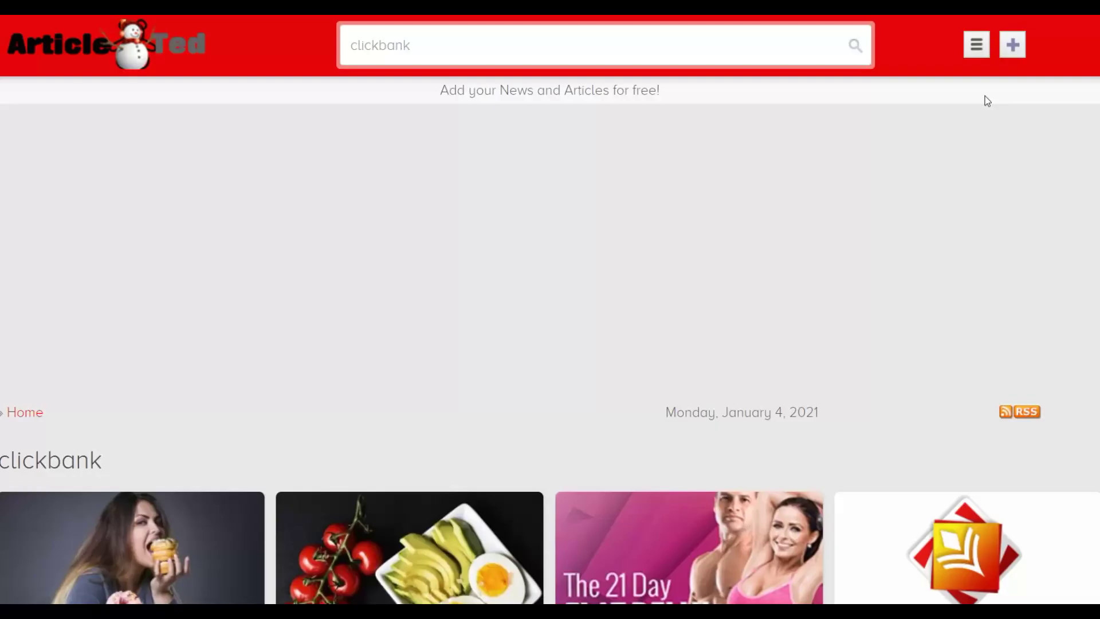
- Look through the clickbank search results for articles promoting affiliate offers, checking their titles, categories and hit counts
scroll(984, 101, "down", 5)
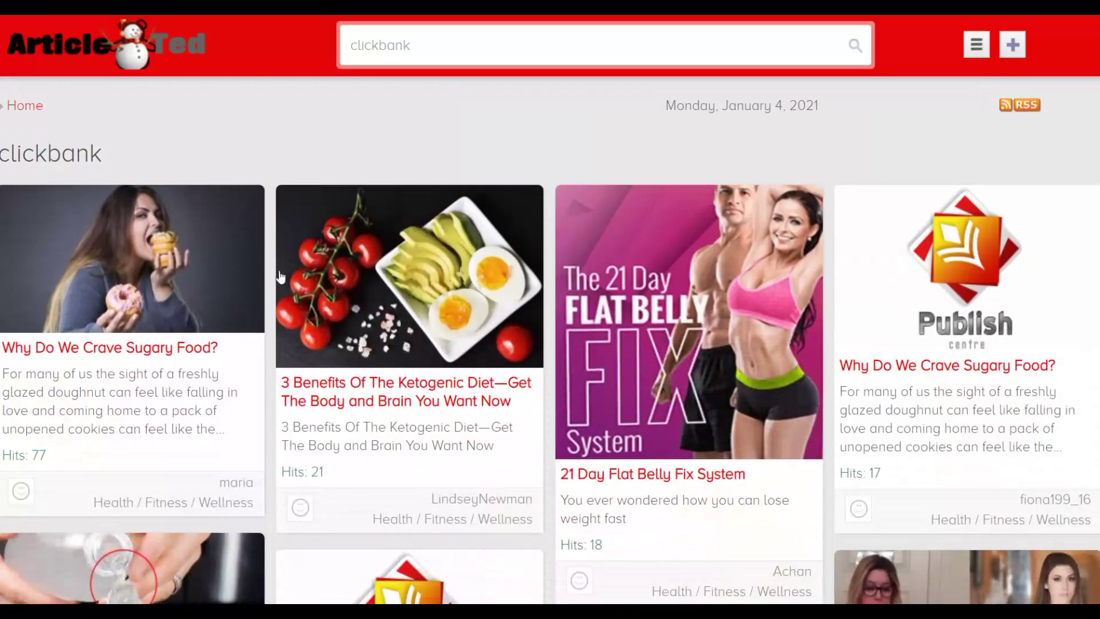
scroll(957, 304, "down", 3)
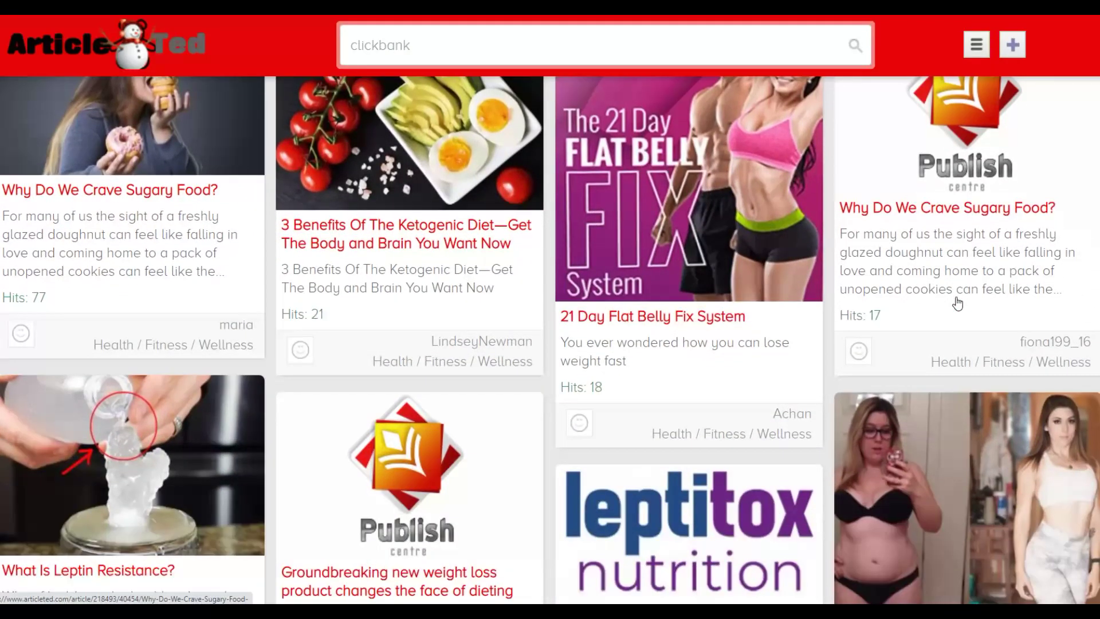
scroll(957, 304, "down", 5)
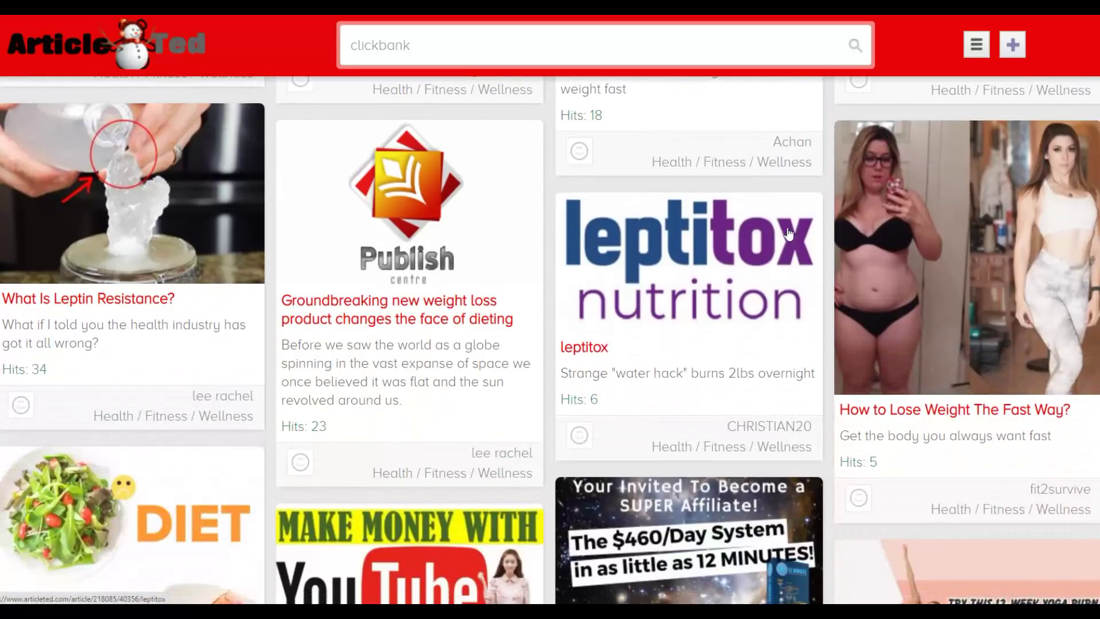
scroll(788, 234, "down", 3)
scroll(713, 226, "down", 4)
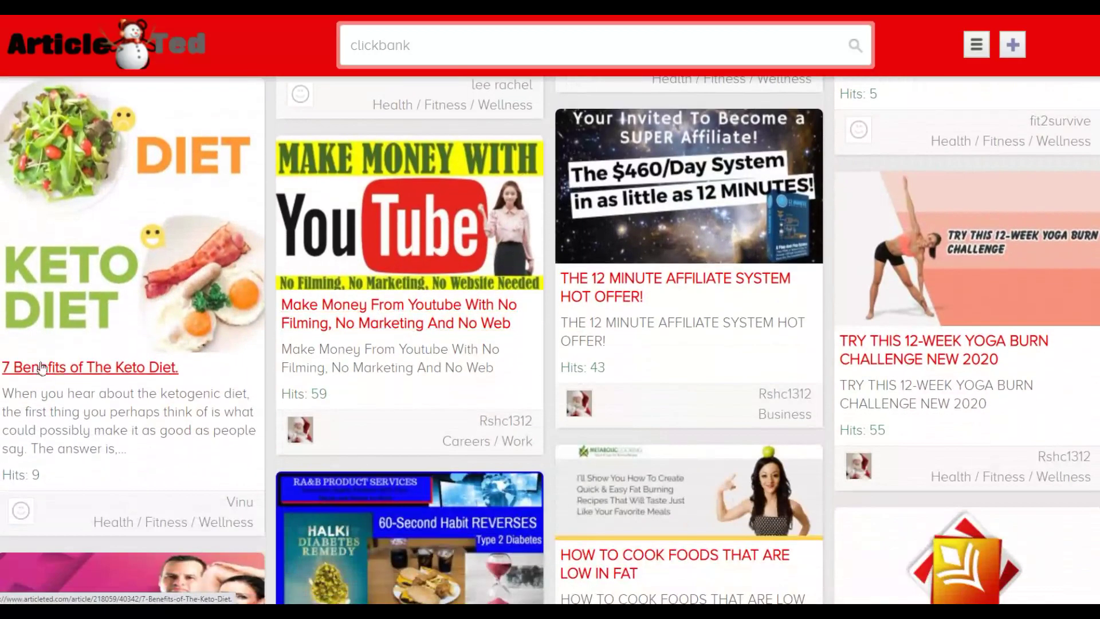
scroll(837, 204, "down", 4)
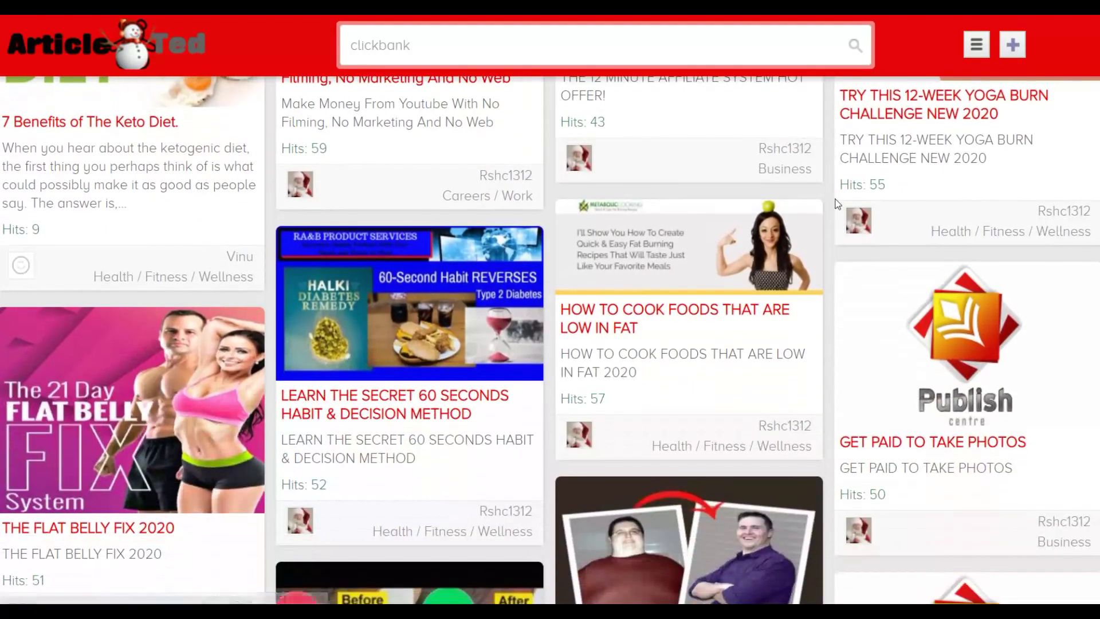
scroll(838, 203, "down", 6)
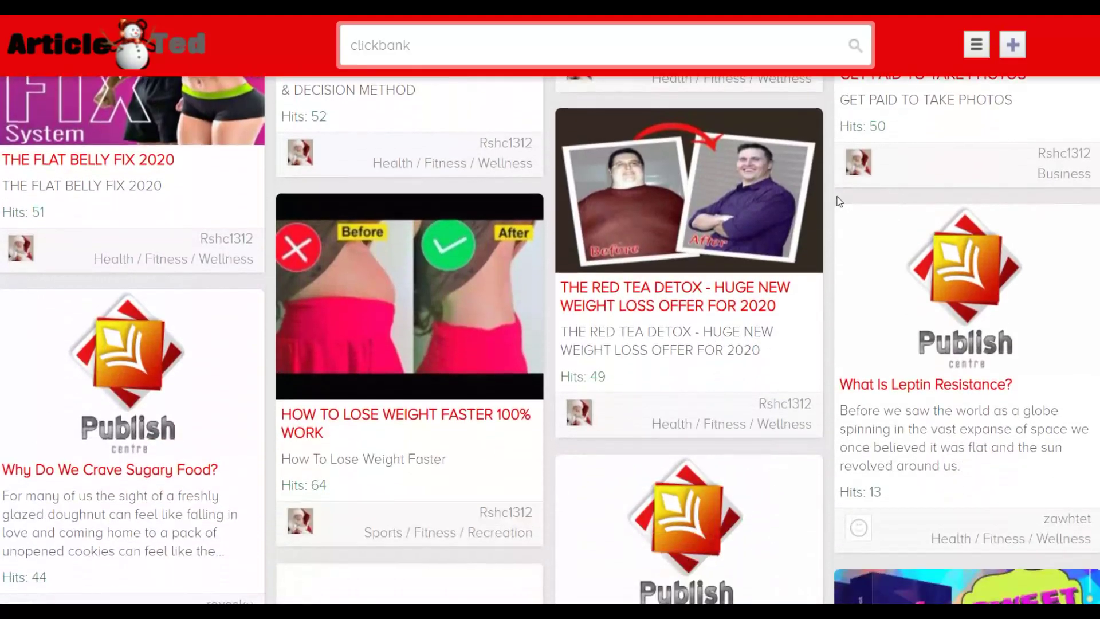
scroll(838, 202, "down", 4)
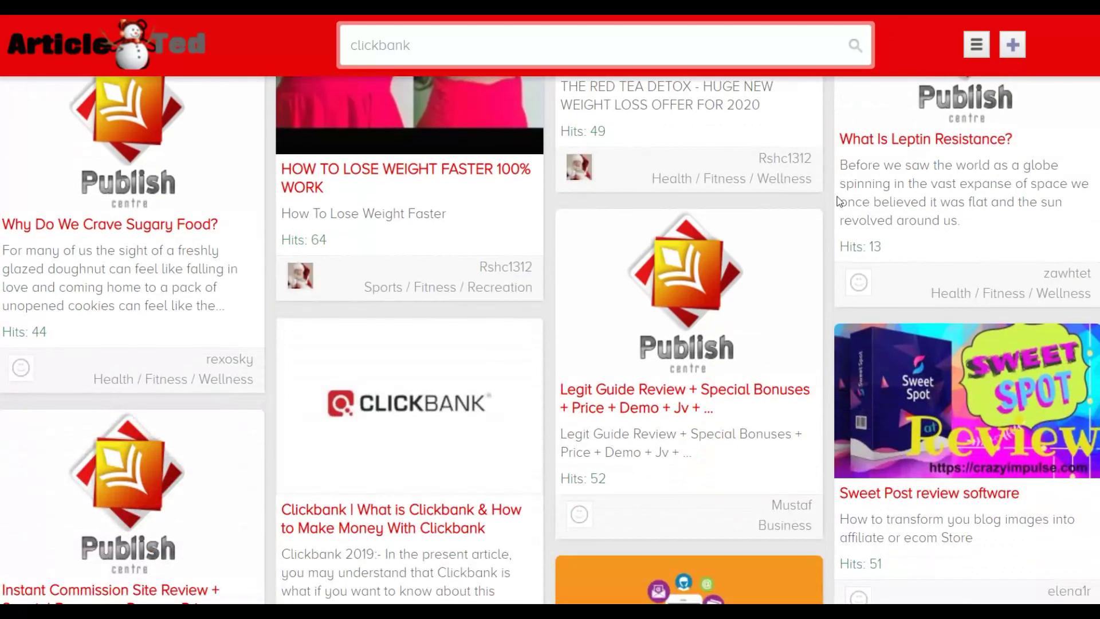
scroll(837, 202, "down", 1)
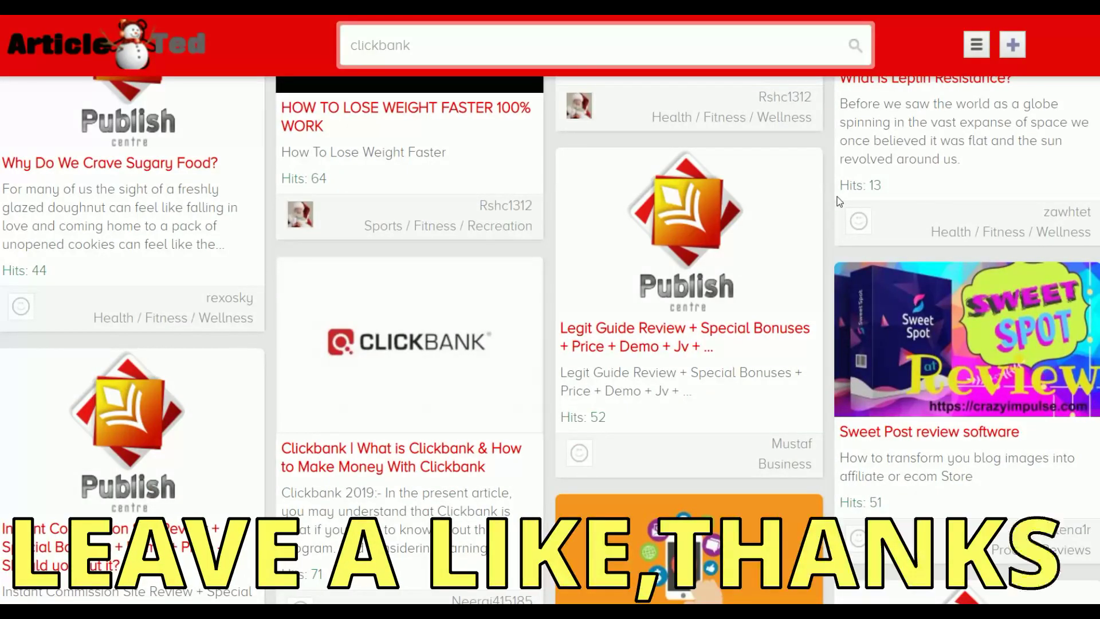
scroll(838, 200, "down", 5)
scroll(838, 201, "down", 1)
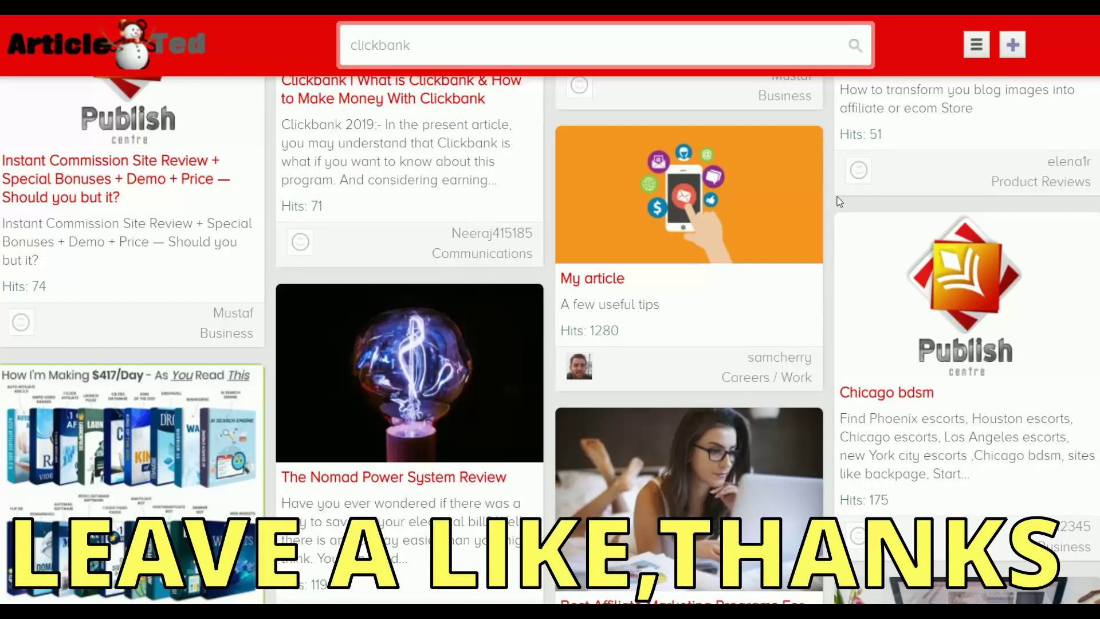
scroll(839, 202, "down", 6)
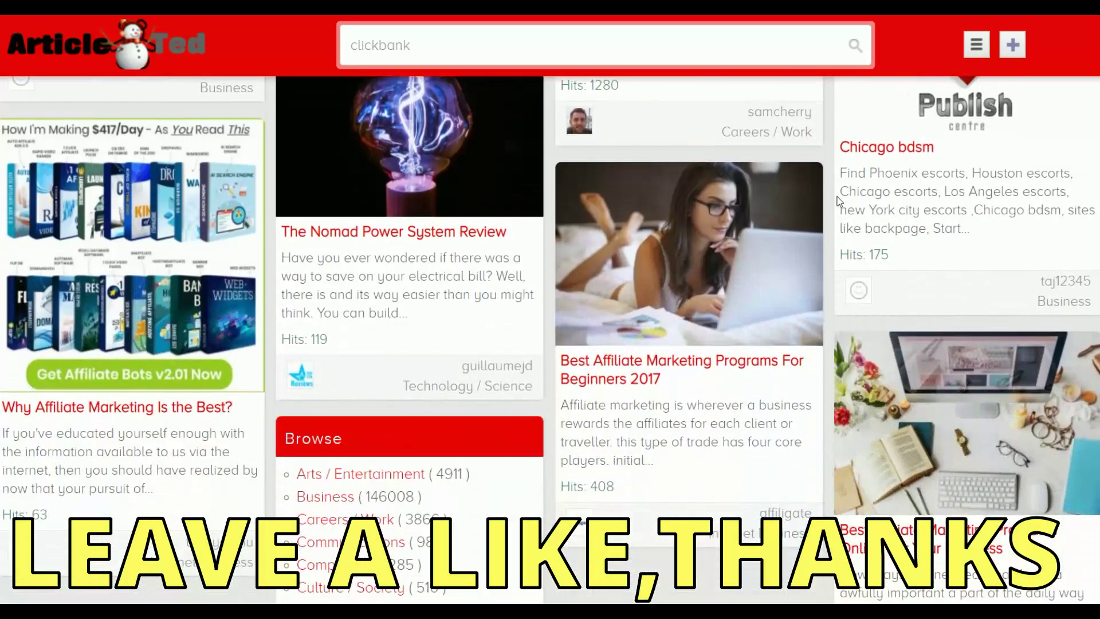
scroll(839, 202, "up", 15)
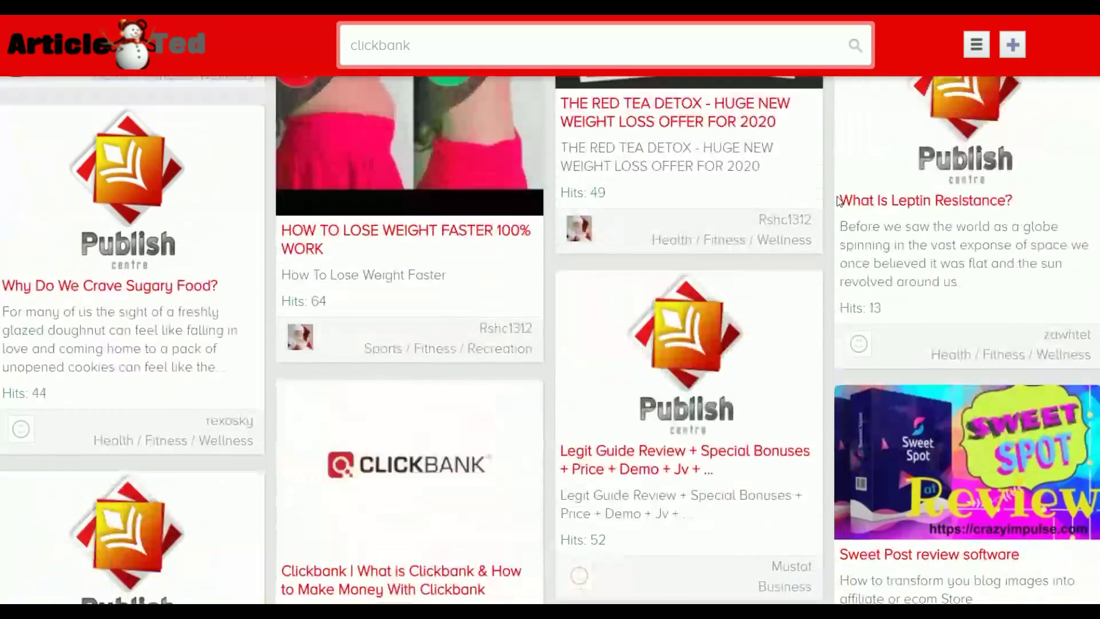
scroll(867, 71, "up", 3)
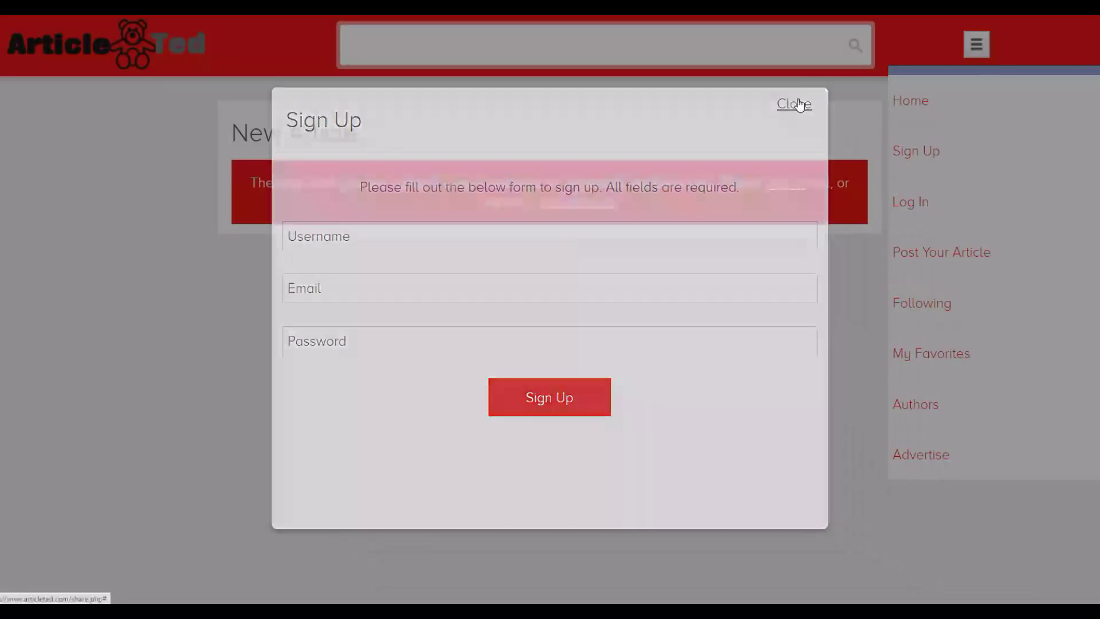
- Close the Sign Up form on the New Article page and choose Sign Up again from the site's options
left_click(797, 104)
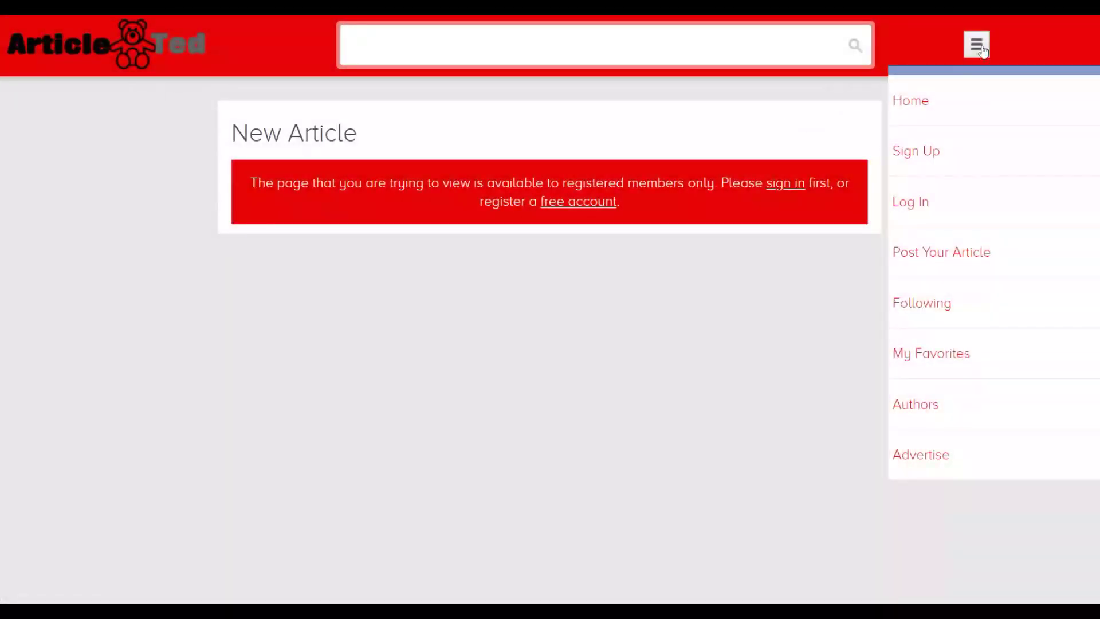
left_click(977, 47)
left_click(977, 47)
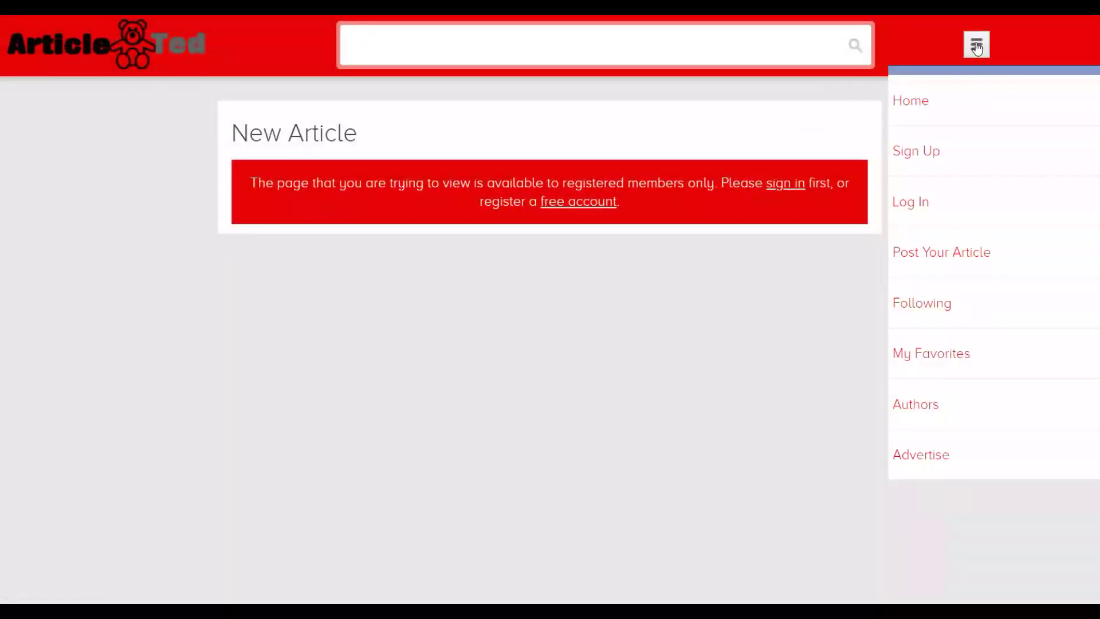
left_click(912, 155)
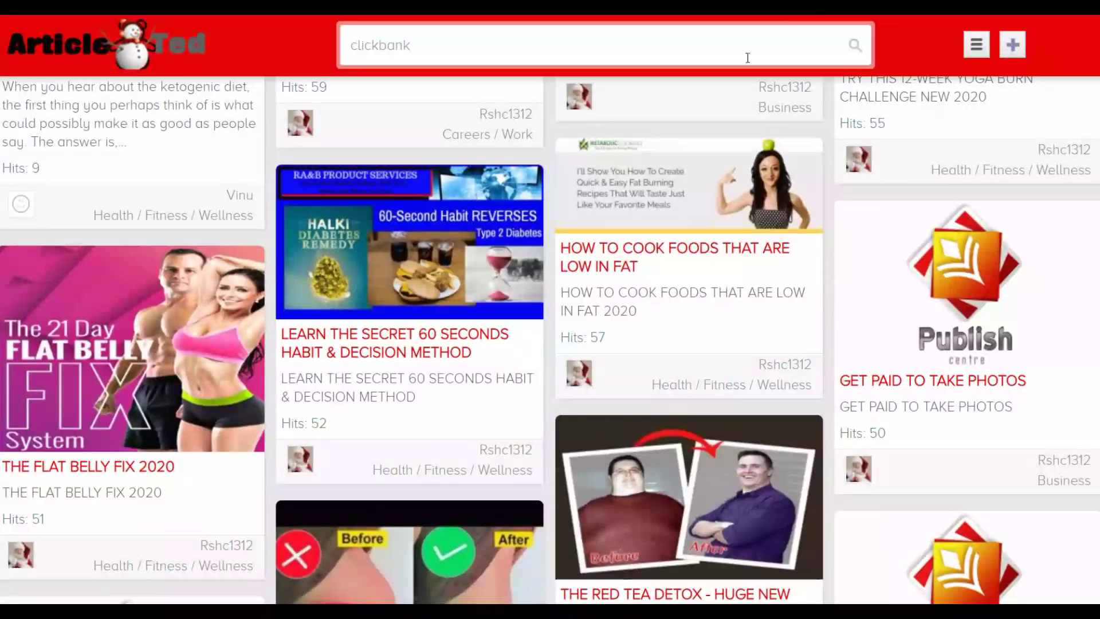
- Look over the New Article submission form and return to the affiliate articles in the clickbank results
scroll(803, 236, "up", 5)
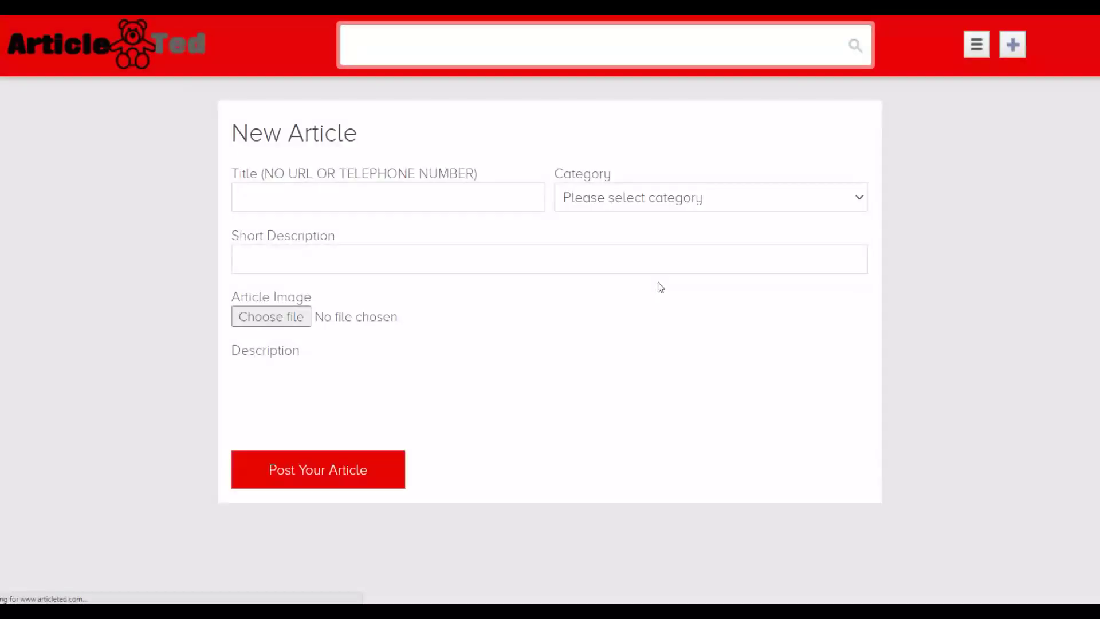
right_click(898, 172)
left_click(910, 178)
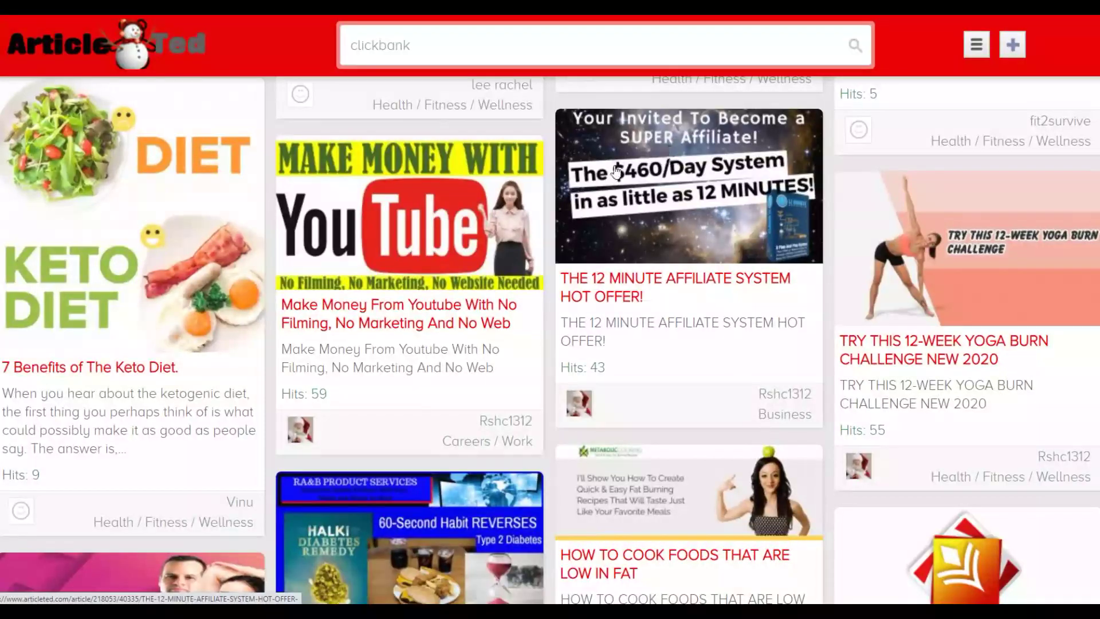
scroll(641, 208, "down", 4)
scroll(630, 215, "up", 2)
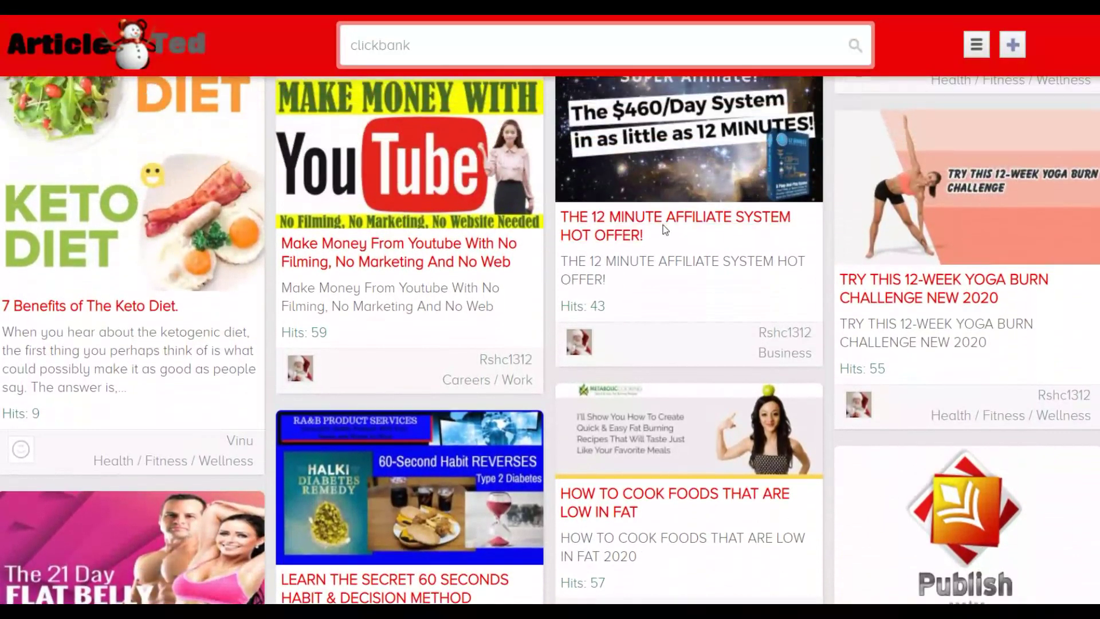
- Open the article "THE 12 MINUTE AFFILIATE SYSTEM HOT OFFER!" from the clickbank results in a new tab
right_click(632, 235)
left_click(650, 245)
scroll(650, 246, "up", 4)
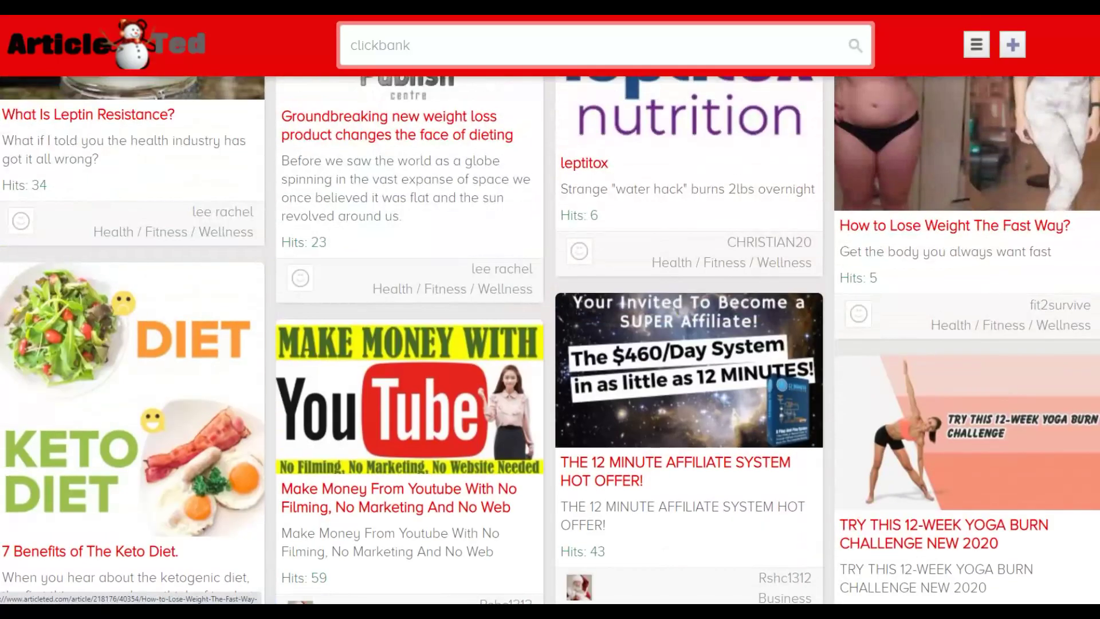
left_click(1007, 55)
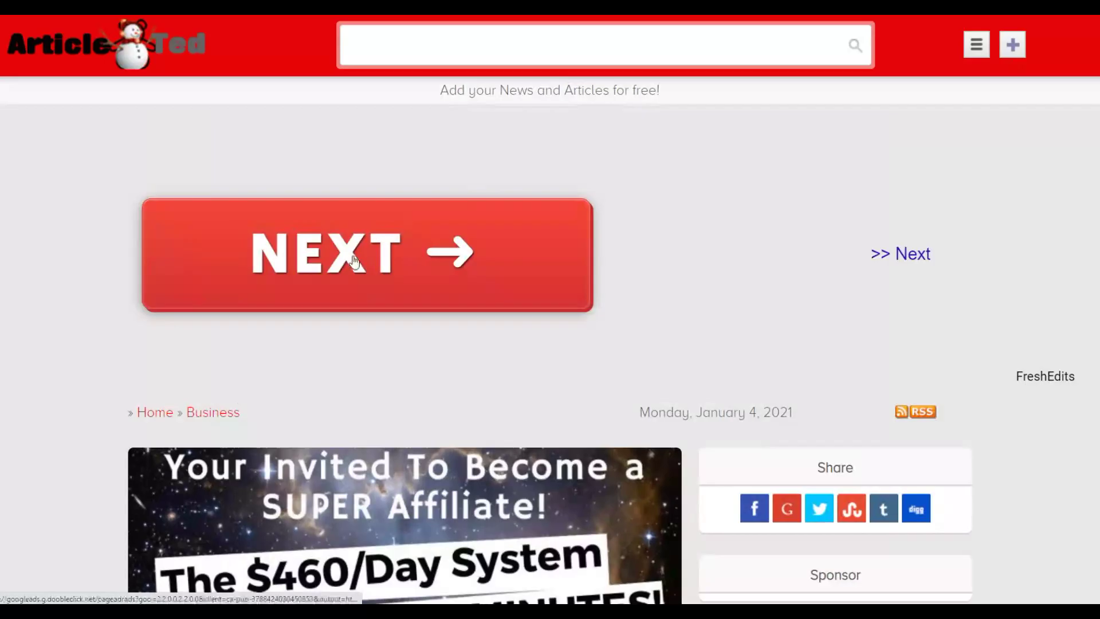
- Read through the 12 Minute Affiliate System article and follow the [CLICK HERE] link ending its text
scroll(355, 262, "down", 5)
scroll(355, 262, "down", 5)
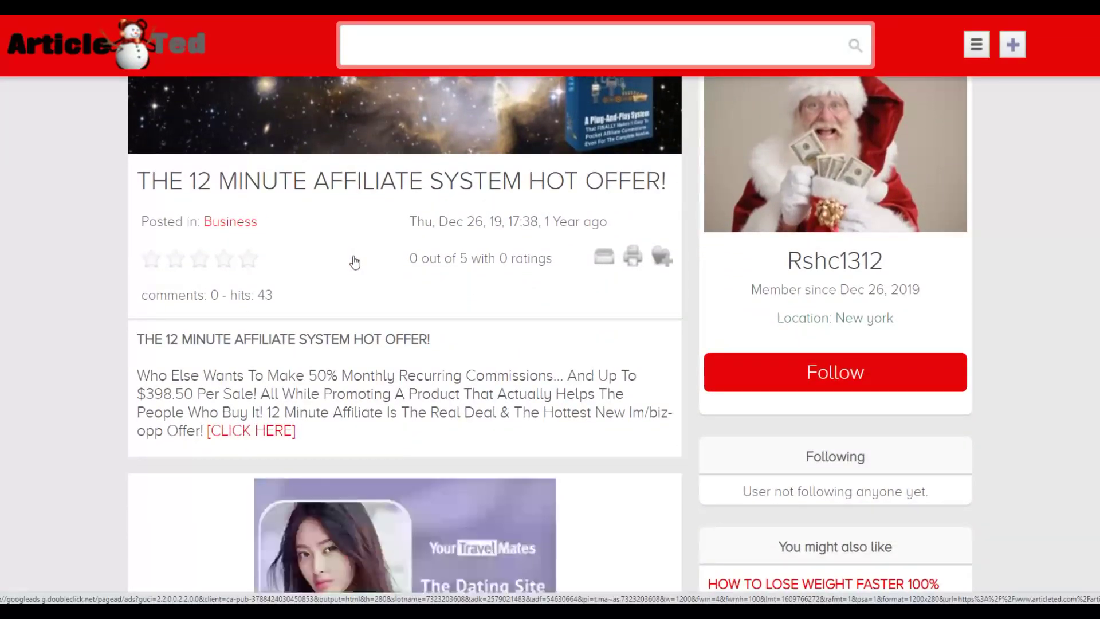
scroll(355, 262, "down", 5)
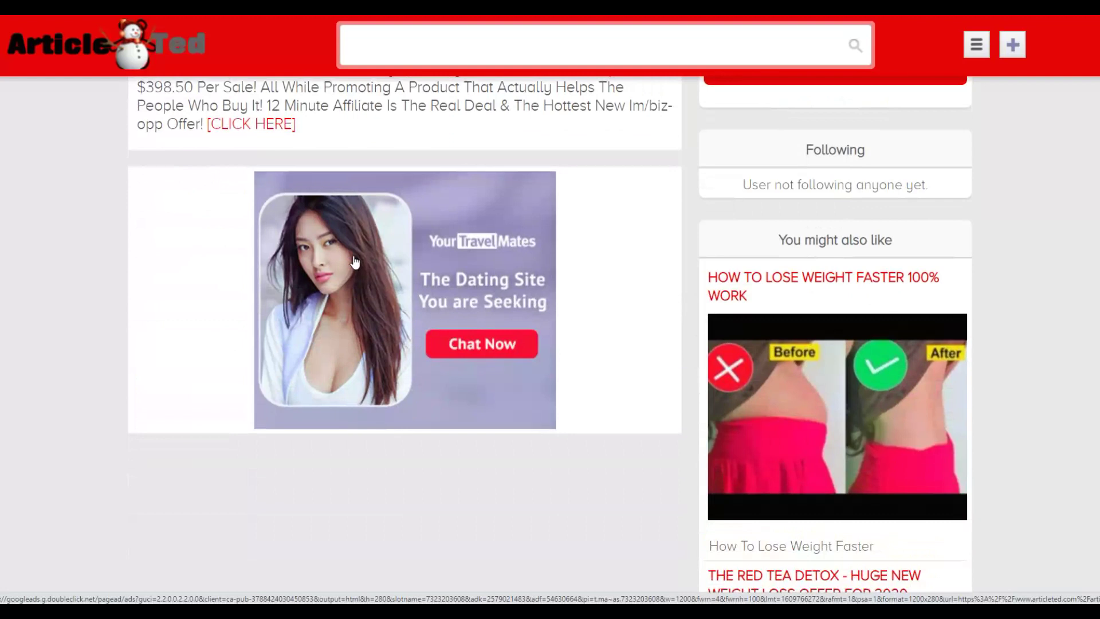
scroll(355, 261, "up", 1)
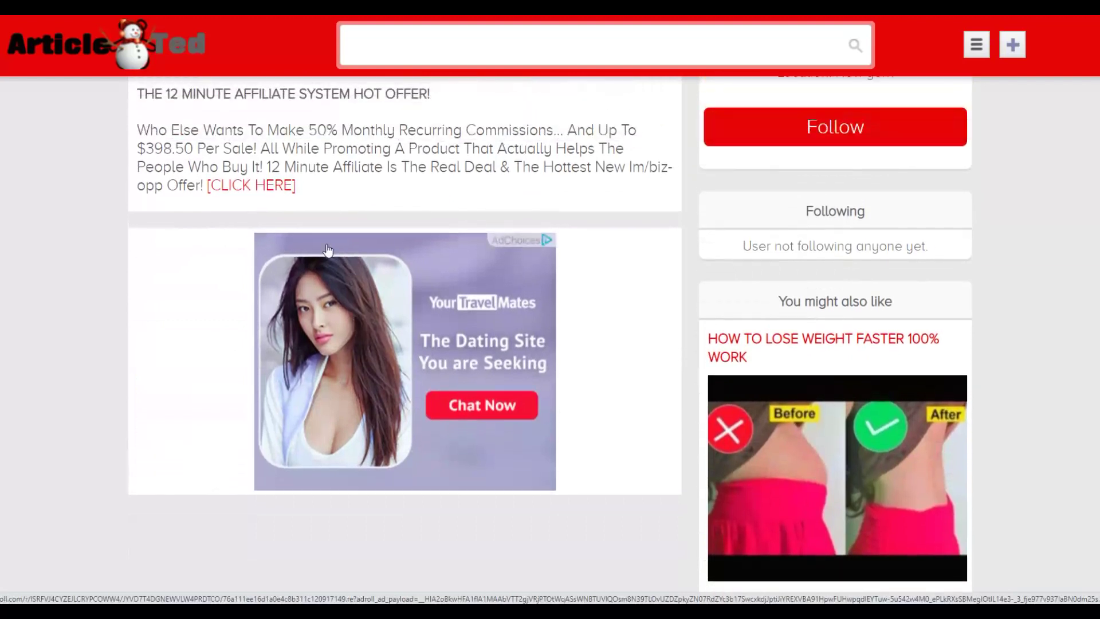
left_click(236, 189)
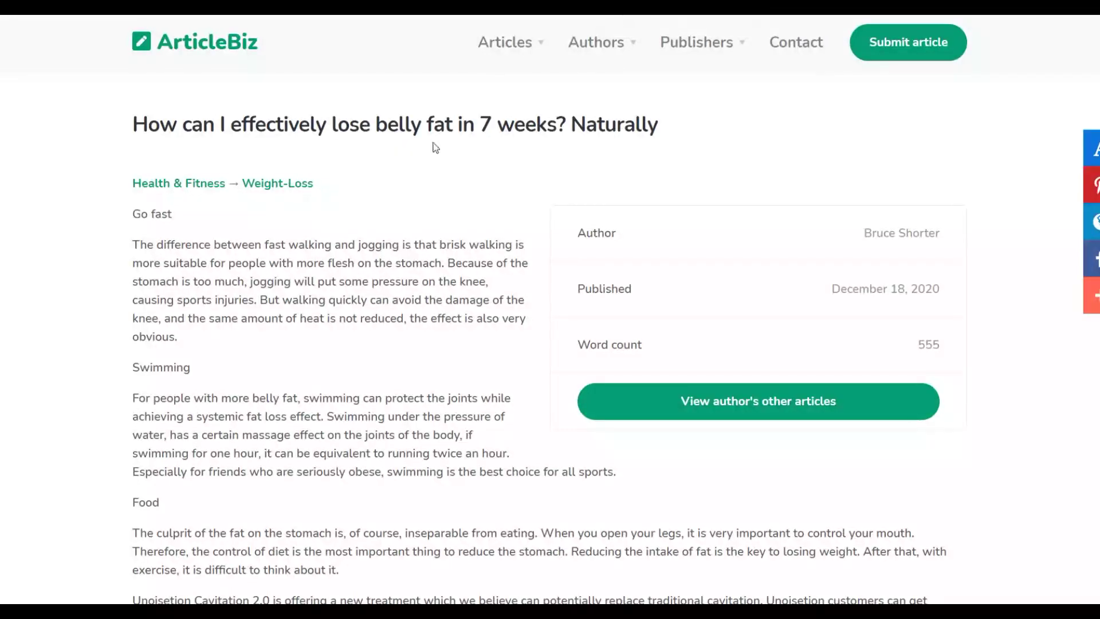
- Copy the ArticleBiz title "How can I effectively lose belly fat in 7 weeks? Naturally" into the ArticleTed New Article title
left_click_drag(660, 131, 96, 136)
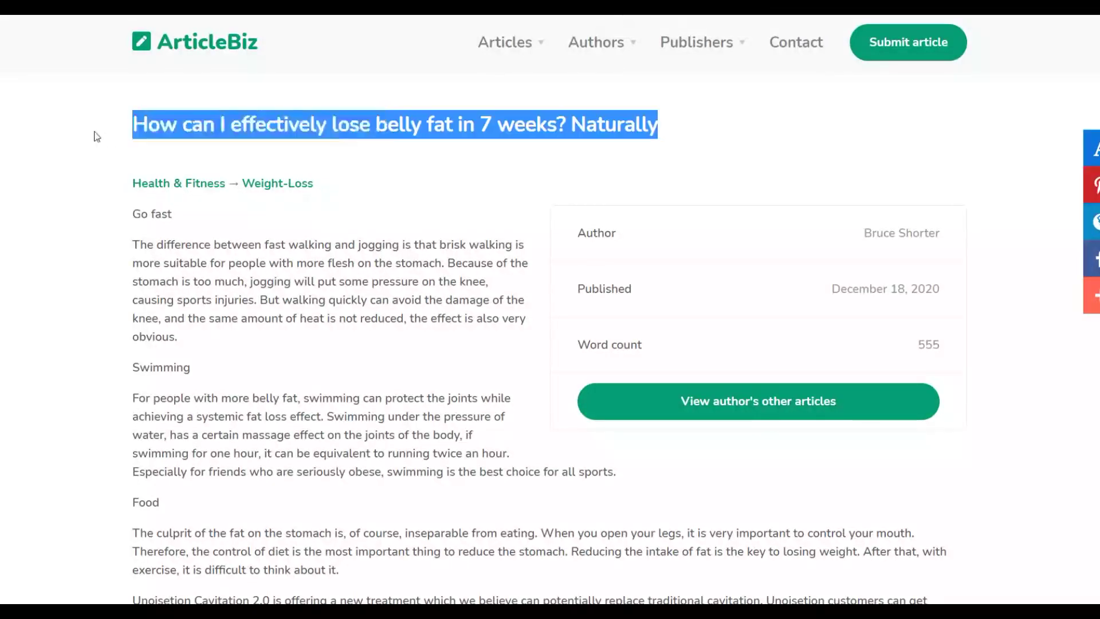
right_click(211, 127)
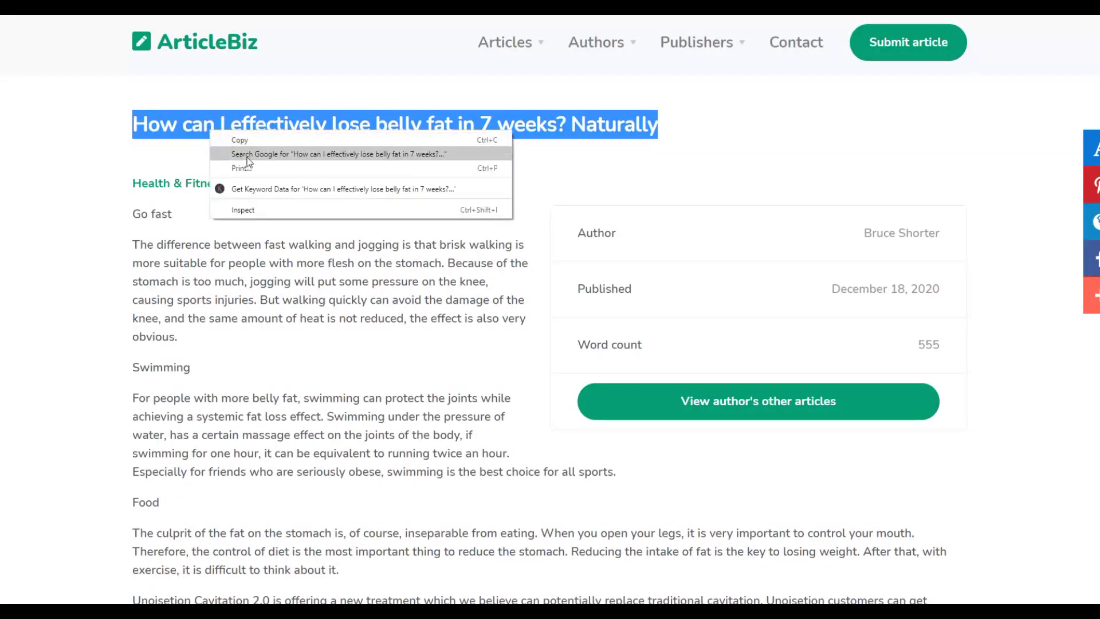
left_click(249, 144)
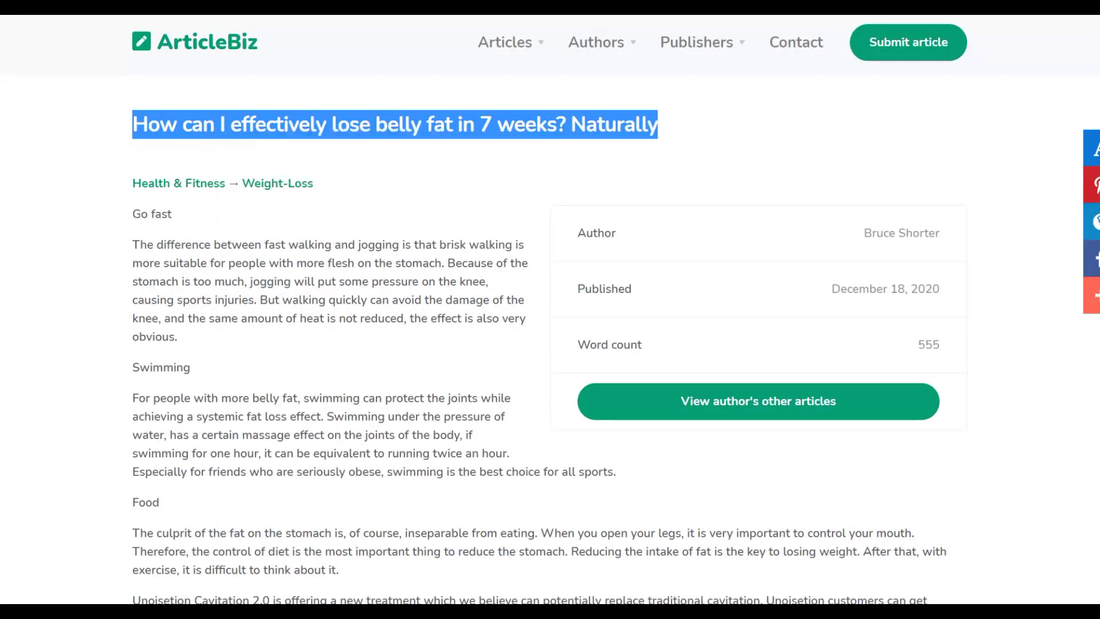
key("ctrl+Tab")
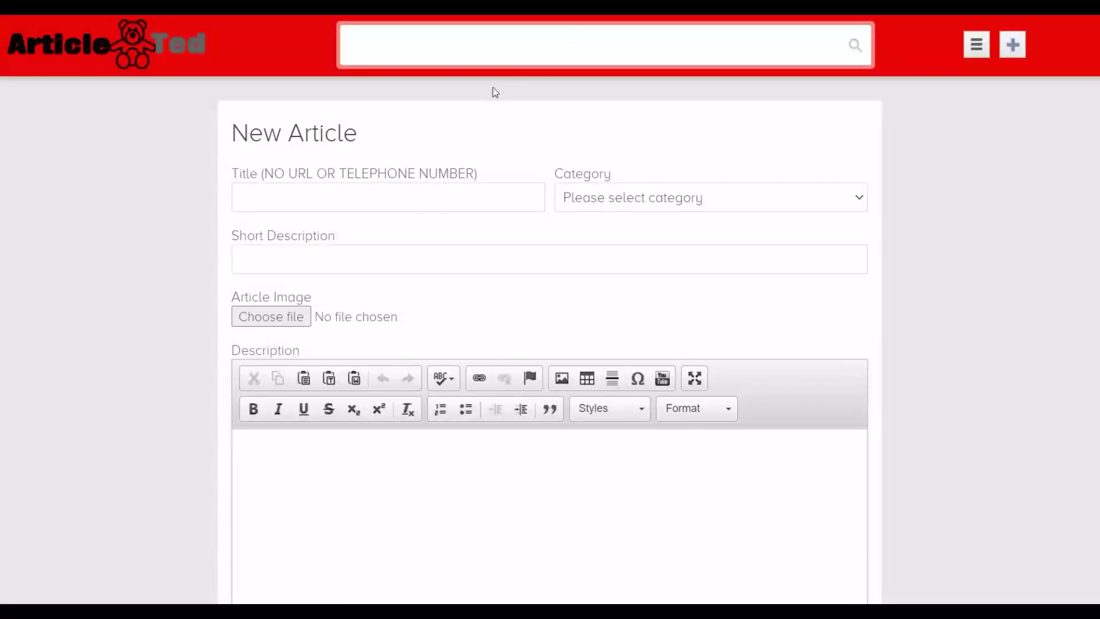
right_click(305, 199)
left_click(348, 295)
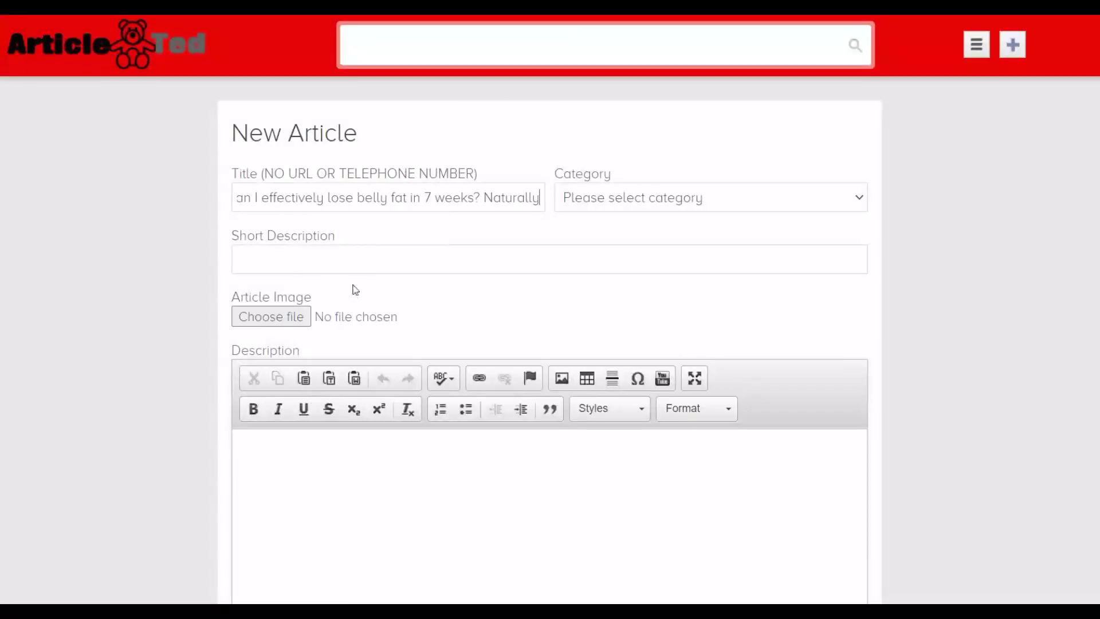
- Copy the "Go fast" heading and its paragraph from the ArticleBiz article into the ArticleTed Short Description
key("ctrl+Tab")
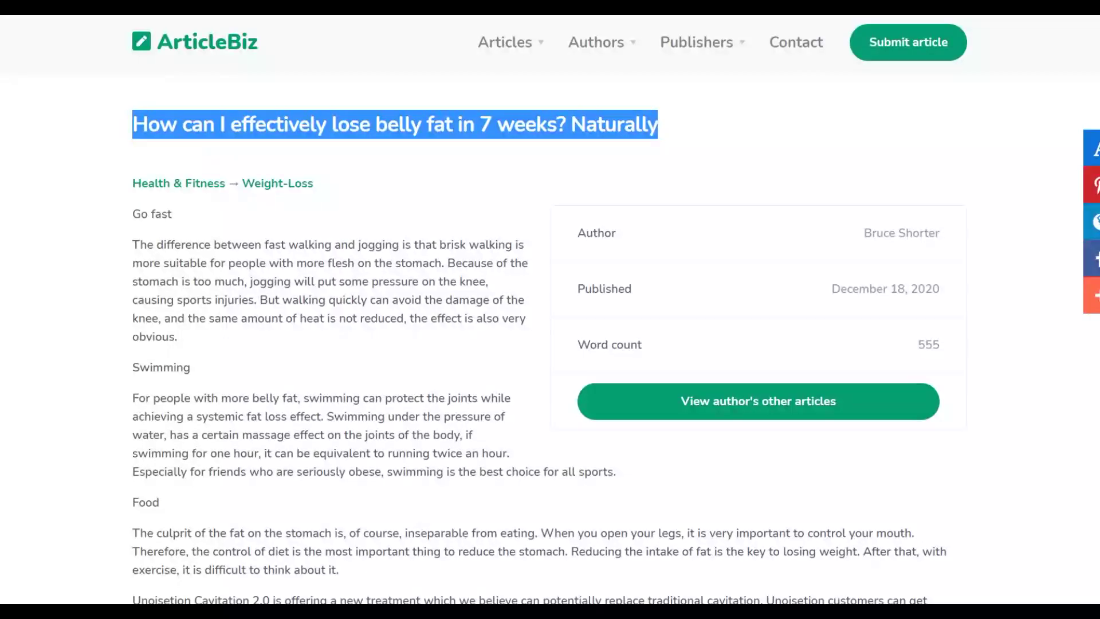
scroll(399, 157, "down", 1)
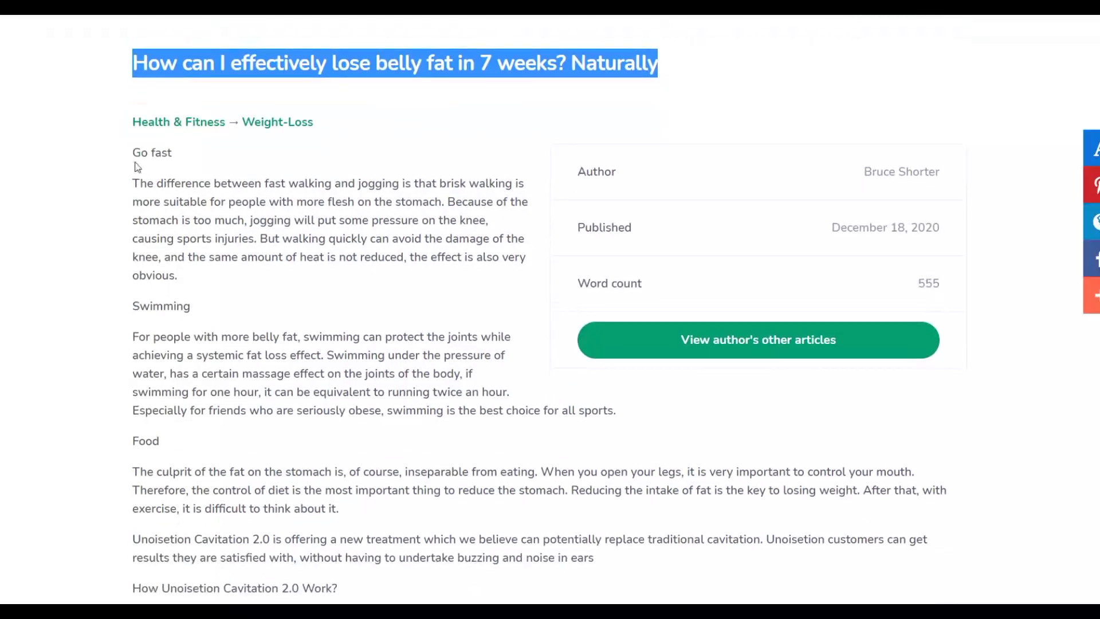
left_click_drag(134, 156, 223, 275)
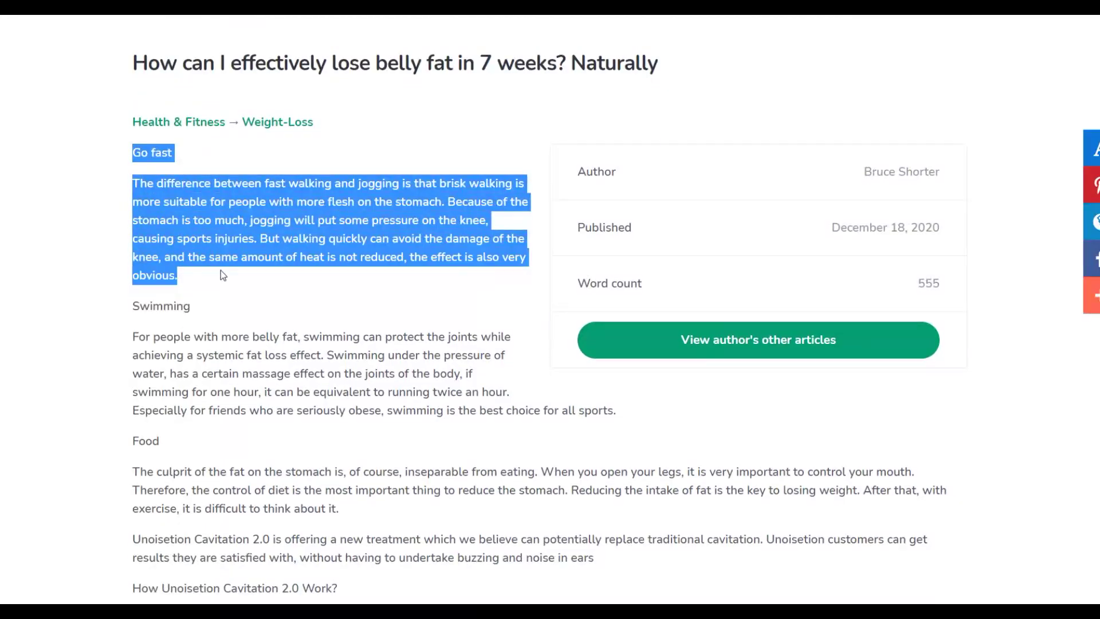
right_click(211, 221)
left_click(245, 225)
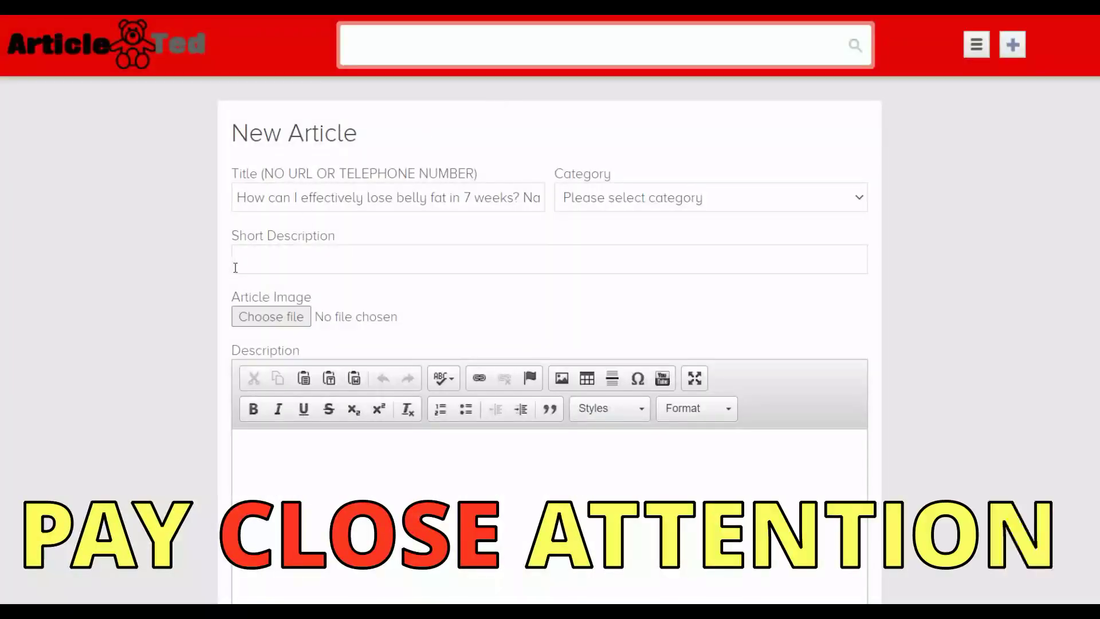
right_click(255, 265)
left_click(284, 355)
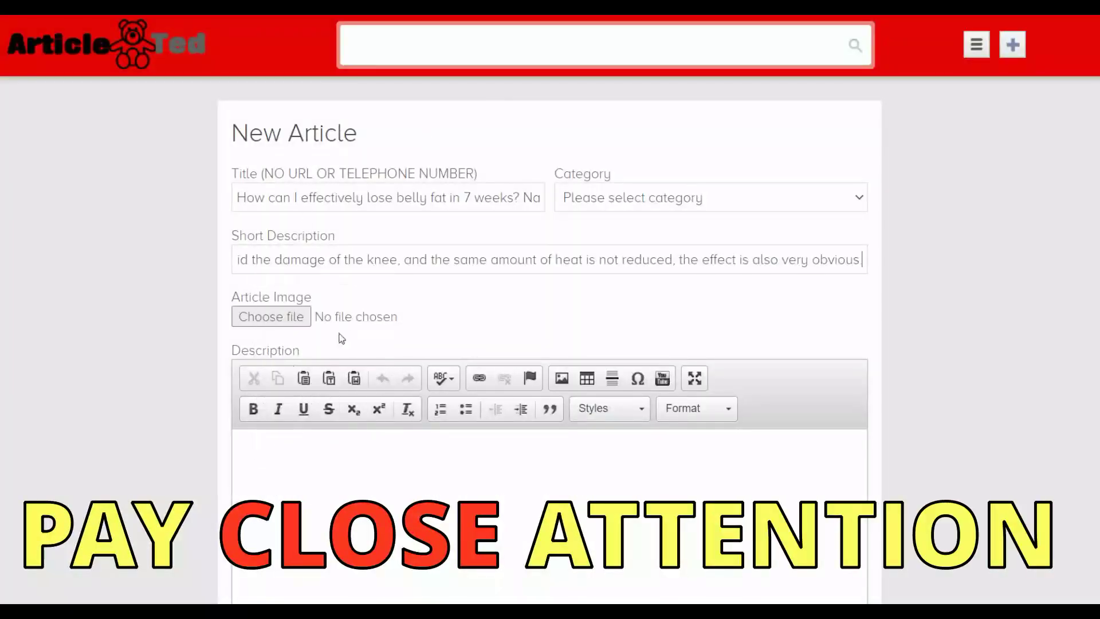
- Copy the ArticleBiz article's body text, down to the paragraph ending "bodybuilding and losing weight", into the ArticleTed Description
scroll(480, 284, "down", 2)
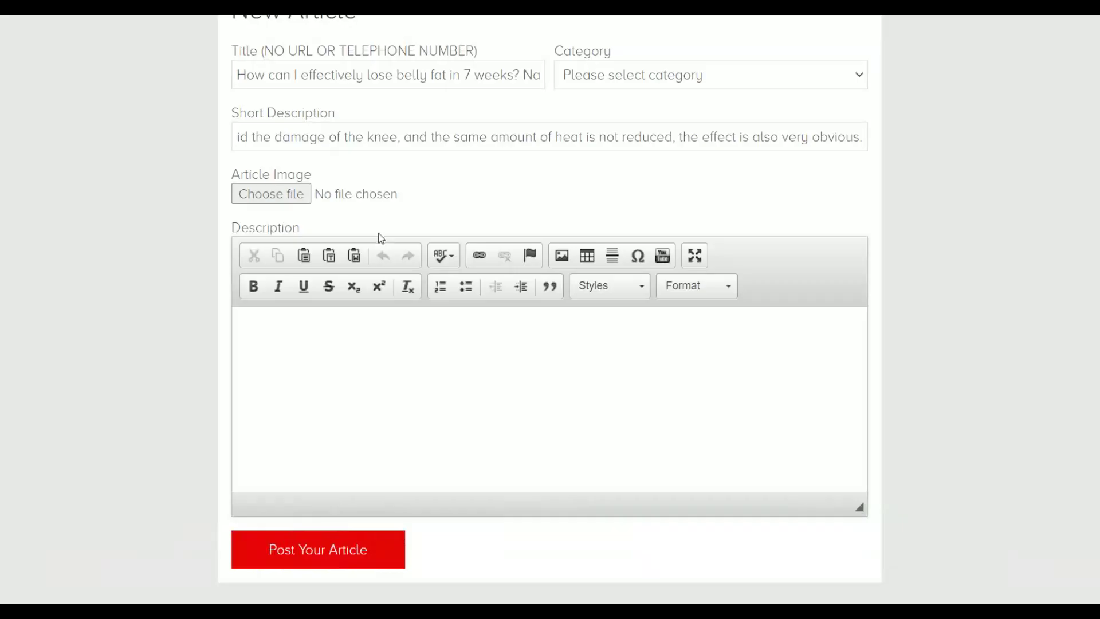
scroll(381, 206, "down", 1)
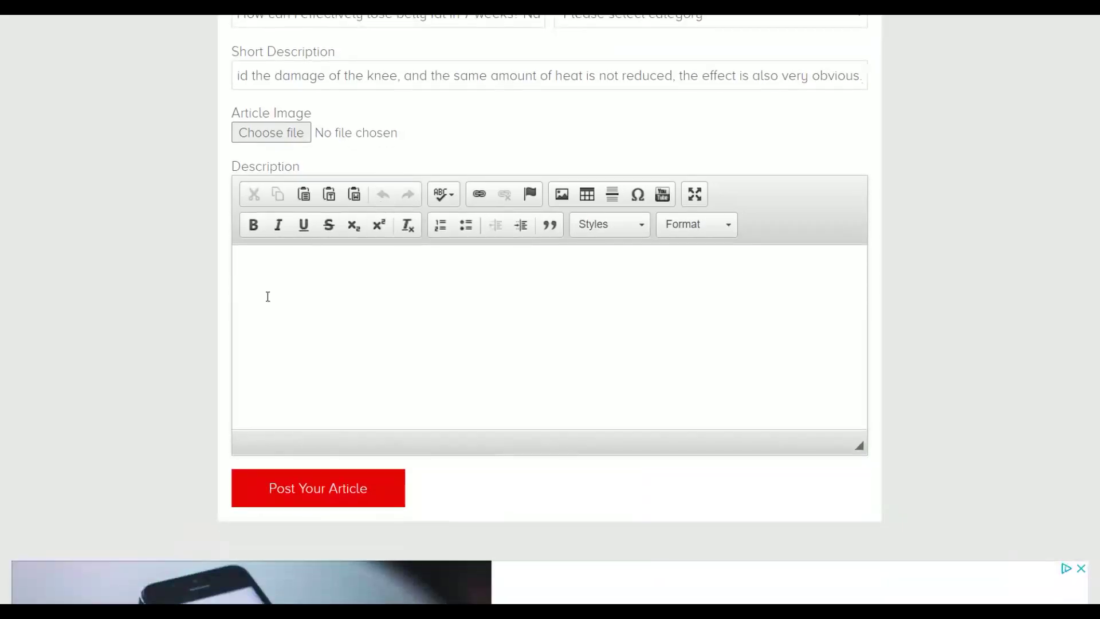
left_click(278, 278)
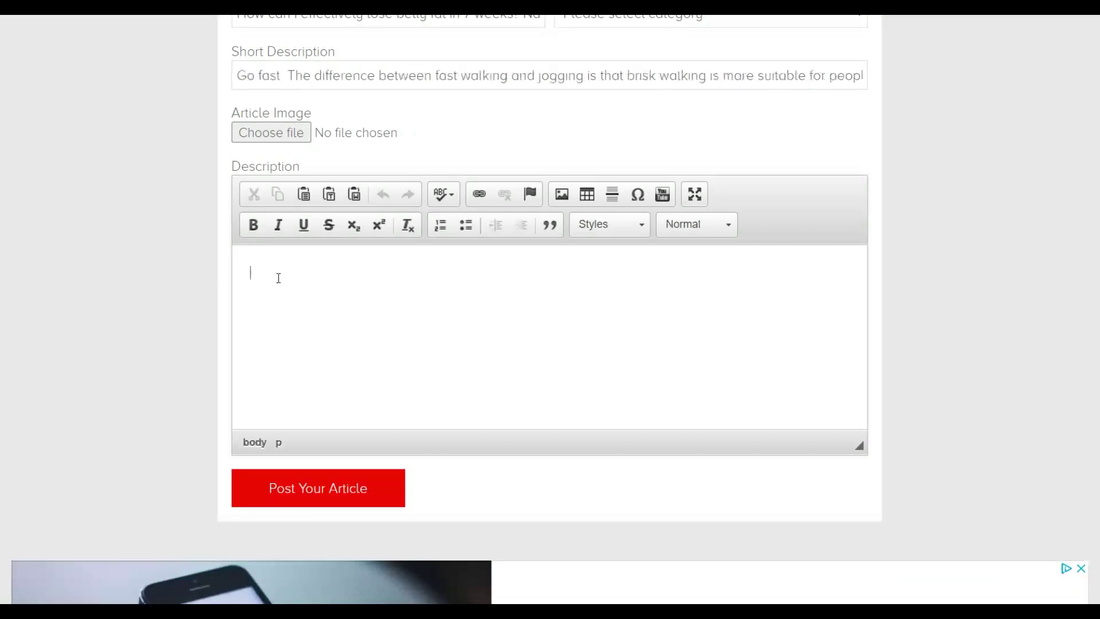
key("alt+Tab")
left_click(74, 246)
left_click_drag(128, 152, 625, 356)
scroll(298, 570, "down", 8)
right_click(578, 298)
left_click(596, 309)
key("alt+Tab")
right_click(279, 286)
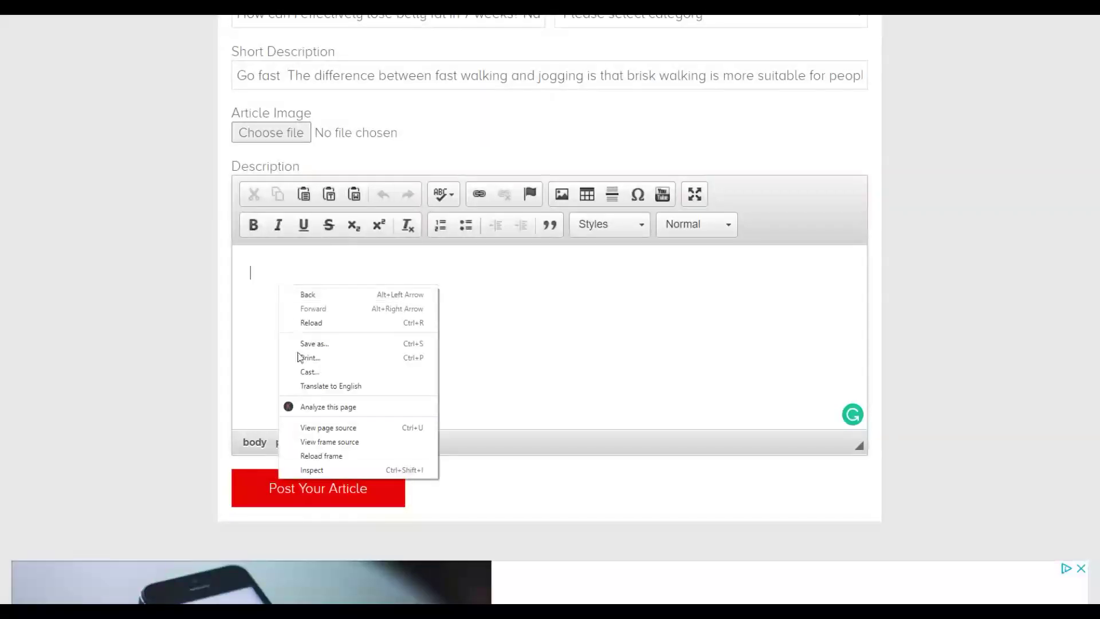
left_click(266, 292)
key("ctrl+v")
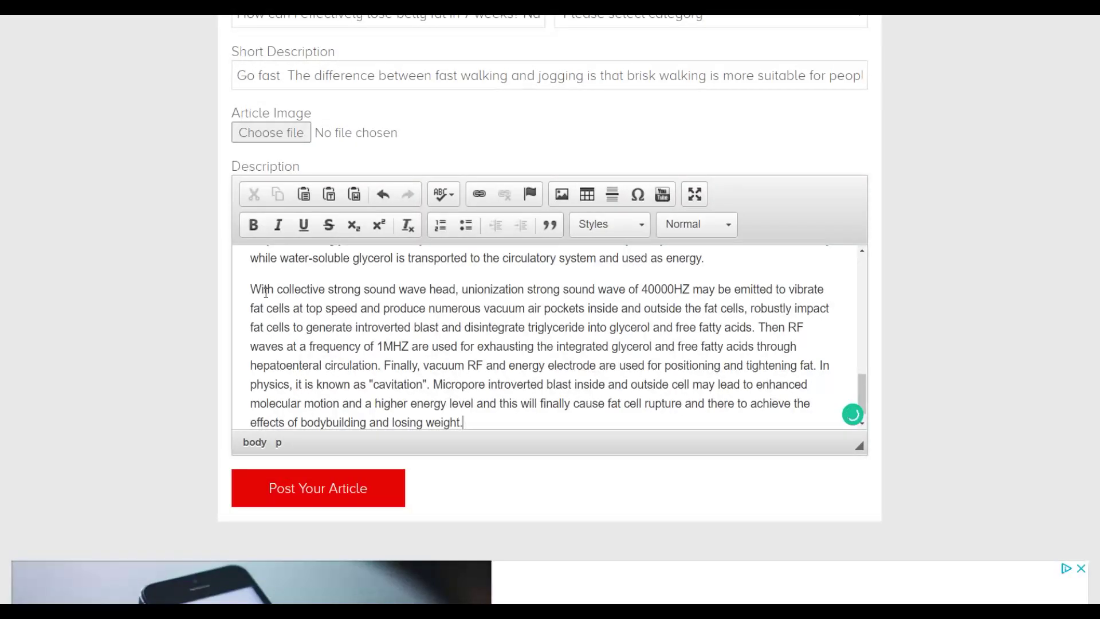
- Copy the ArticleBiz text from "Firming the arms" through the article source line and append it below the Description's last paragraph
key("ctrl+Tab")
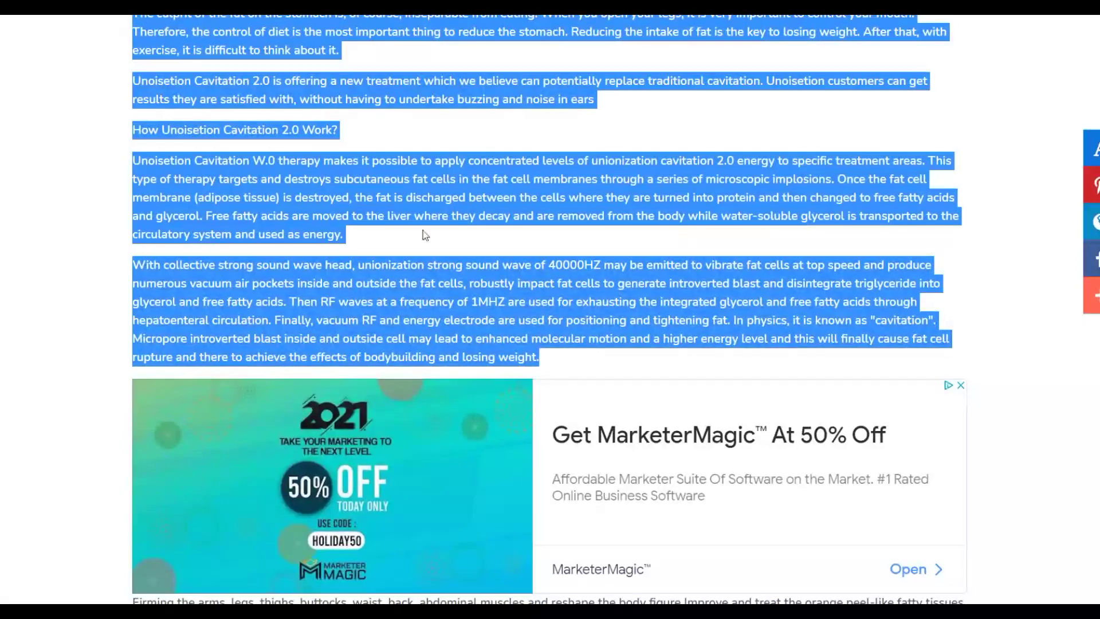
scroll(312, 210, "down", 5)
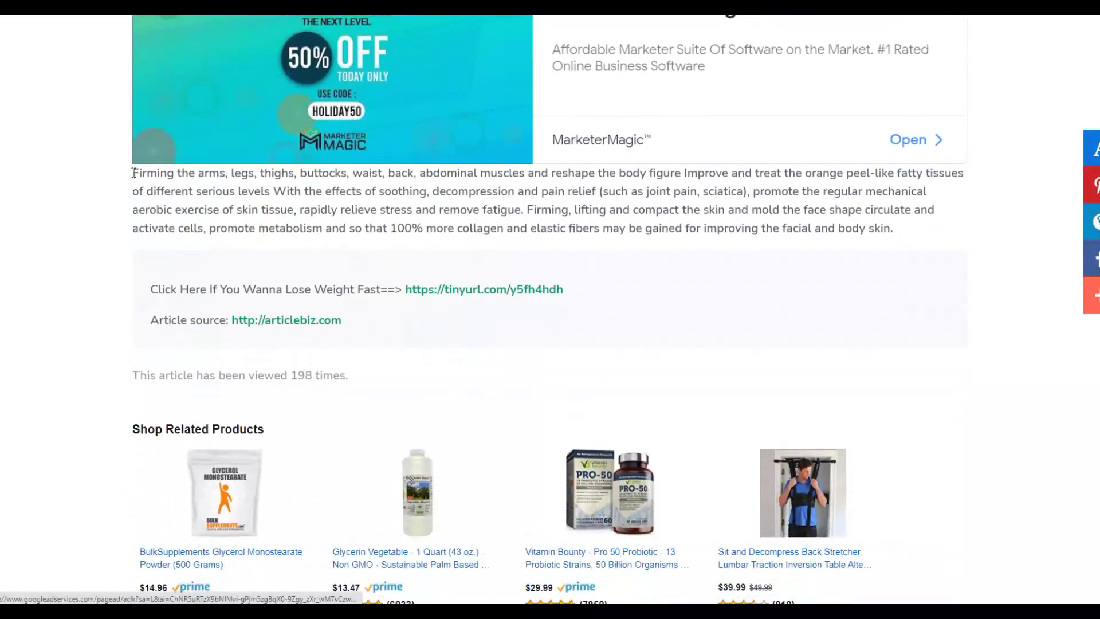
left_click_drag(133, 172, 413, 277)
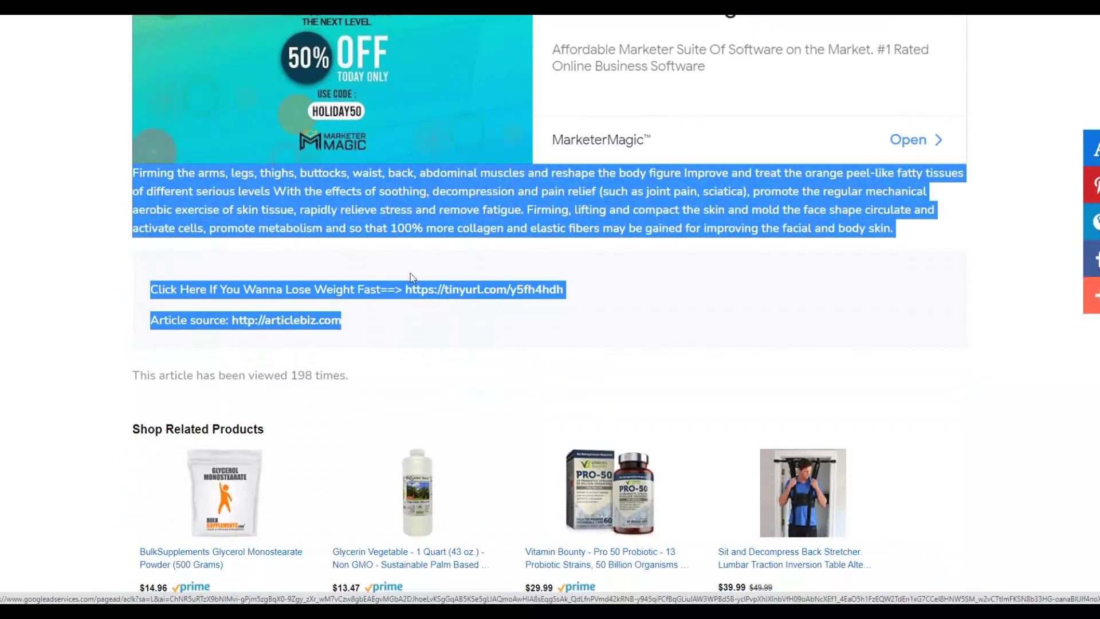
right_click(438, 205)
left_click(461, 214)
left_click(338, 308)
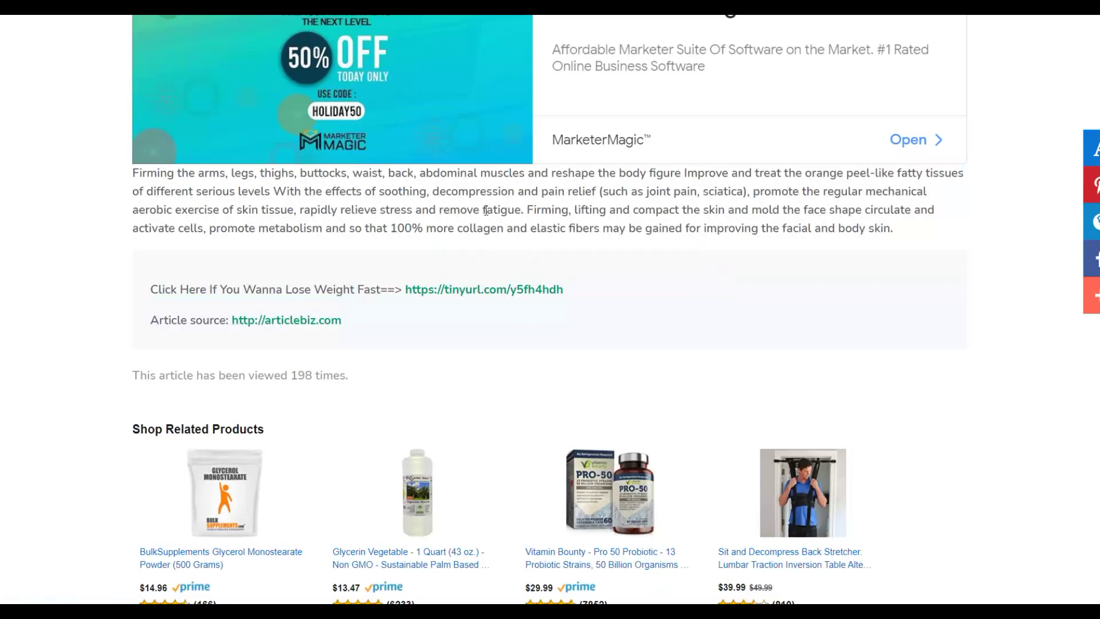
key("ctrl+Tab")
scroll(467, 335, "down", 1)
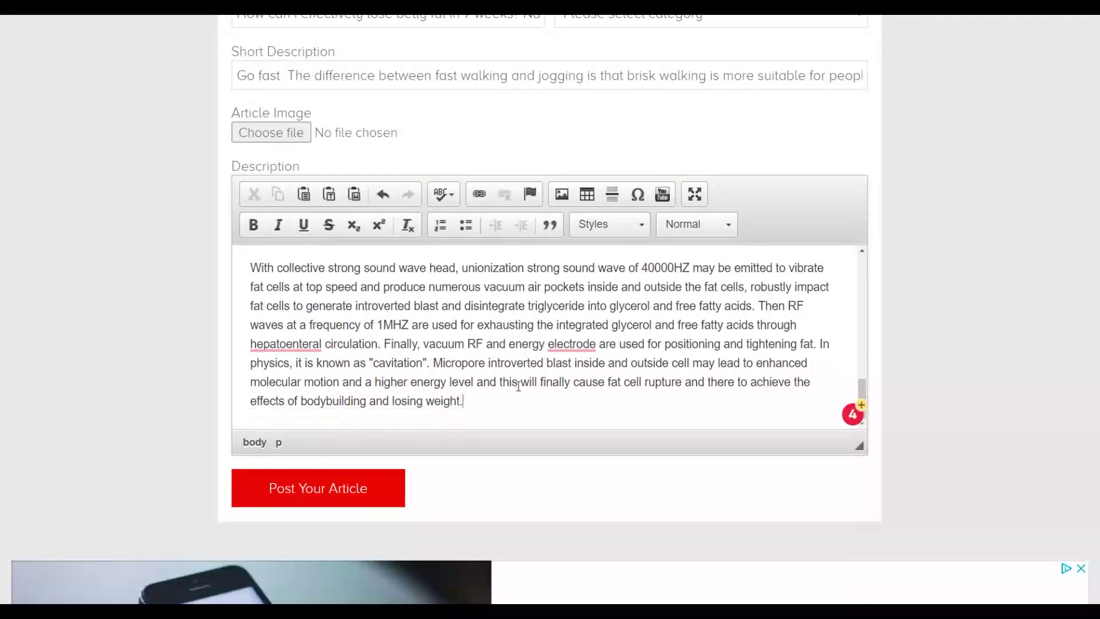
key("Return")
key("Return")
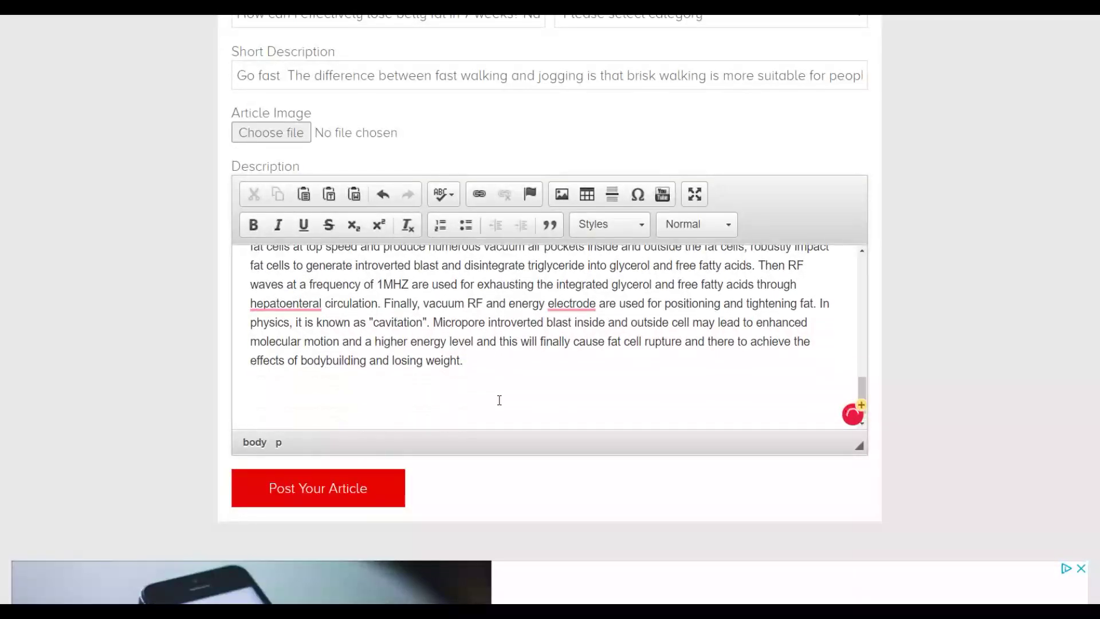
key("ctrl+v")
- Delete the article source line and the tinyurl link following "Click Here If You Wanna Lose Weight Fast==>" in the Description
left_click_drag(430, 422, 227, 405)
key("BackSpace")
key("BackSpace")
key("BackSpace")
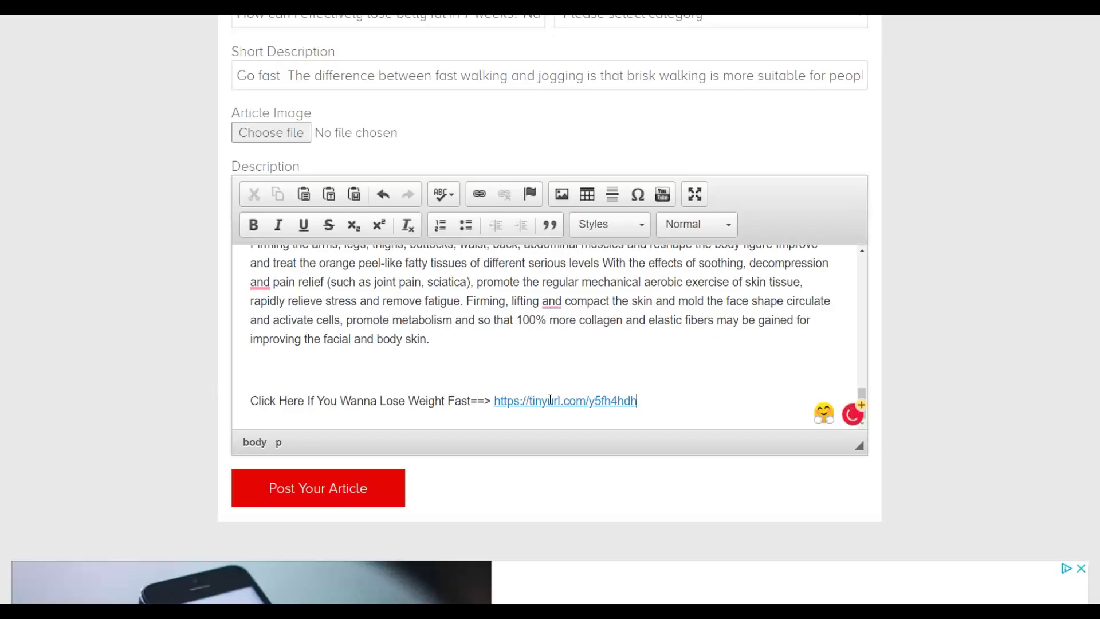
left_click_drag(654, 398, 491, 400)
key("BackSpace")
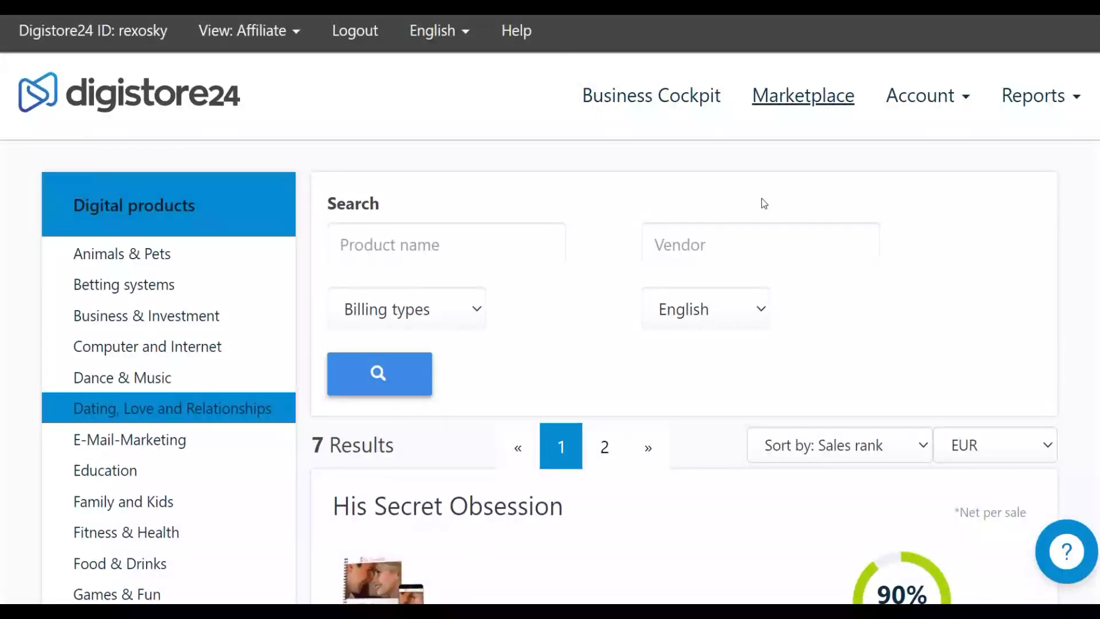
- In the Digistore24 marketplace, generate the promolink for "Night Slim Pro - New Weight Loss Blockbuster" and copy it
scroll(764, 202, "down", 3)
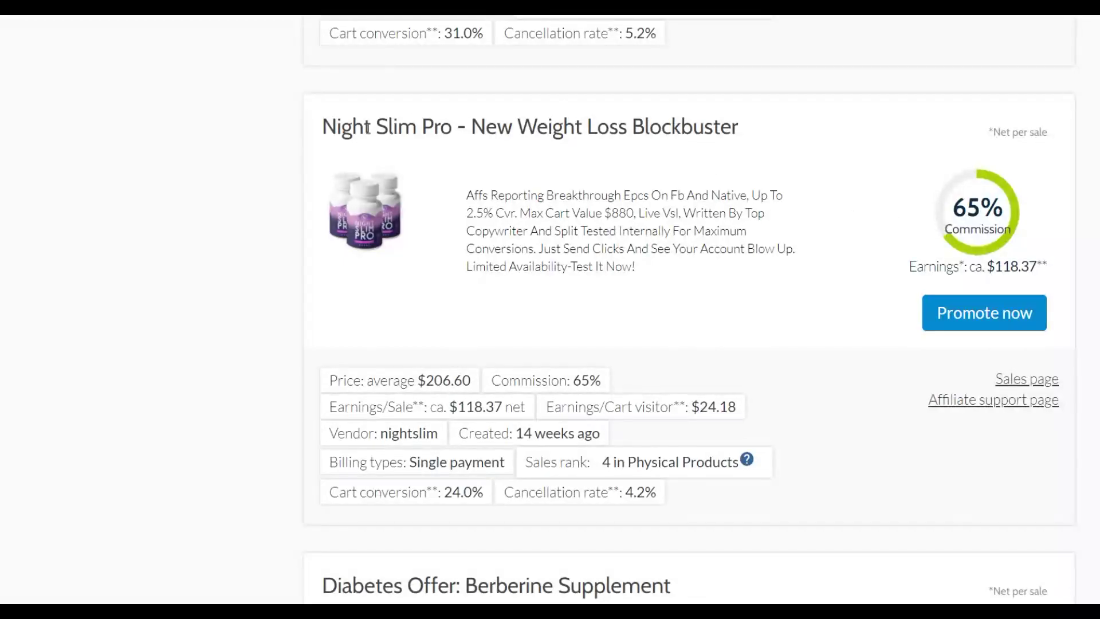
scroll(459, 157, "up", 1)
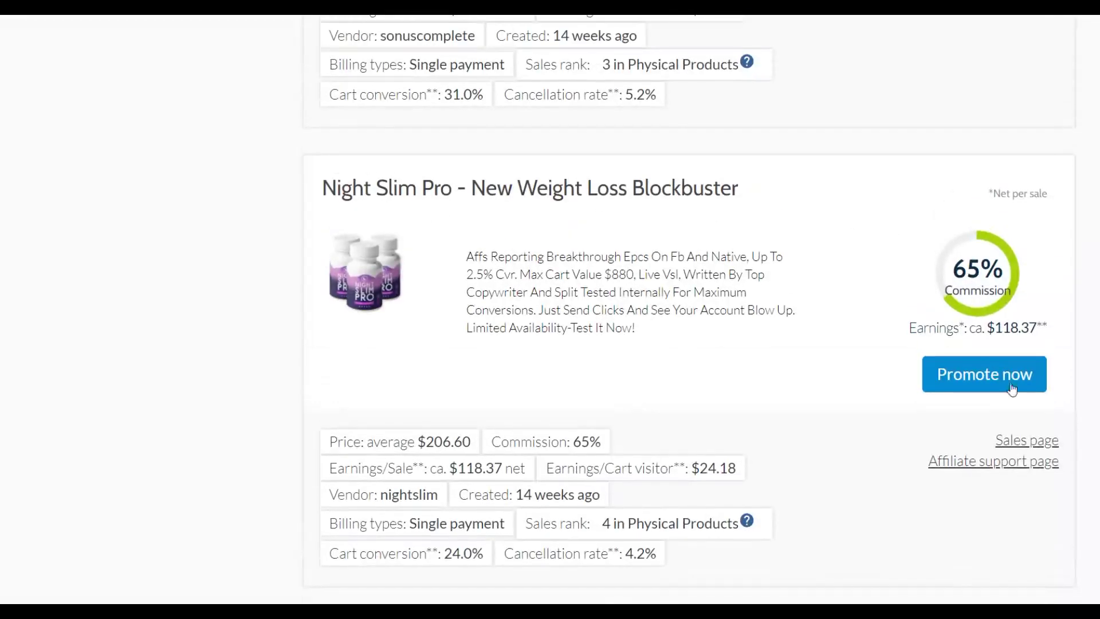
left_click(1005, 384)
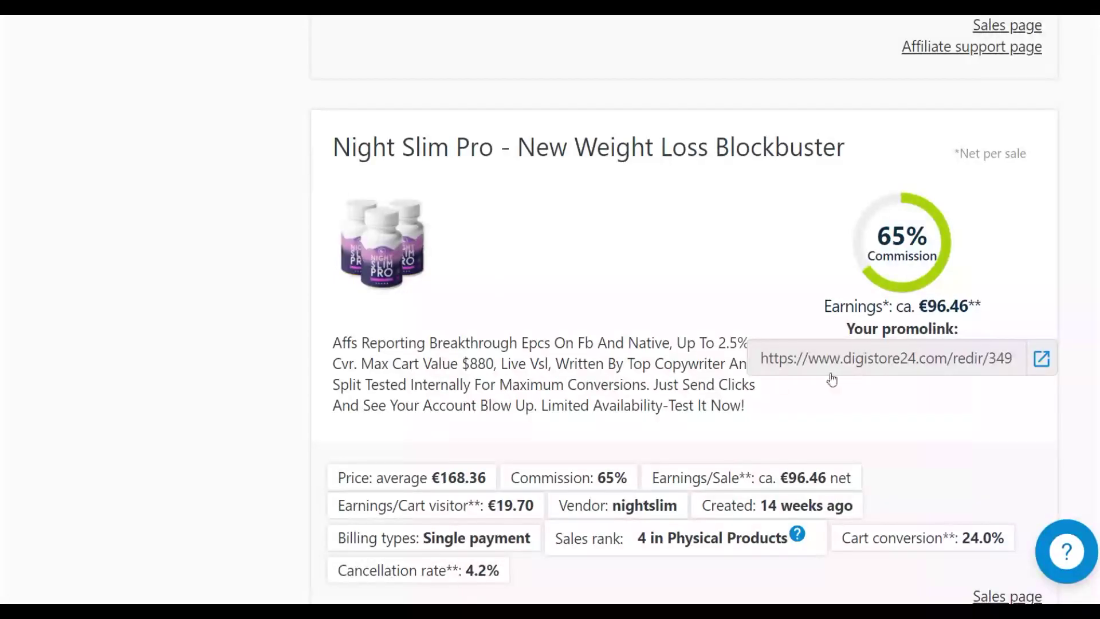
left_click(888, 366)
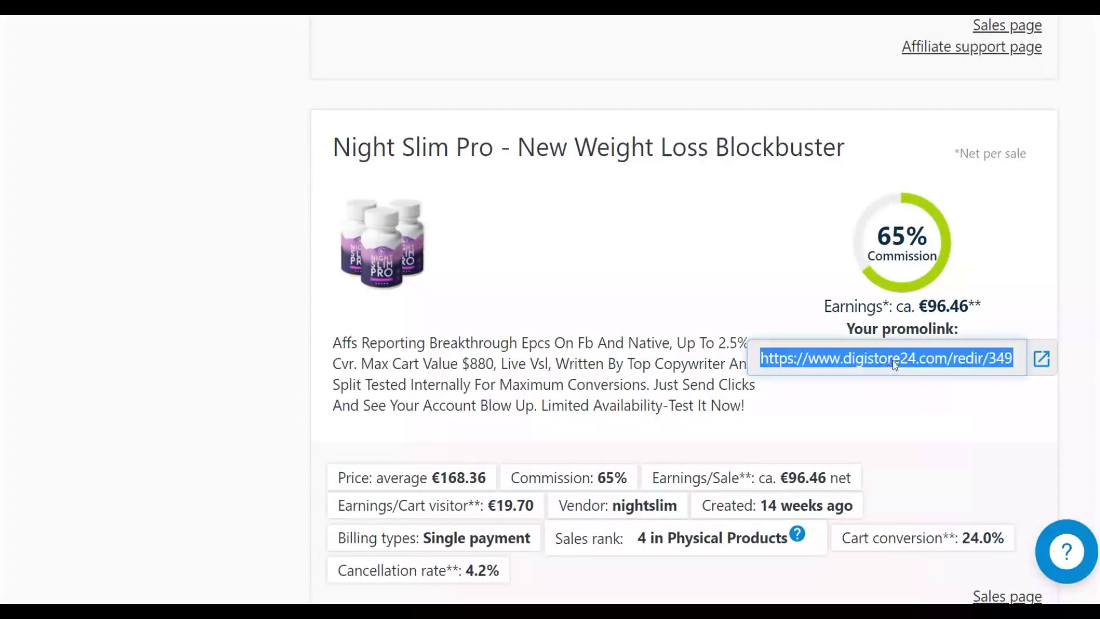
right_click(885, 366)
left_click(859, 368)
- In Bitly, create a short link from the copied Digistore24 promolink
key("ctrl+Tab")
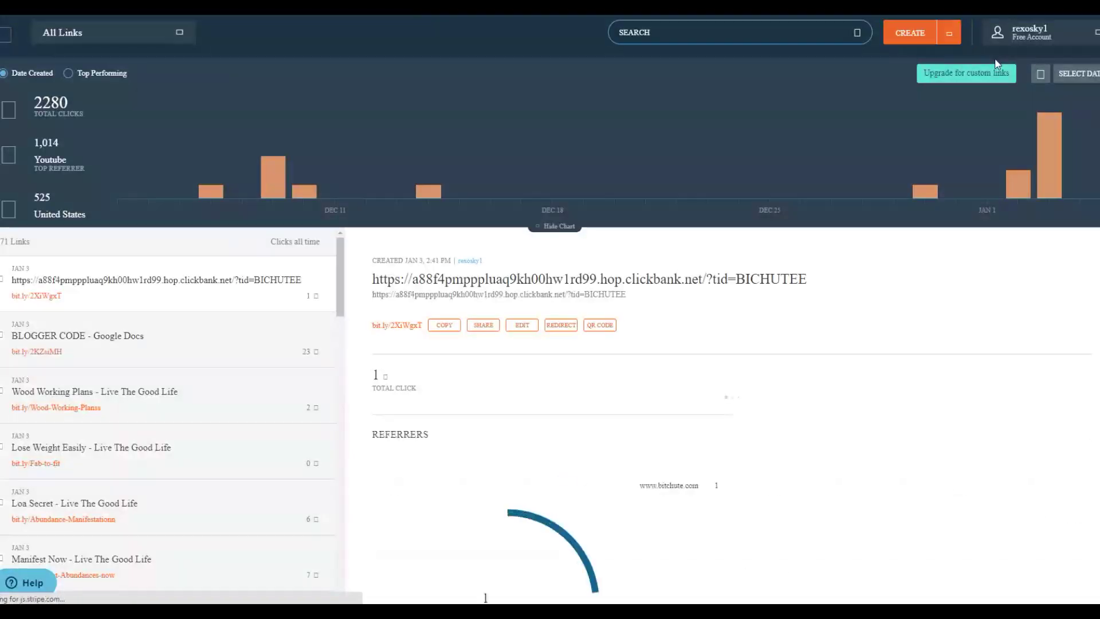
left_click(907, 45)
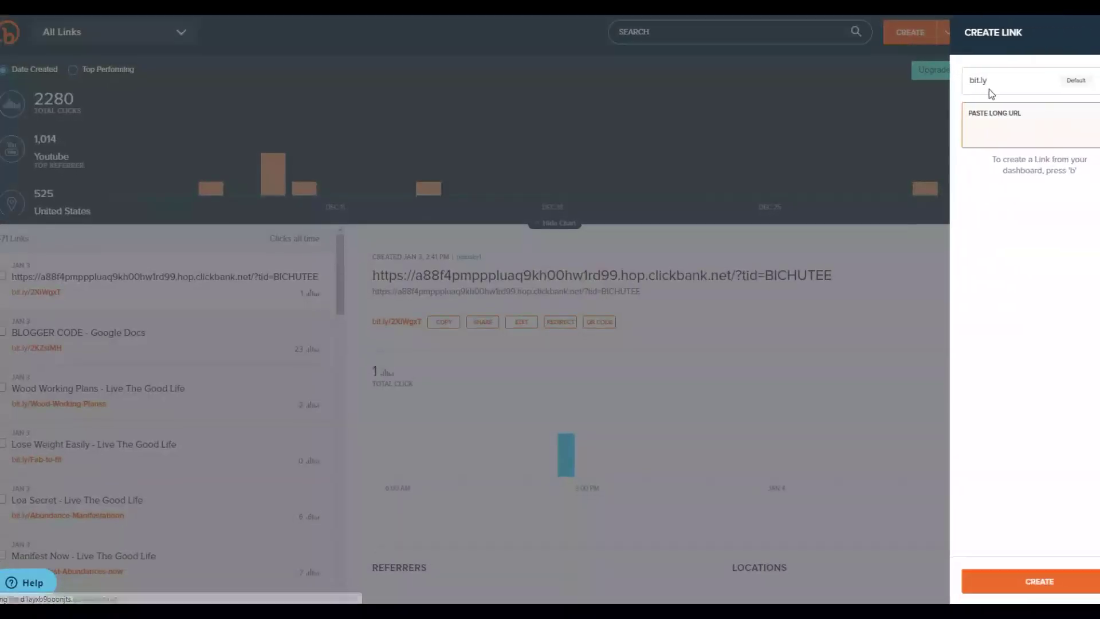
right_click(998, 129)
left_click(1024, 224)
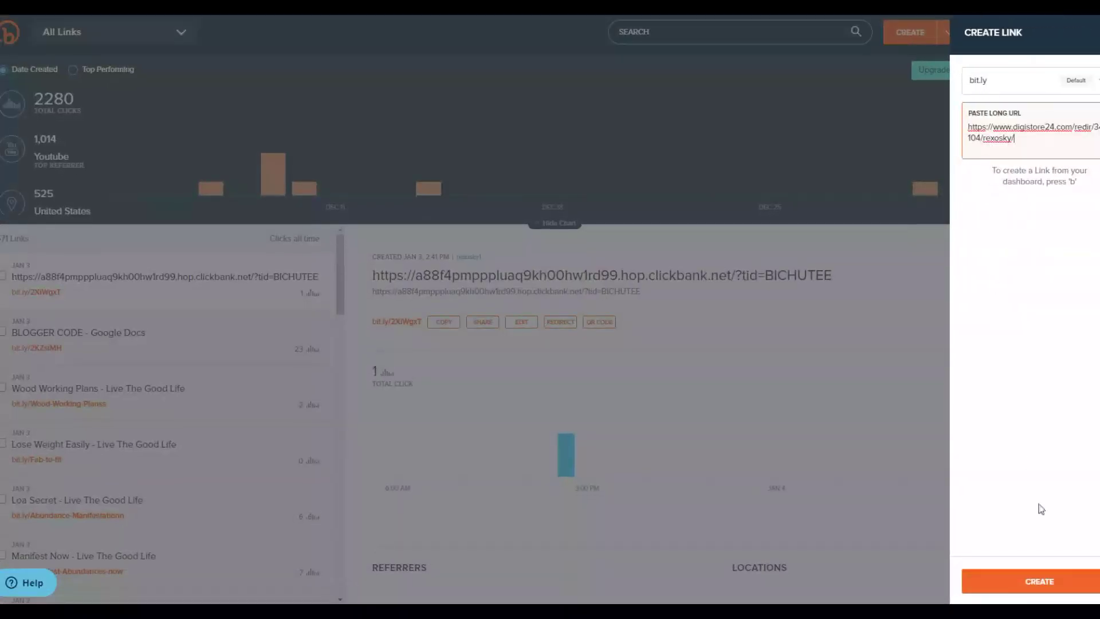
left_click(1038, 581)
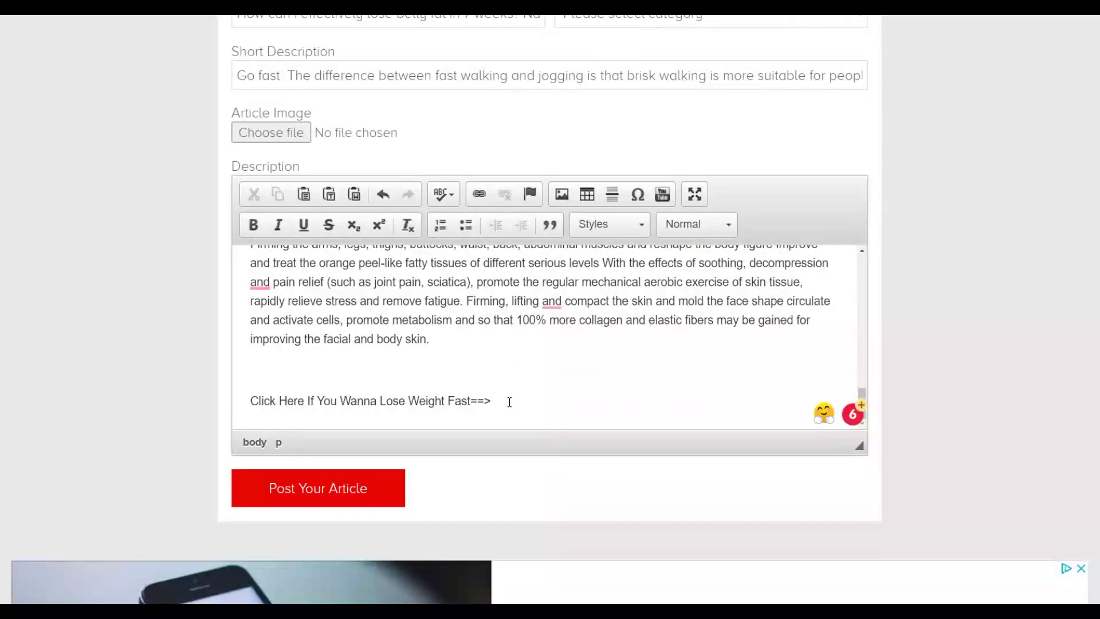
type("http://bit.ly/2X5rWGR")
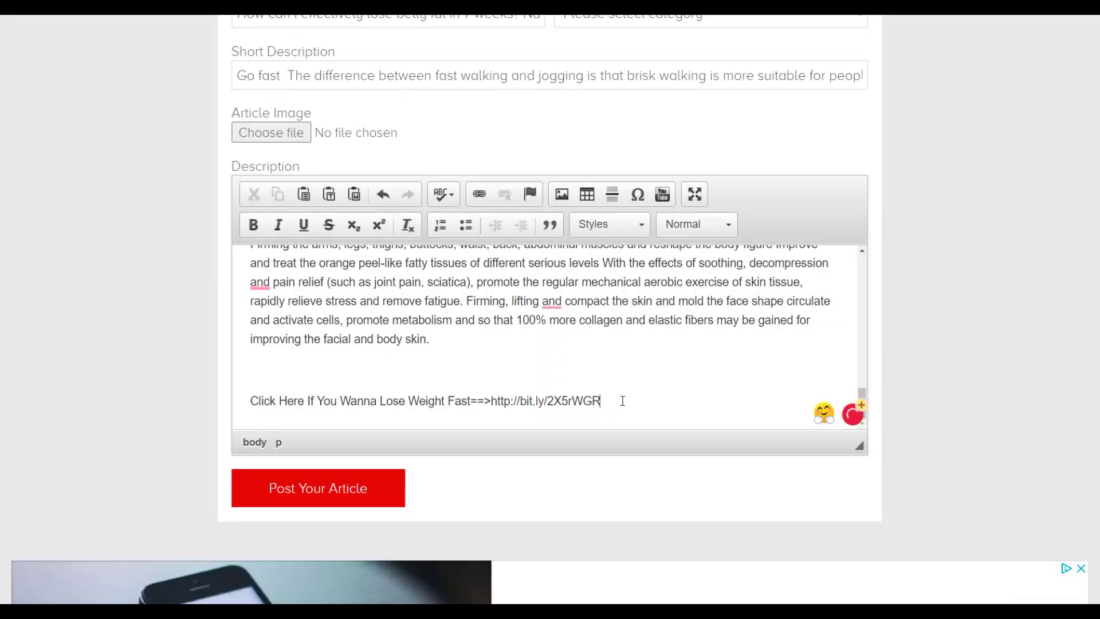
left_click_drag(623, 401, 491, 401)
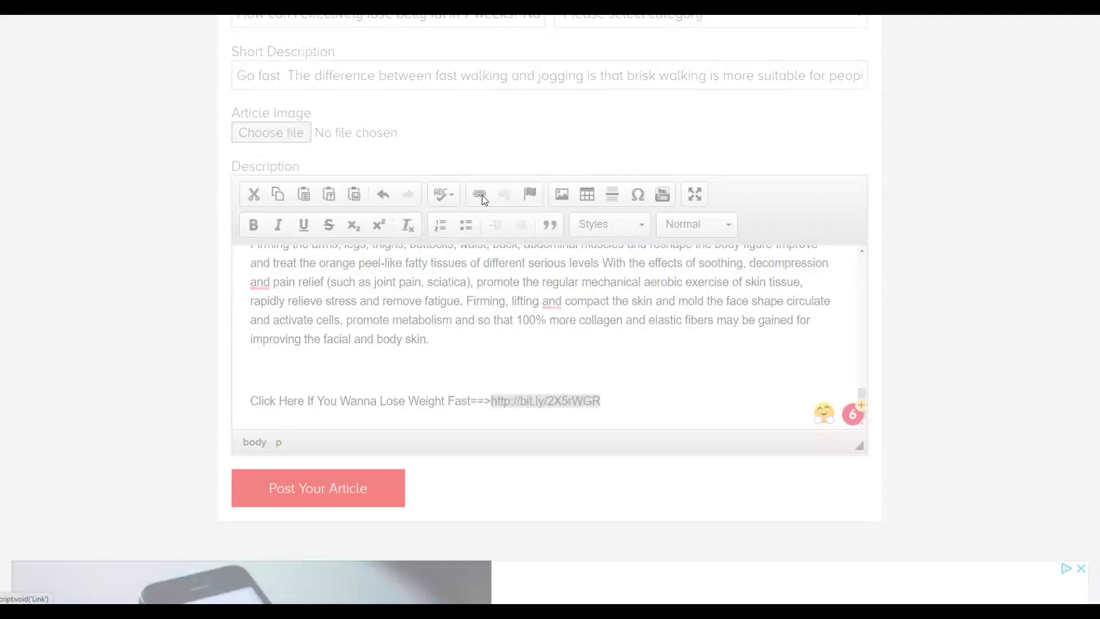
left_click(481, 195)
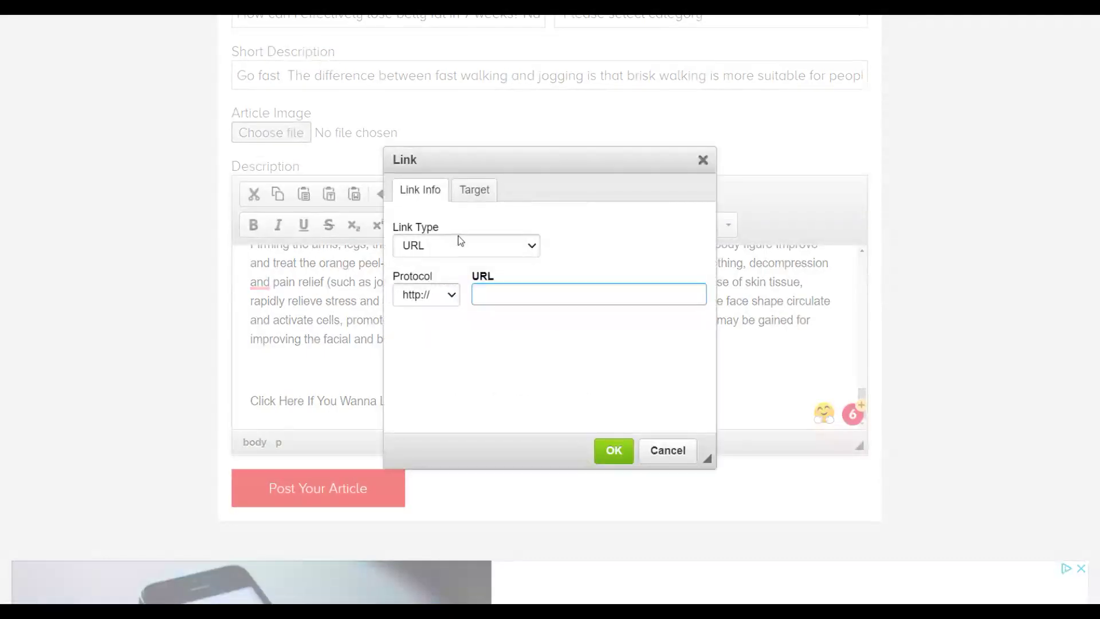
right_click(513, 294)
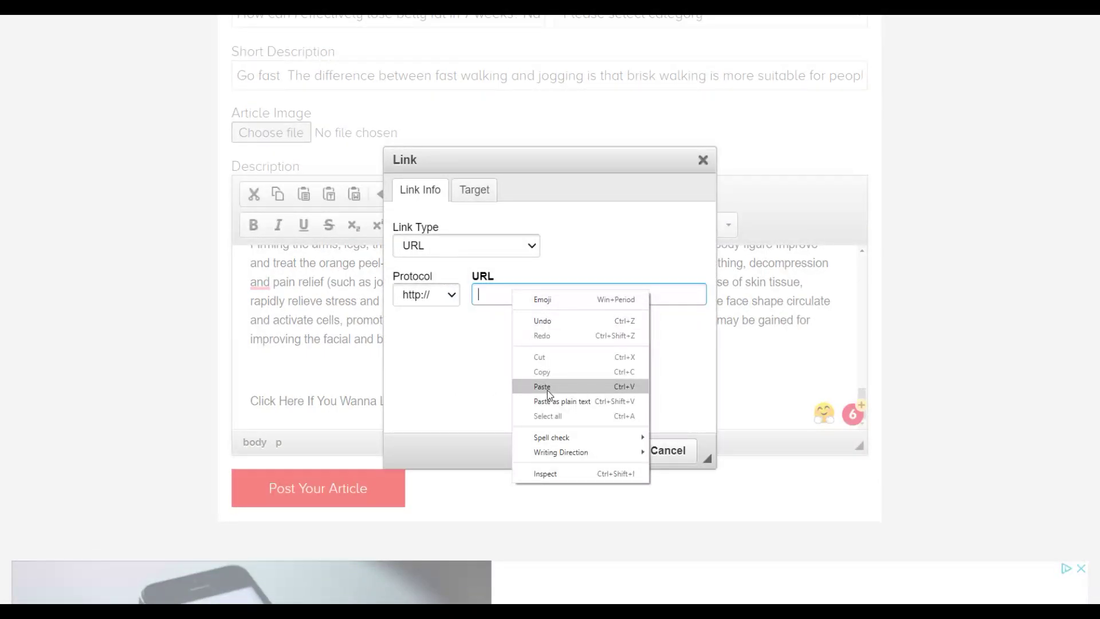
left_click(547, 390)
left_click(615, 451)
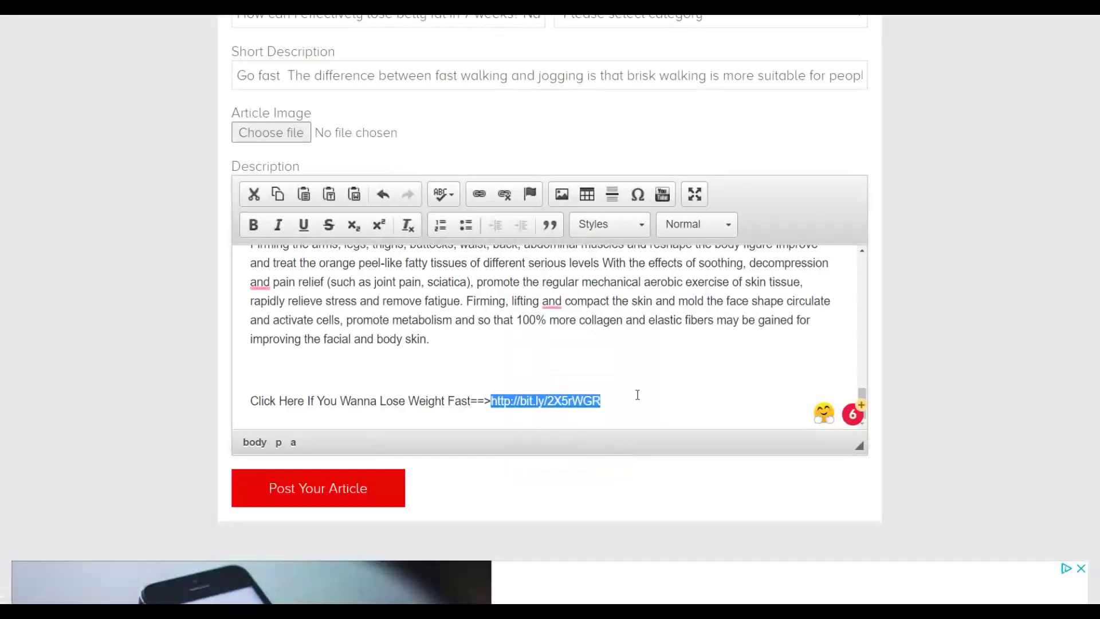
left_click(631, 397)
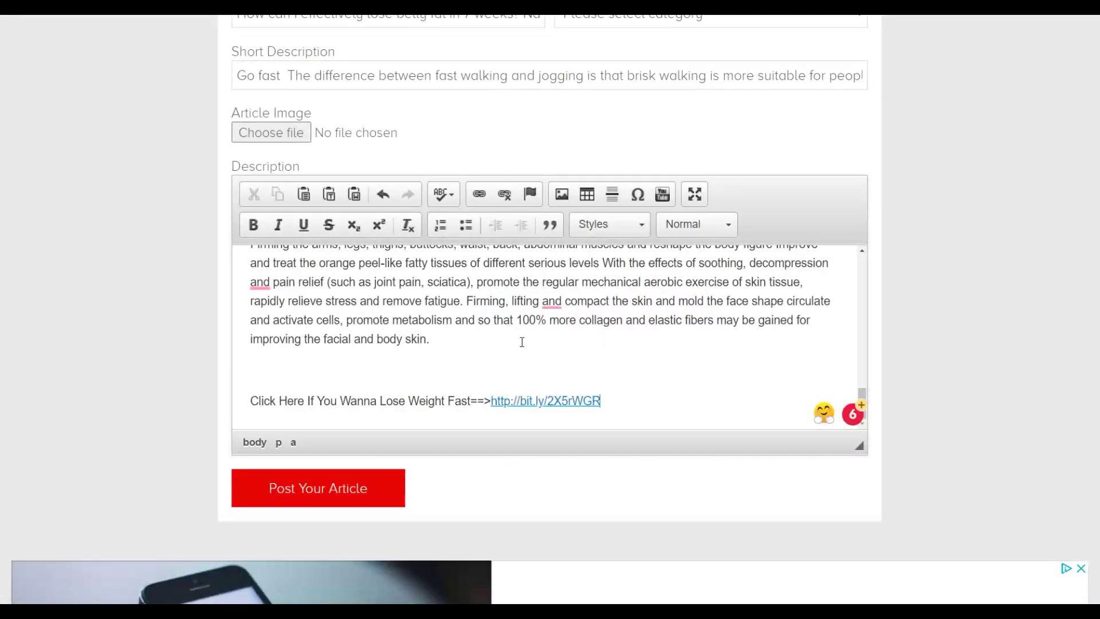
- Accept the Grammarly suggestion replacing "which" with "that" in the Description's "Unoisetion Cavitation 2.0 is offering a new treatment" sentence
scroll(522, 344, "up", 3)
mouse_move(555, 311)
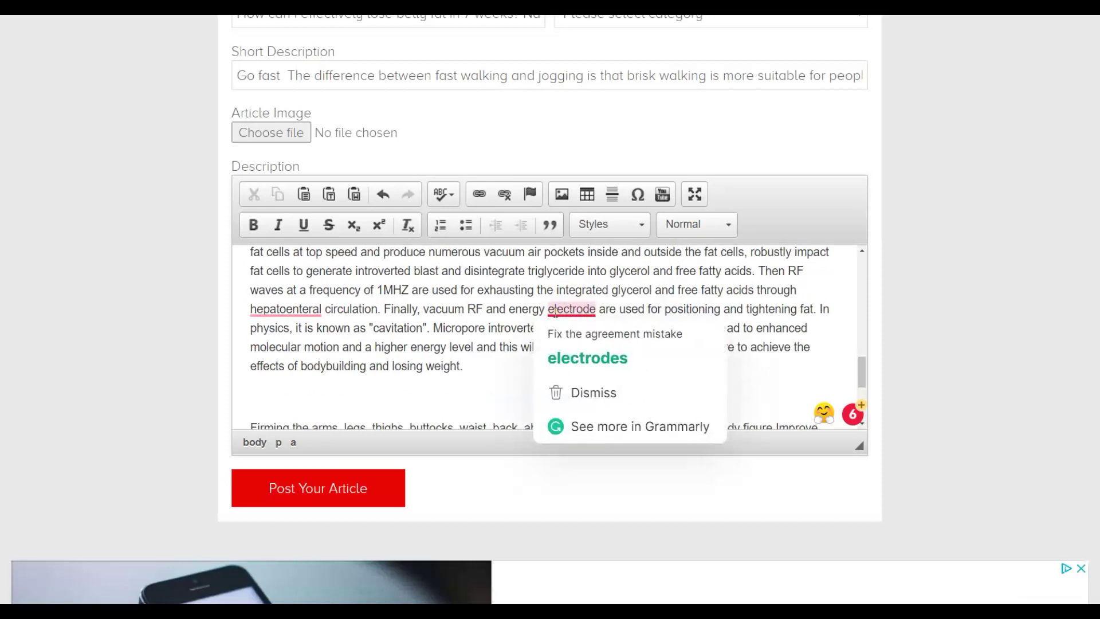
scroll(484, 307, "up", 4)
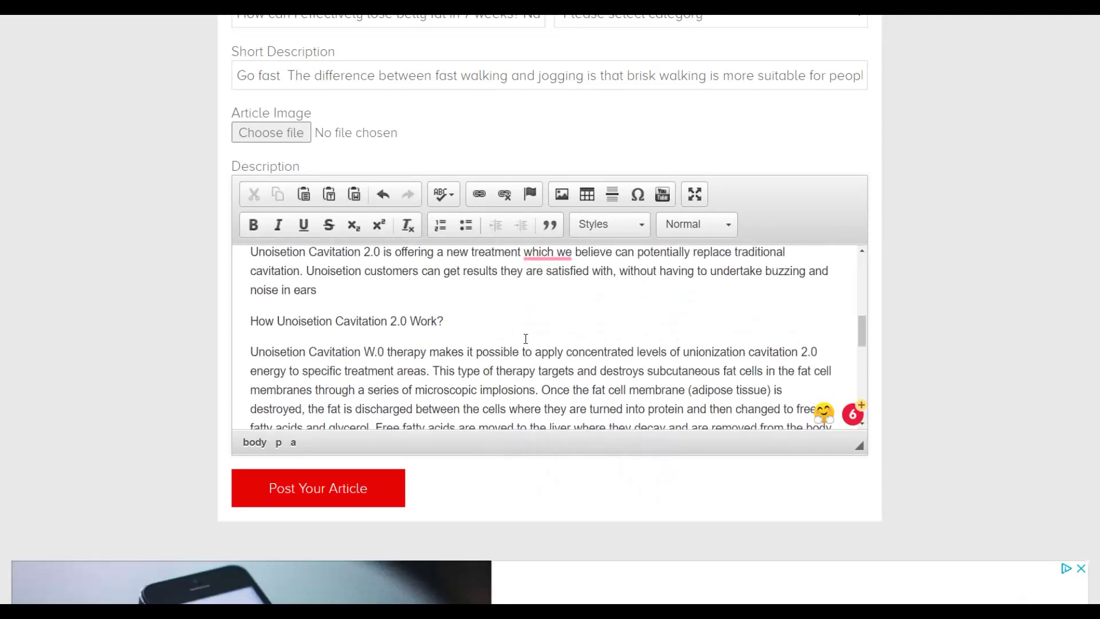
scroll(530, 336, "up", 1)
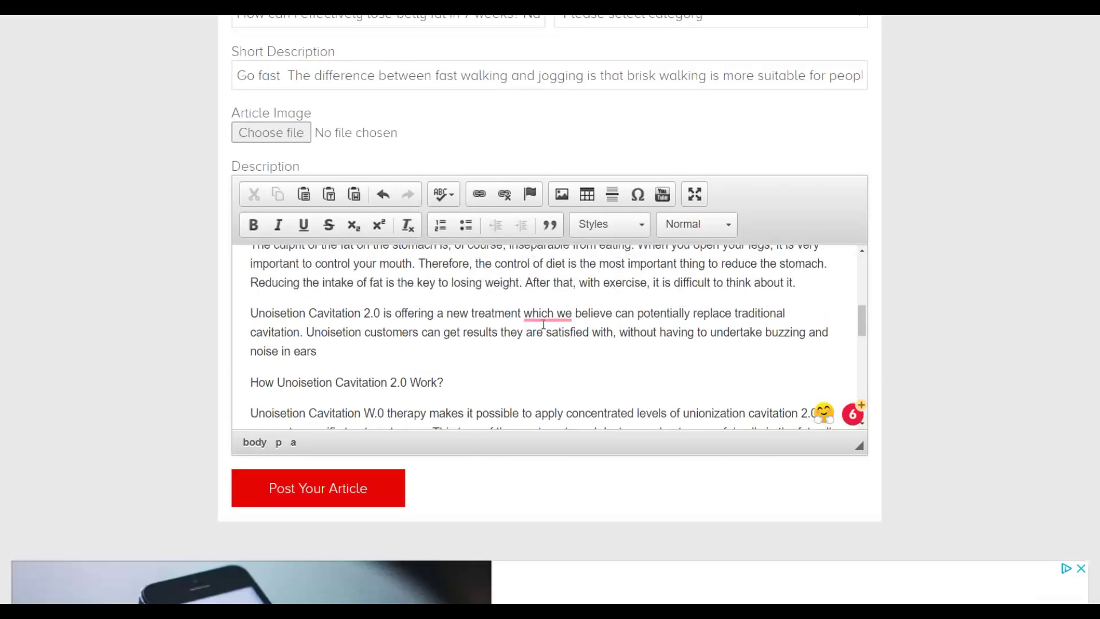
left_click(544, 314)
left_click(544, 362)
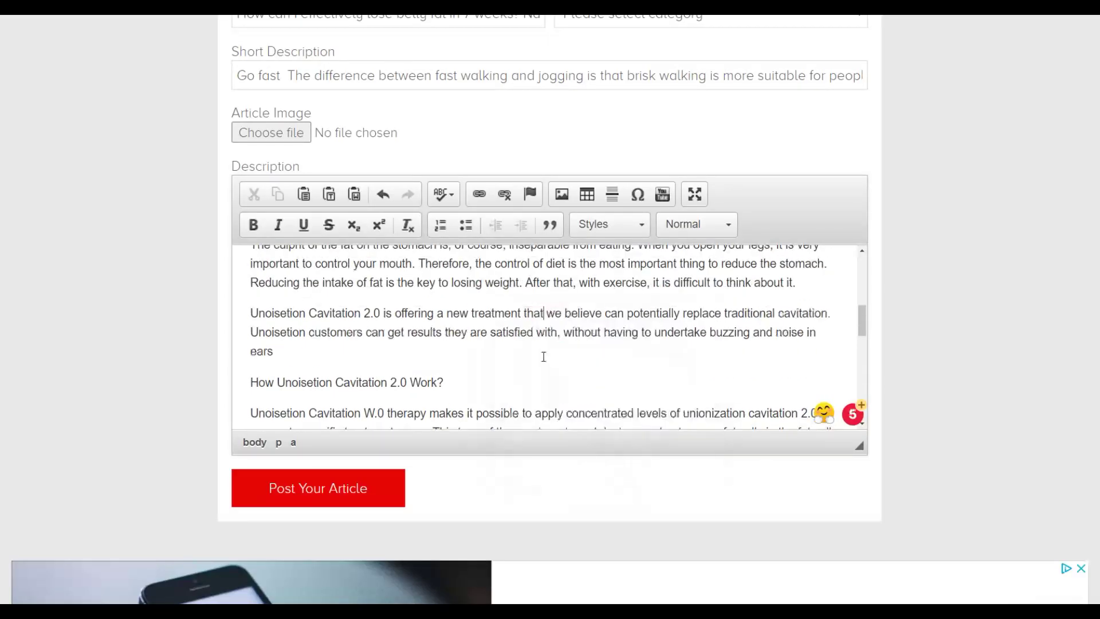
- Hyperlink the words "belly fat" in the Description's Swimming paragraph to the copied Bitly URL
scroll(528, 336, "up", 10)
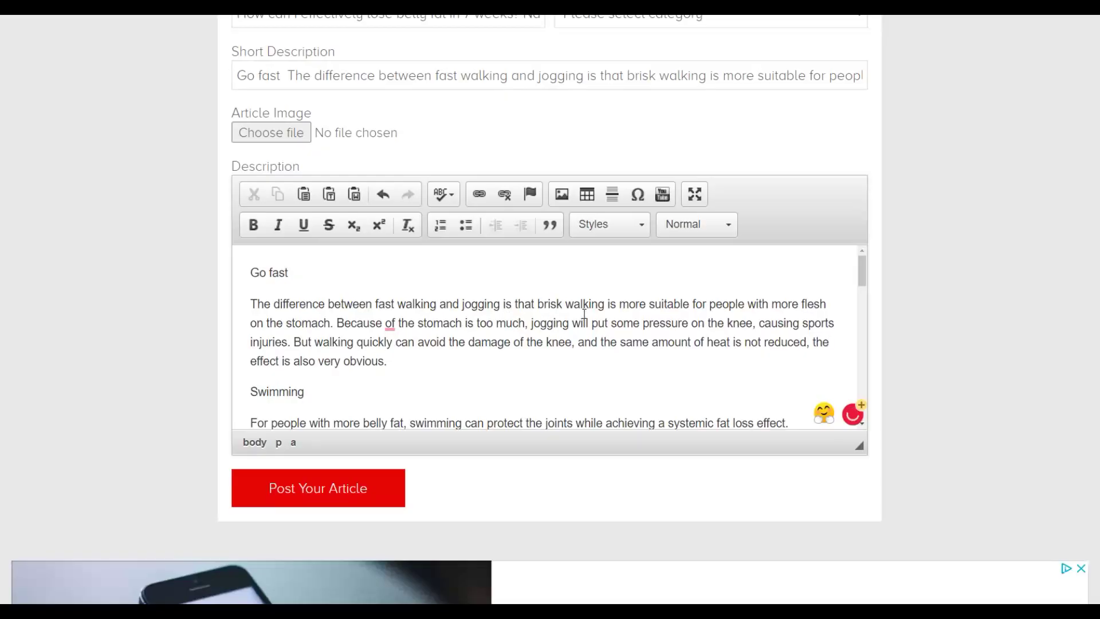
scroll(559, 318, "down", 1)
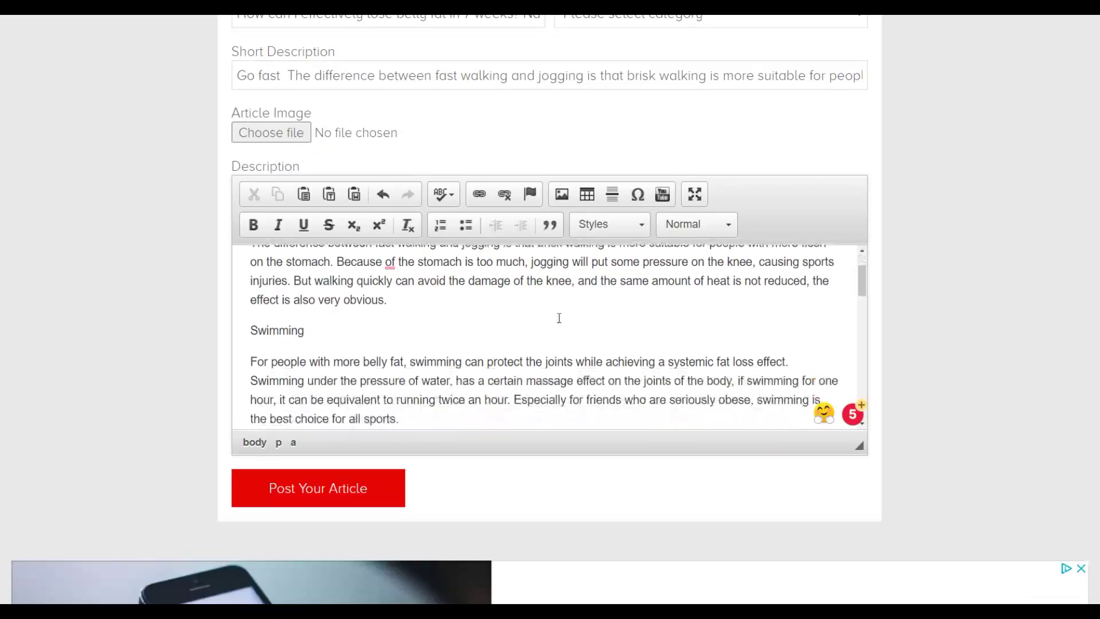
scroll(559, 319, "down", 1)
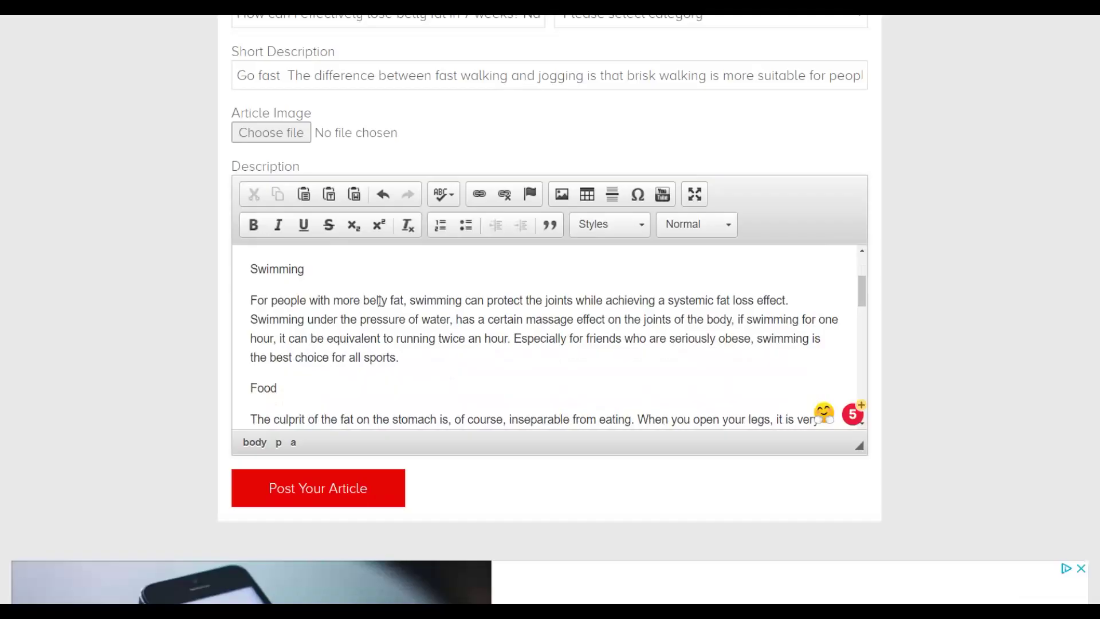
left_click_drag(363, 300, 404, 298)
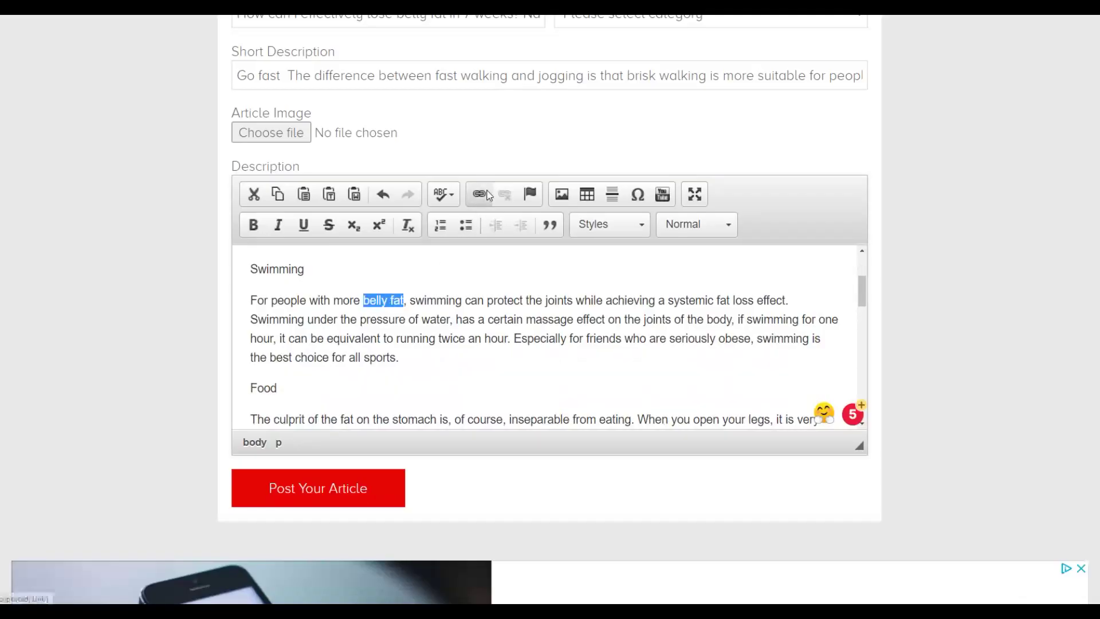
left_click(478, 193)
right_click(509, 295)
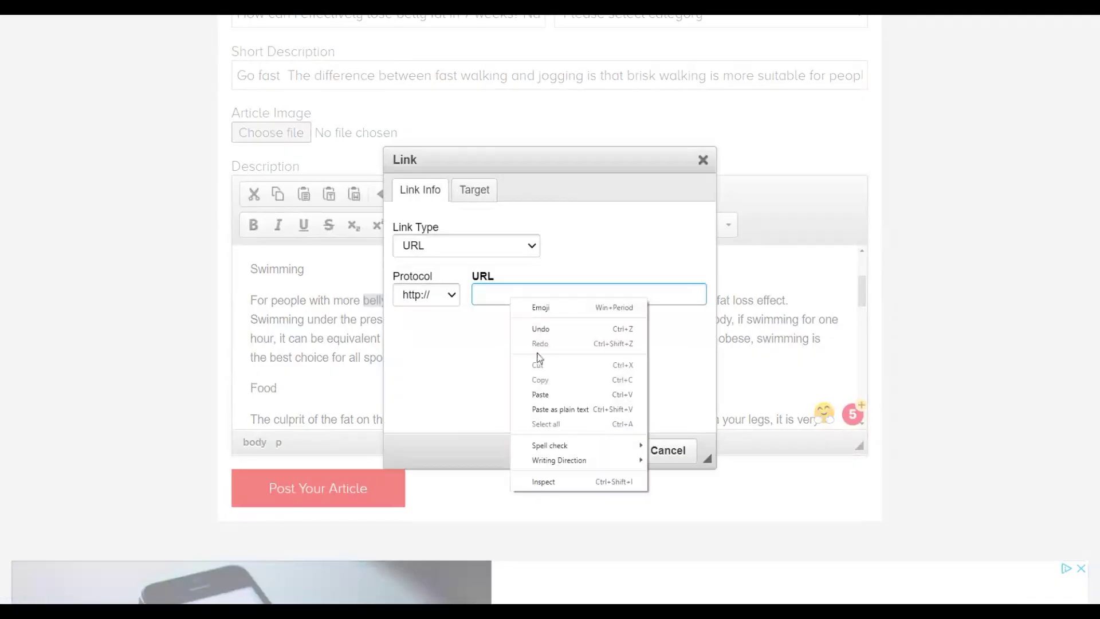
left_click(548, 392)
left_click(612, 450)
left_click(564, 339)
- Set the new article's category to Health / Fitness / Wellness
scroll(564, 339, "down", 4)
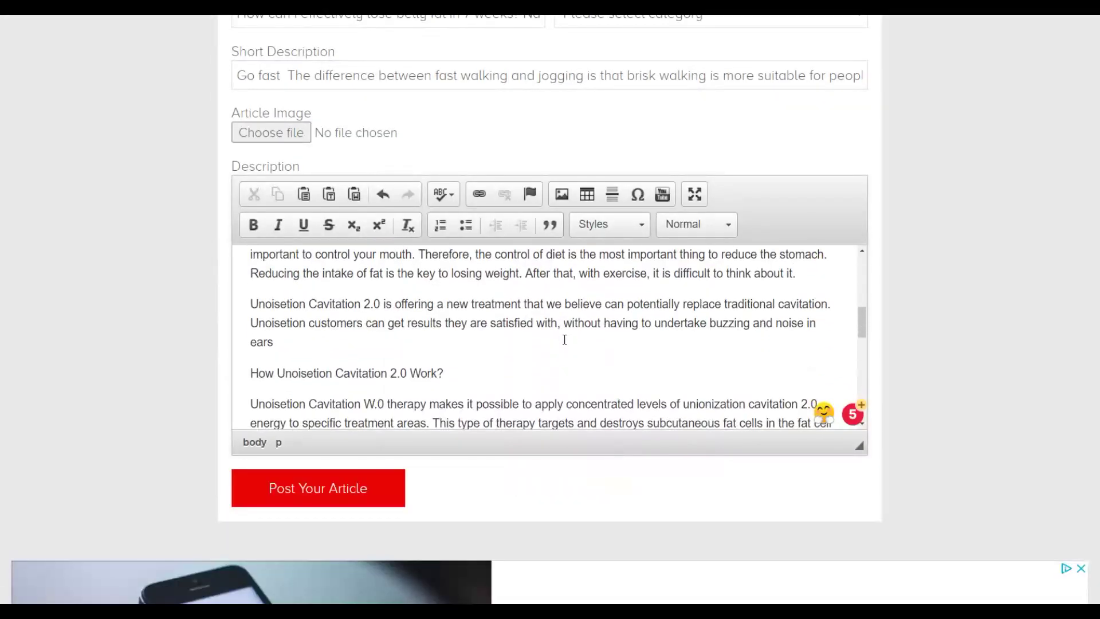
scroll(562, 337, "down", 6)
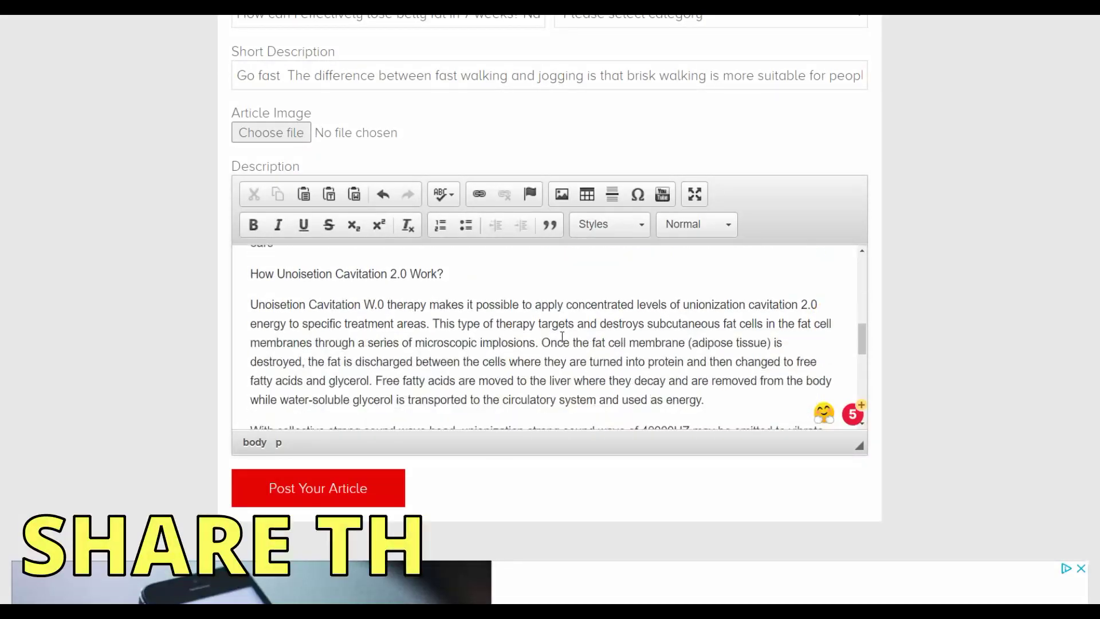
scroll(562, 336, "down", 4)
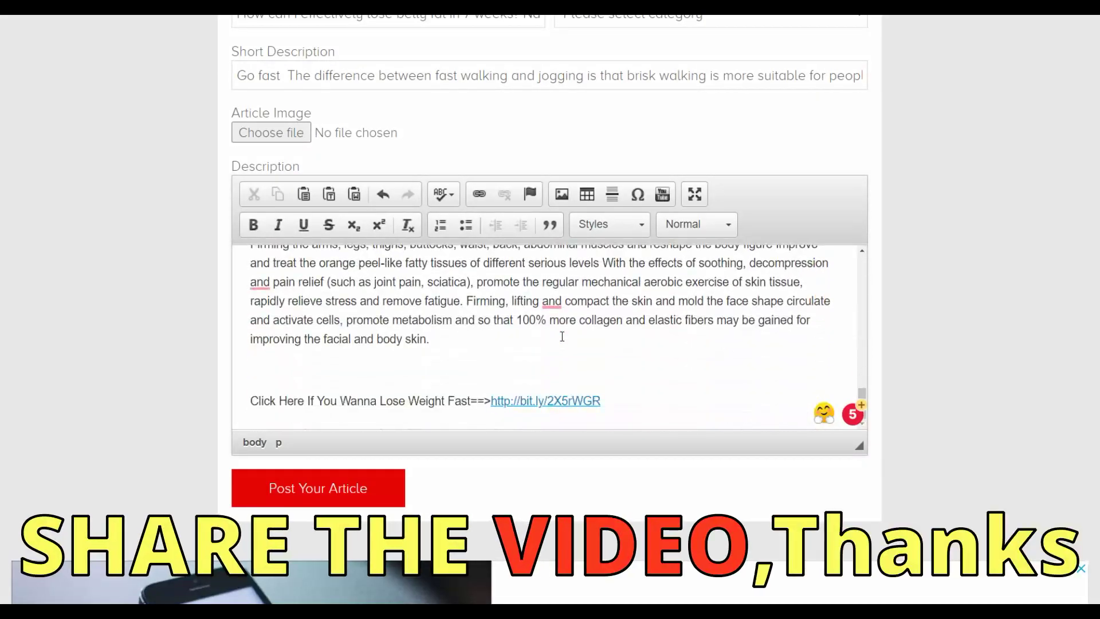
scroll(931, 310, "up", 2)
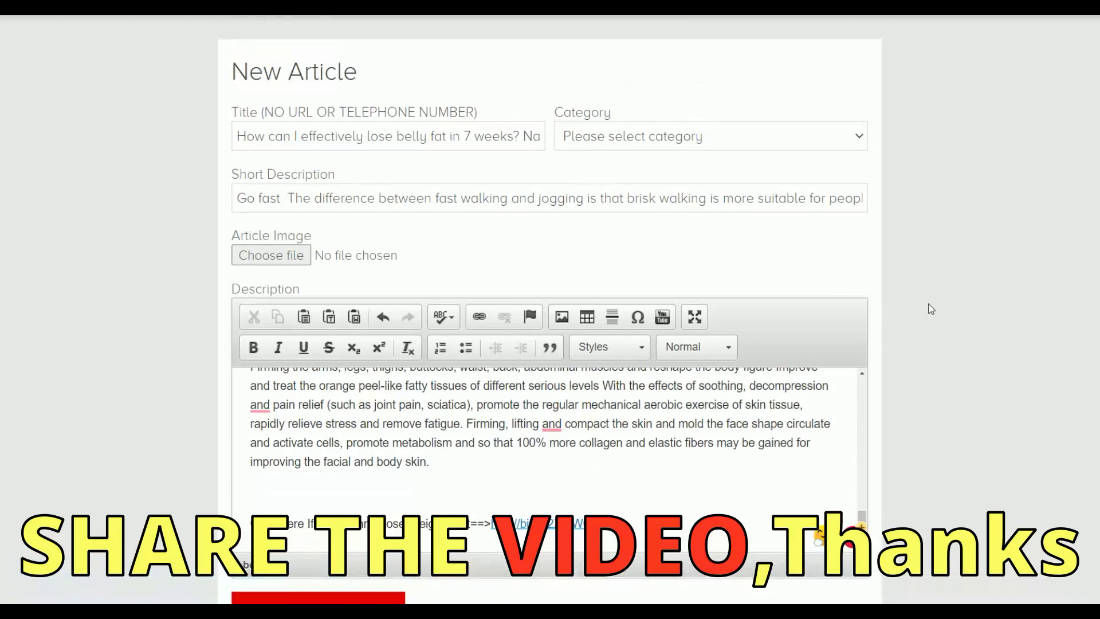
left_click(619, 140)
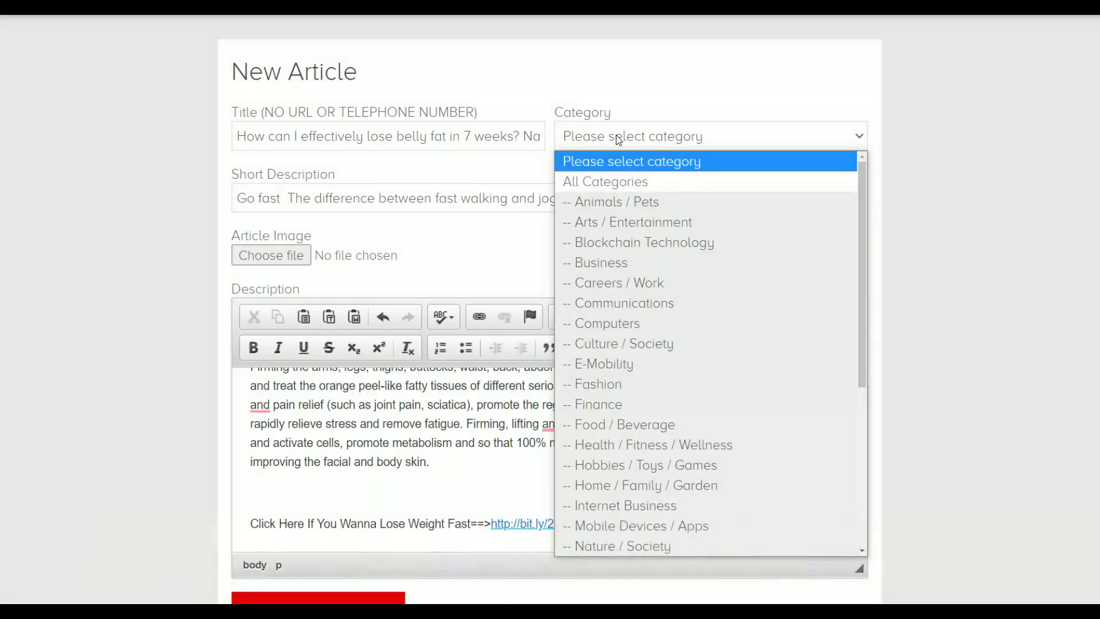
left_click(609, 444)
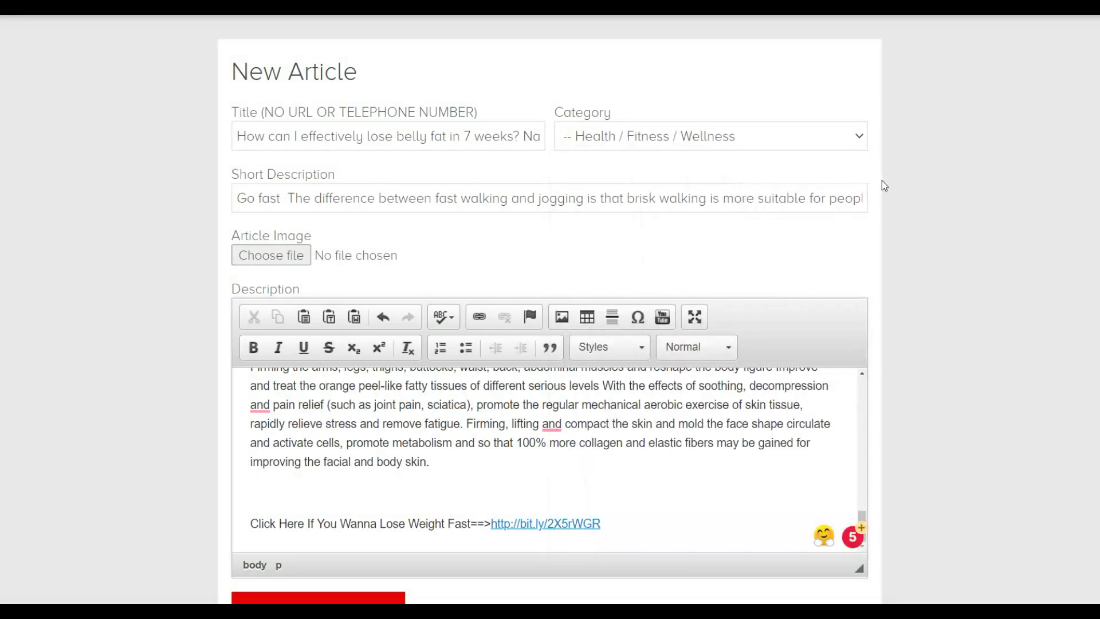
- Post the finished article on ArticleTed and return to the site's homepage
scroll(882, 180, "down", 5)
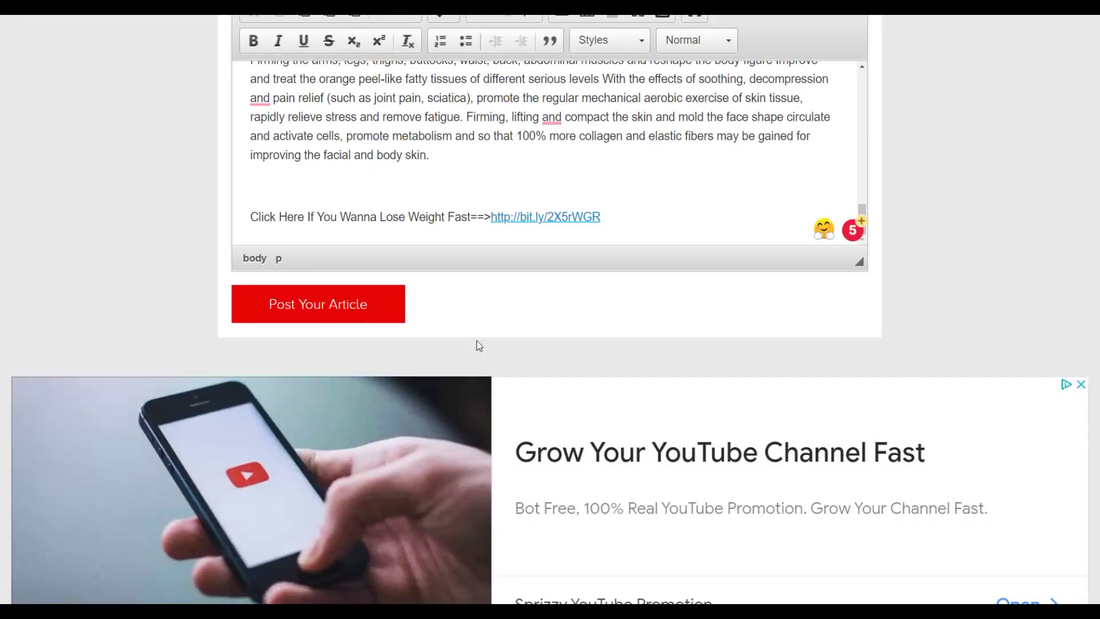
left_click(367, 313)
scroll(810, 400, "up", 4)
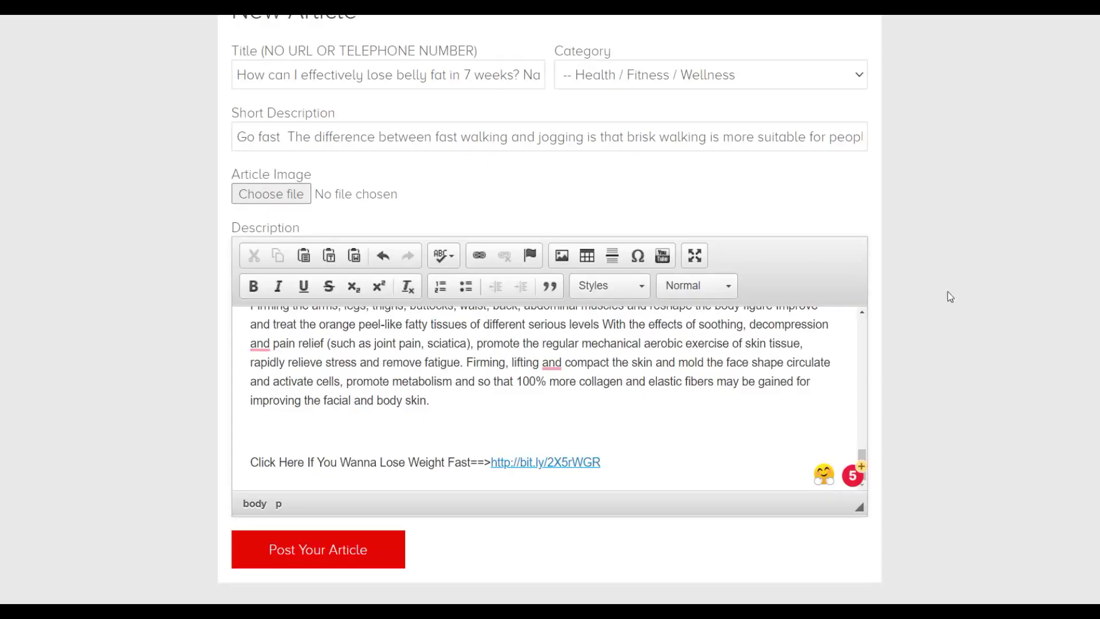
scroll(1006, 315, "up", 1)
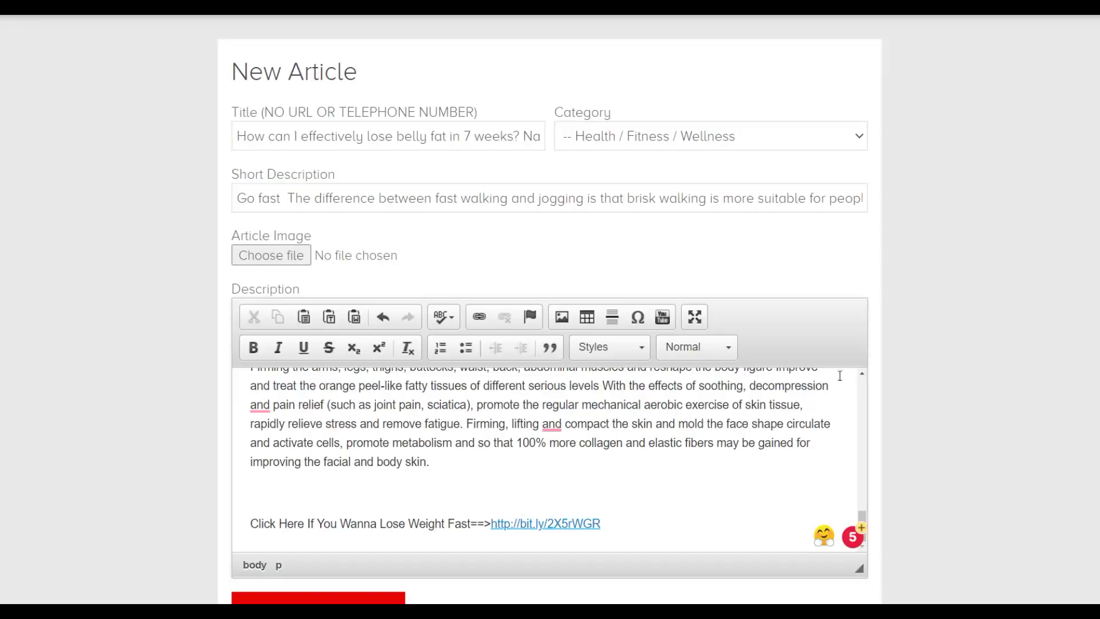
scroll(923, 347, "down", 5)
left_click(301, 314)
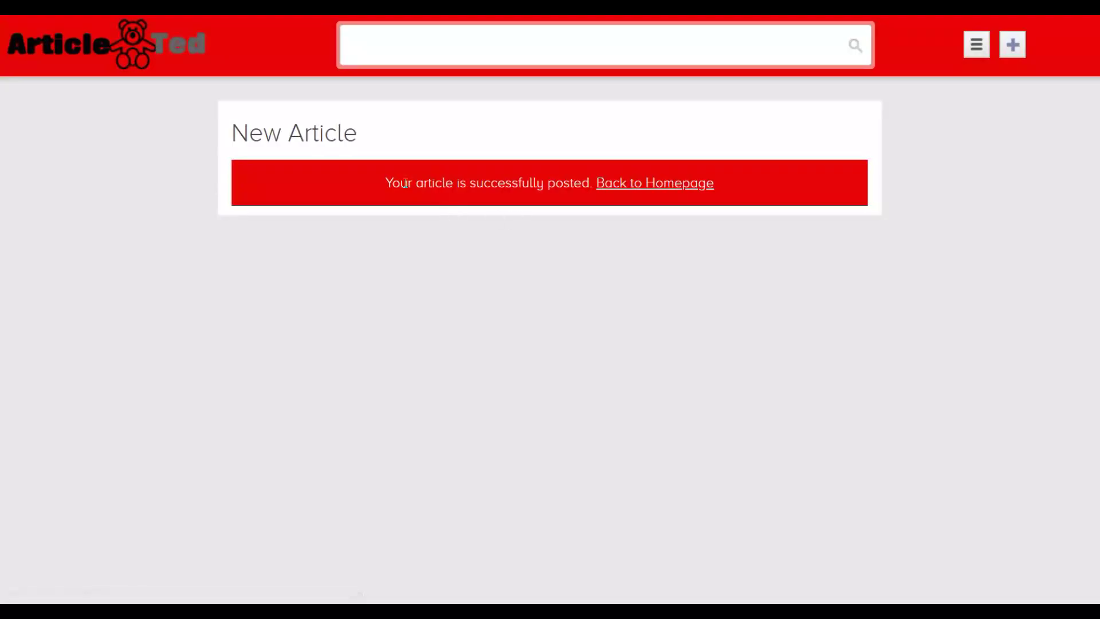
left_click(662, 185)
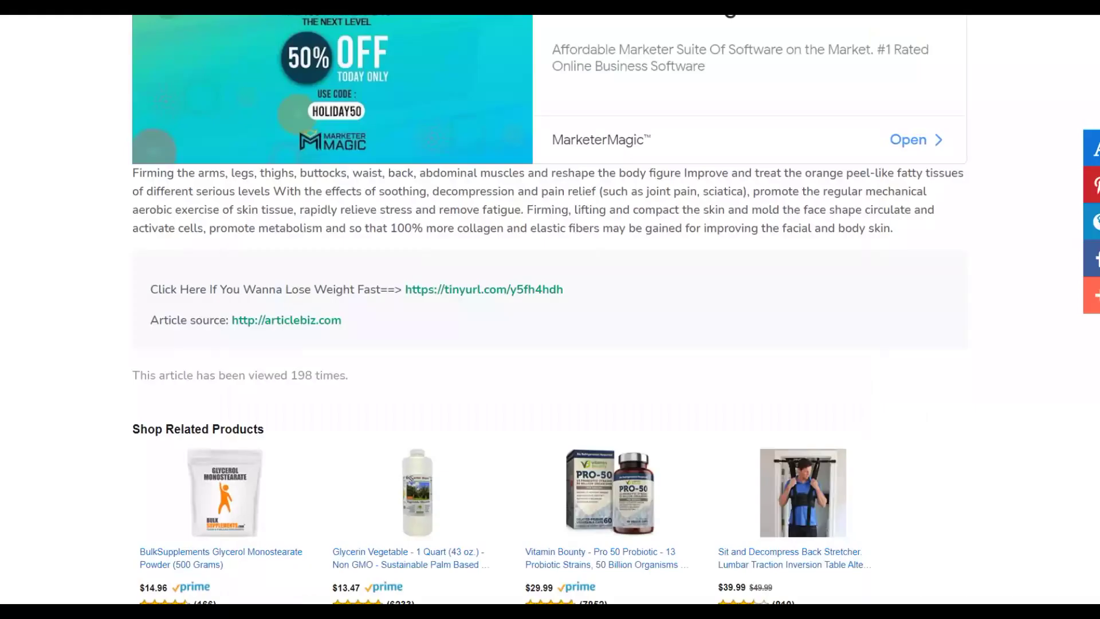
- Go back from the ArticleBiz article to its article list and browse the other weight-loss articles
scroll(621, 208, "up", 5)
right_click(103, 131)
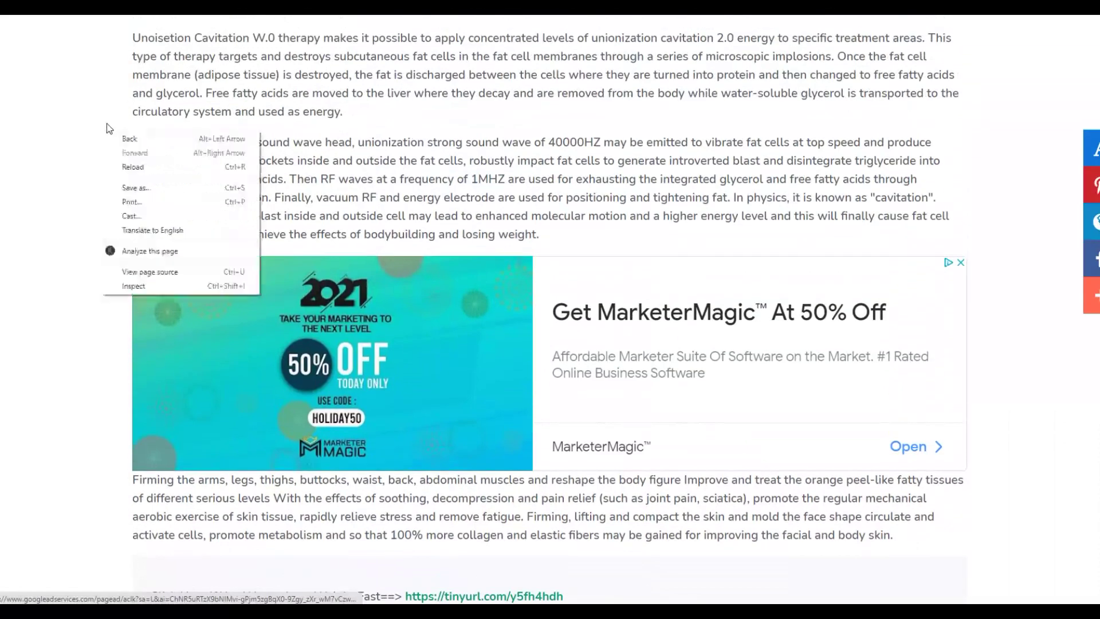
left_click(122, 142)
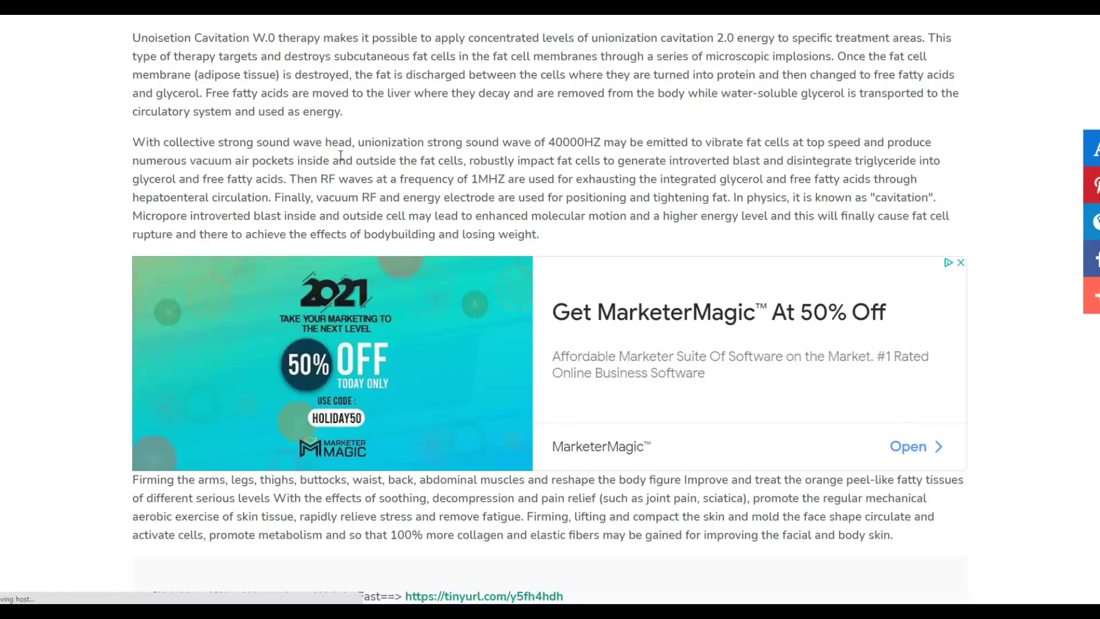
scroll(448, 175, "down", 2)
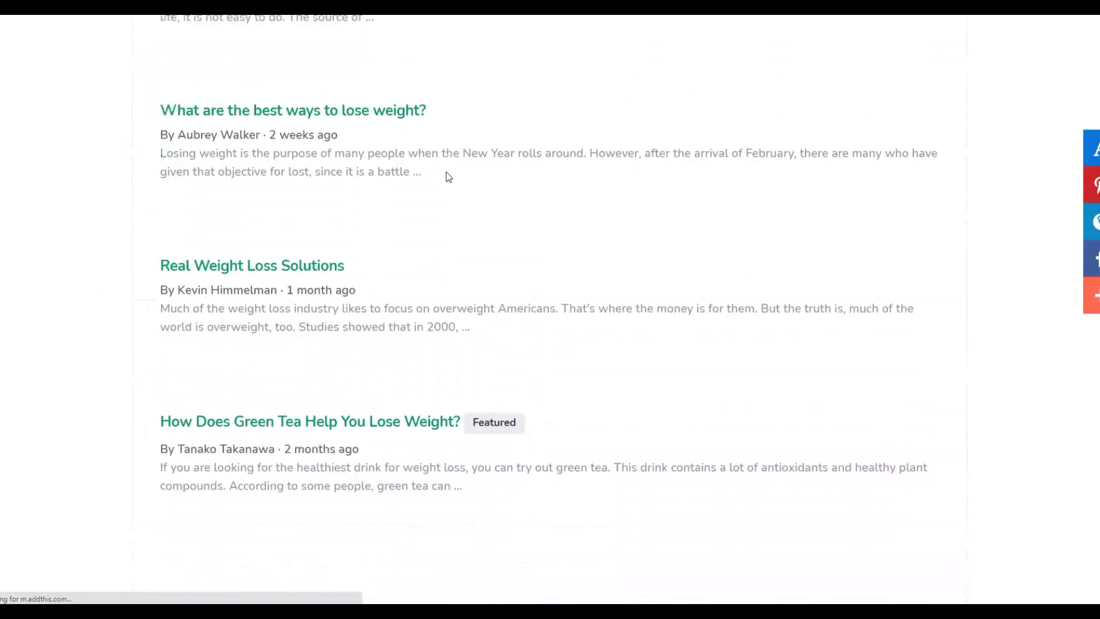
scroll(447, 175, "down", 3)
scroll(449, 176, "down", 4)
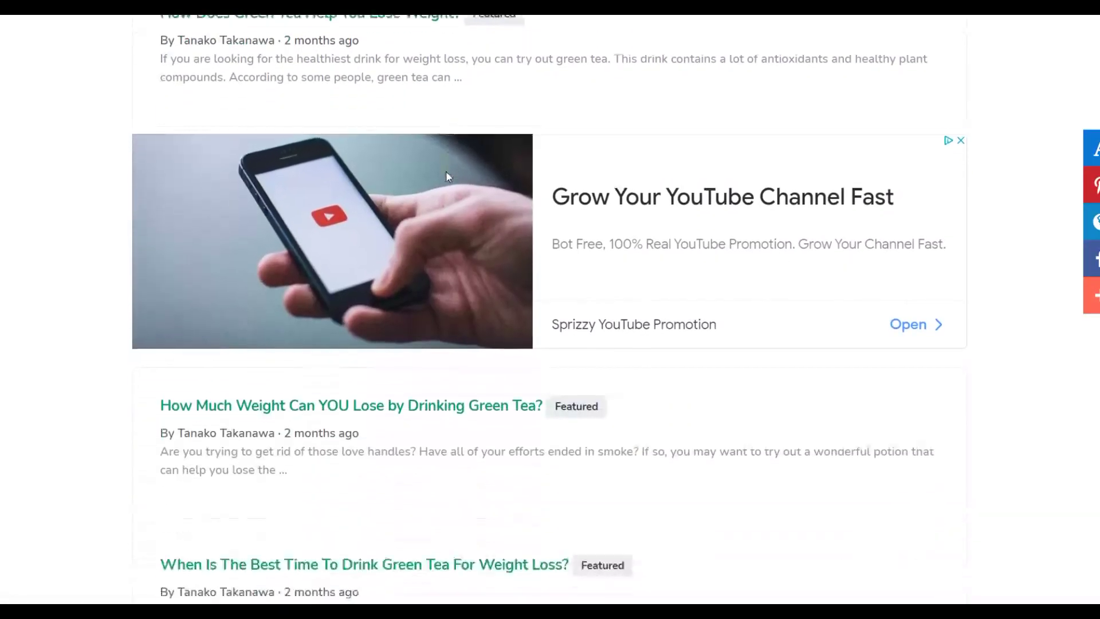
scroll(449, 176, "down", 3)
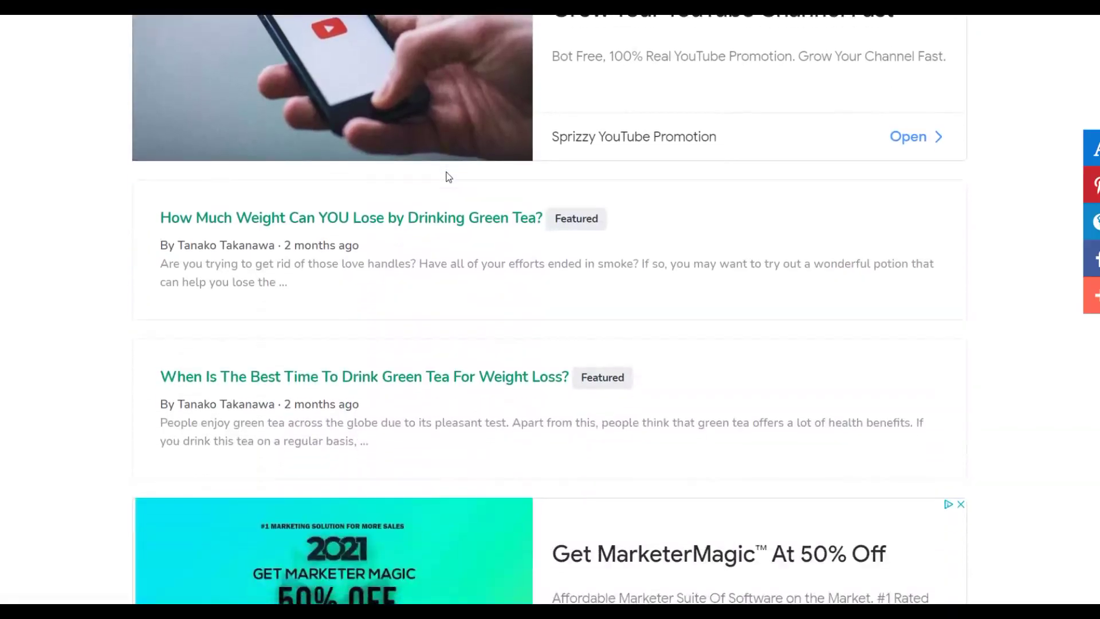
- Look through the older weight-loss articles further down the ArticleBiz list for more content to republish
scroll(444, 177, "down", 4)
scroll(515, 177, "down", 5)
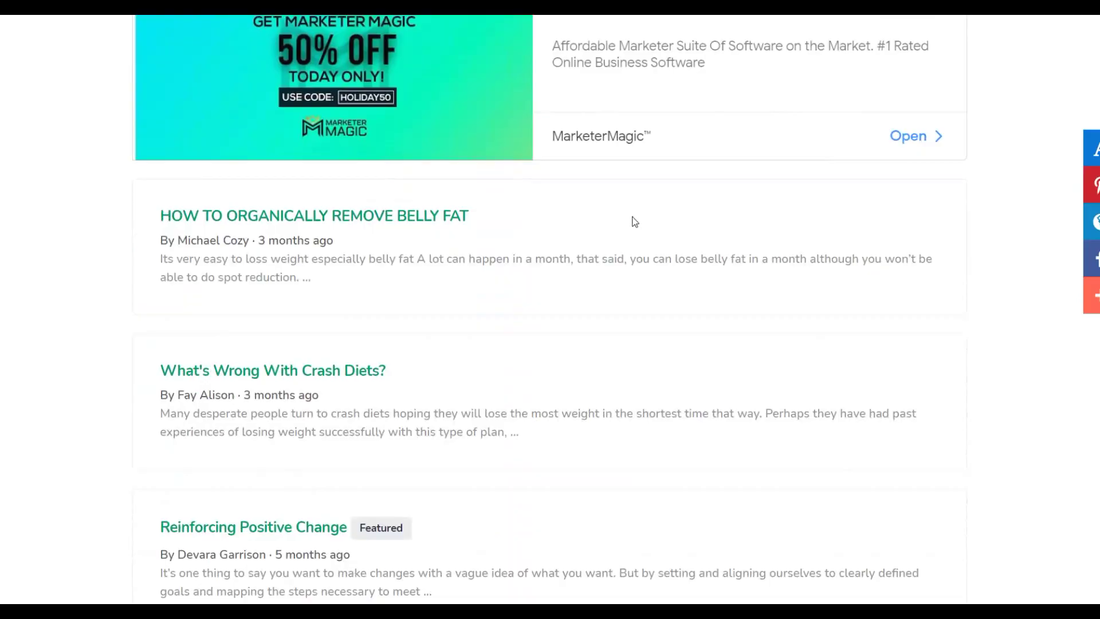
scroll(633, 222, "down", 6)
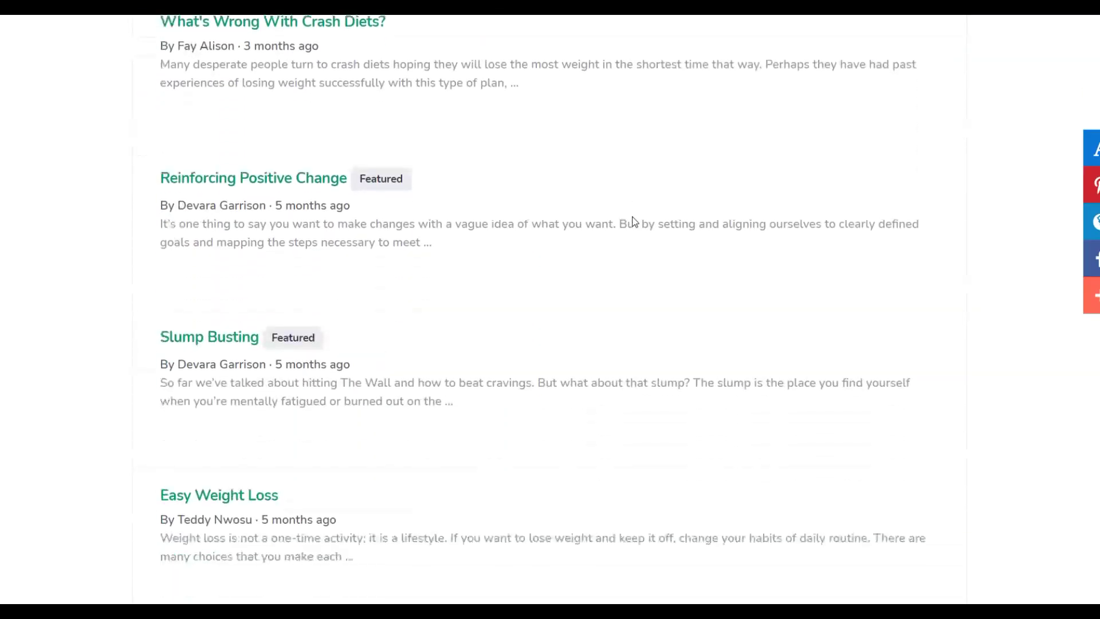
scroll(626, 166, "down", 5)
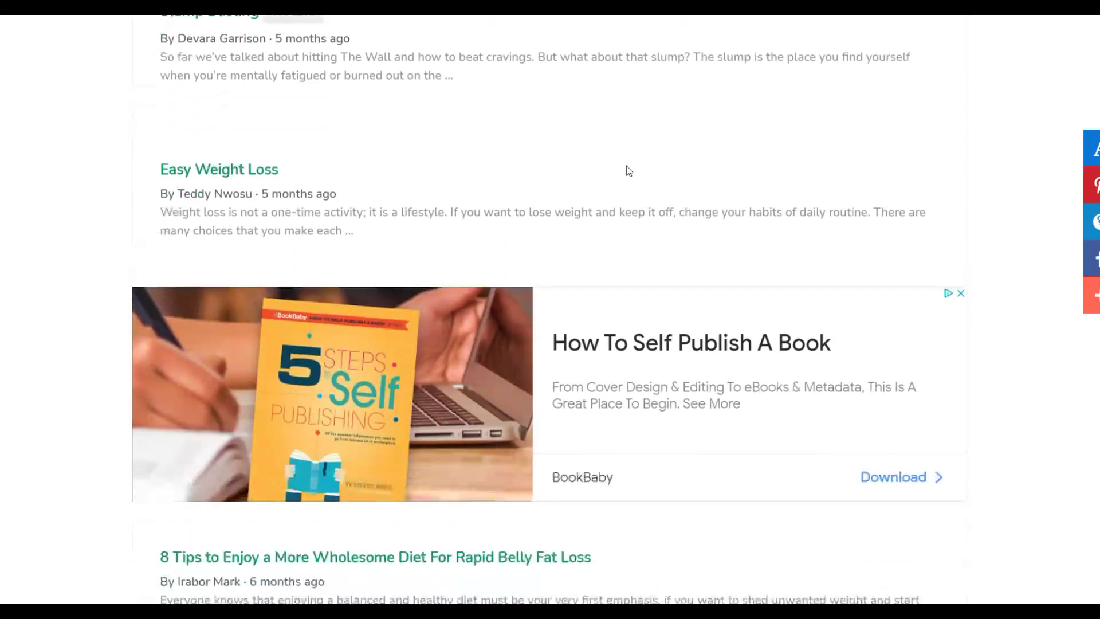
scroll(627, 166, "down", 10)
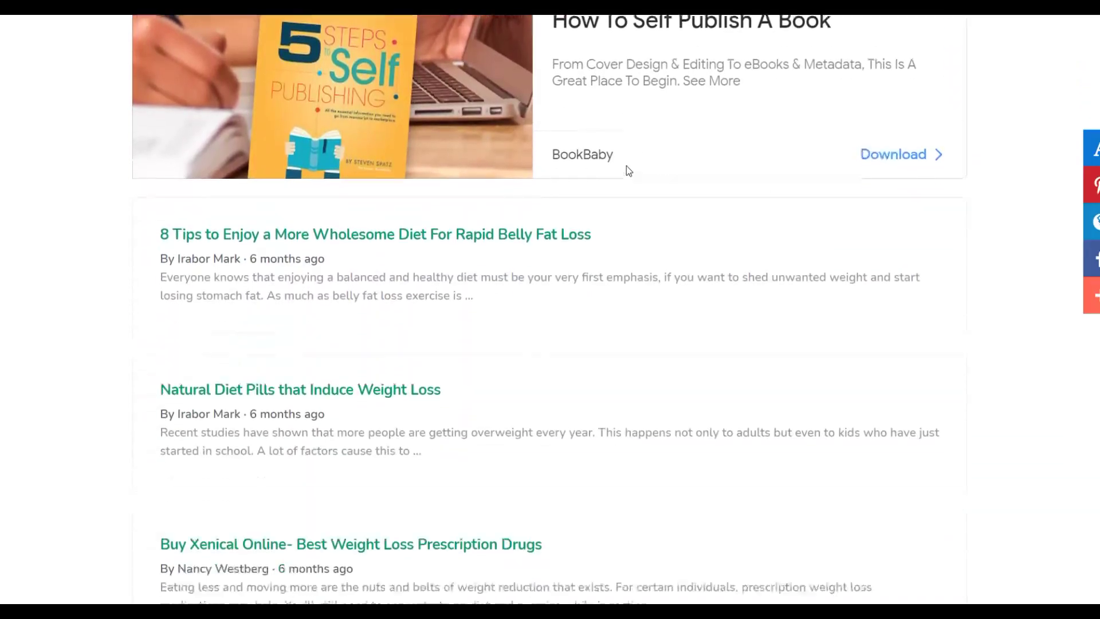
scroll(627, 166, "down", 2)
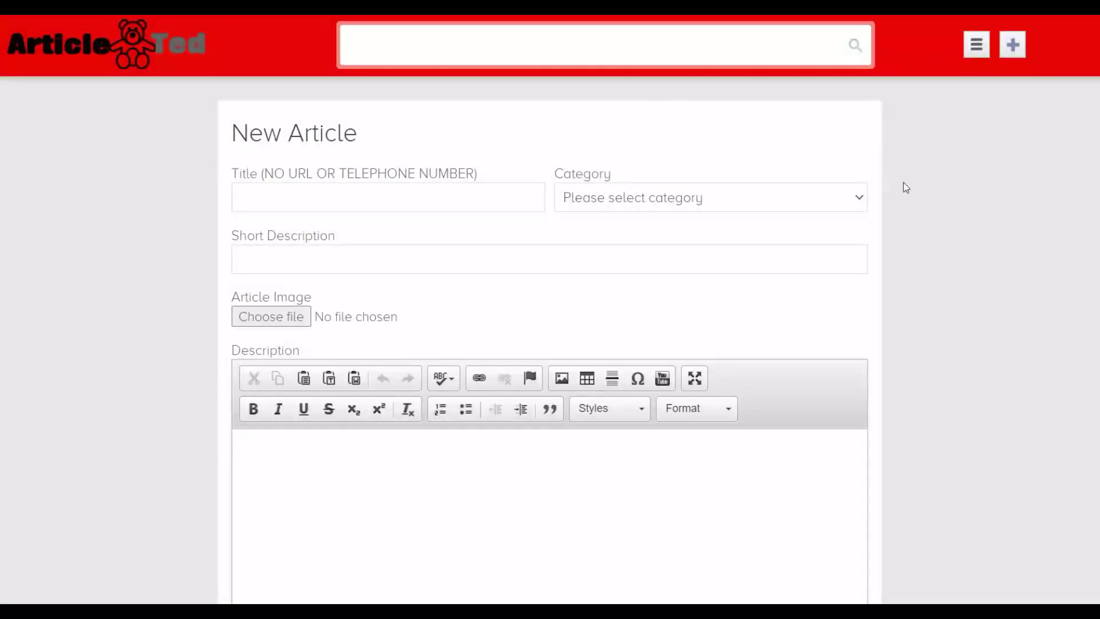
scroll(905, 188, "down", 5)
scroll(906, 188, "up", 5)
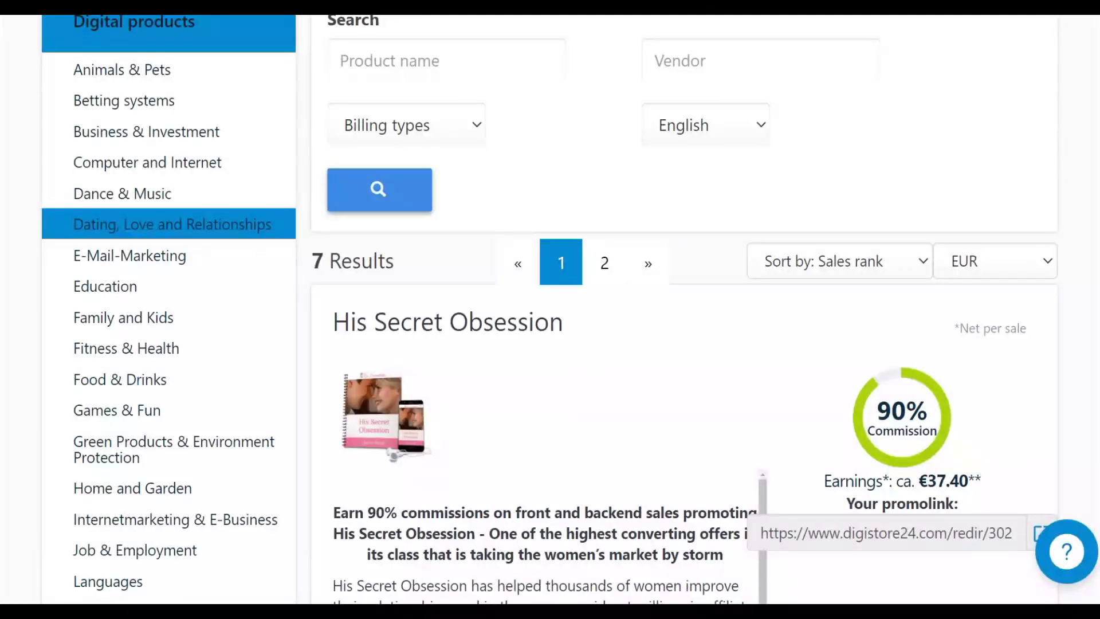
- Switch to the Digistore24 marketplace and review the affiliate product offers around Night Slim Pro and Steel Bite Pro
scroll(931, 245, "up", 3)
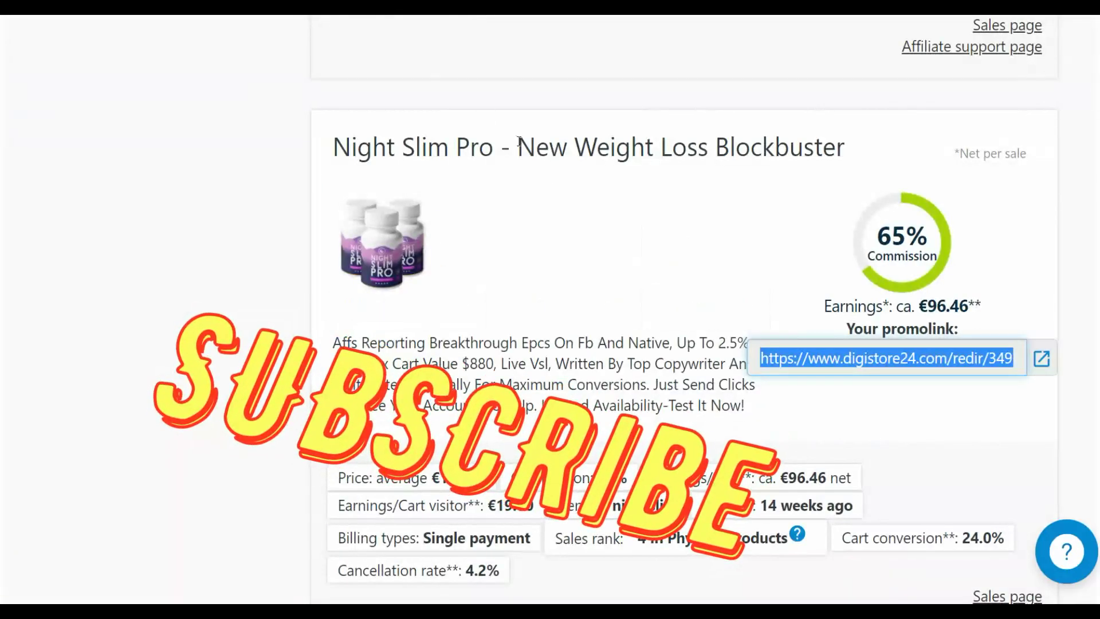
scroll(609, 236, "up", 2)
scroll(609, 237, "up", 12)
scroll(609, 237, "up", 8)
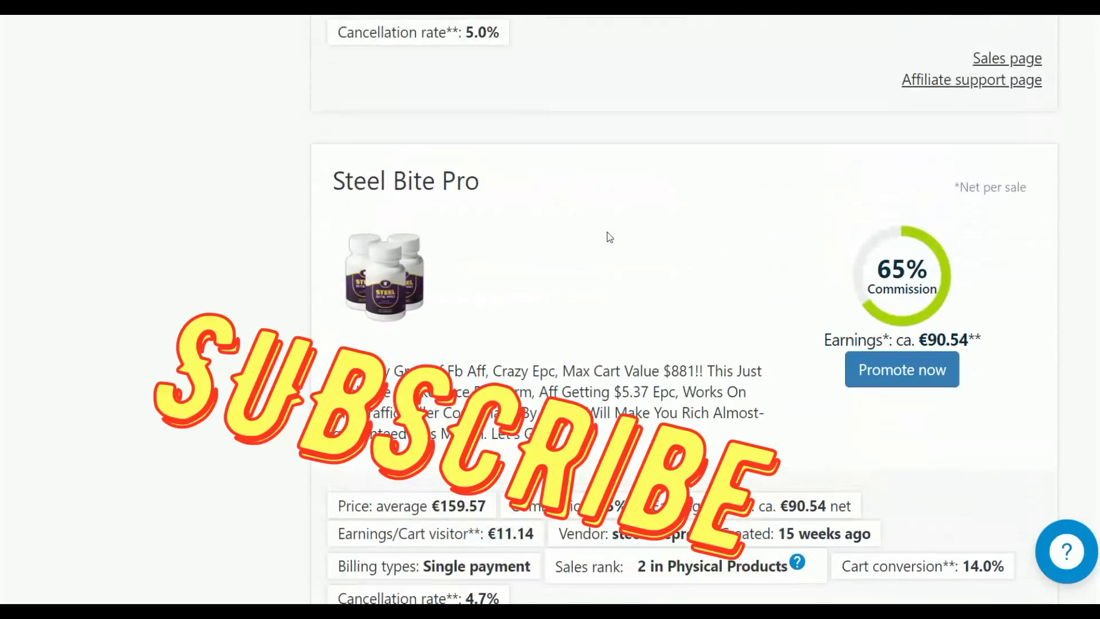
scroll(609, 236, "up", 2)
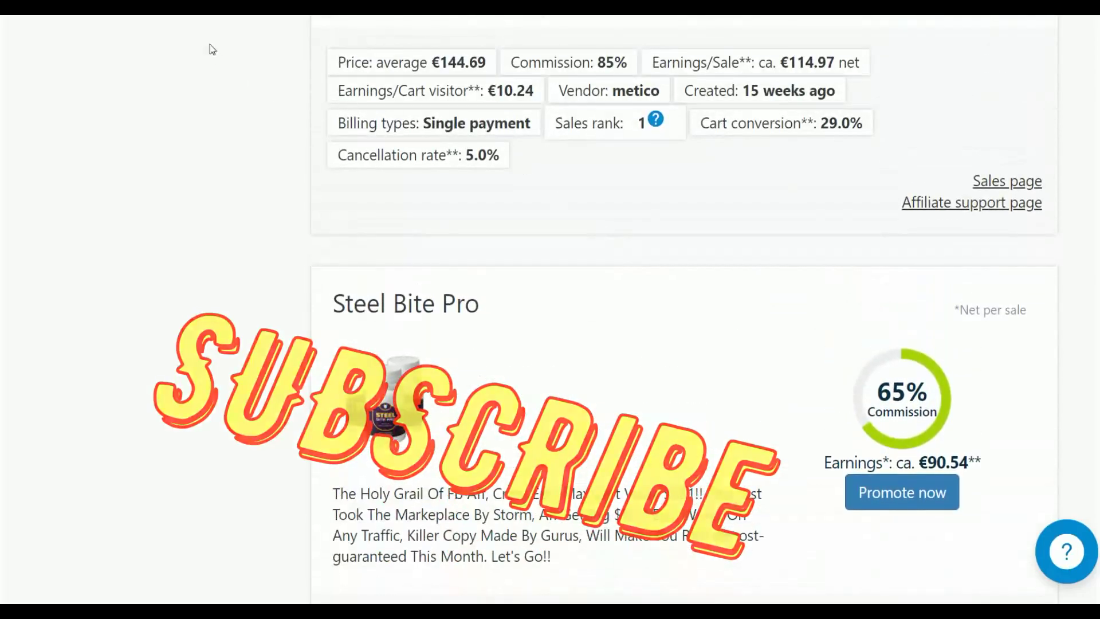